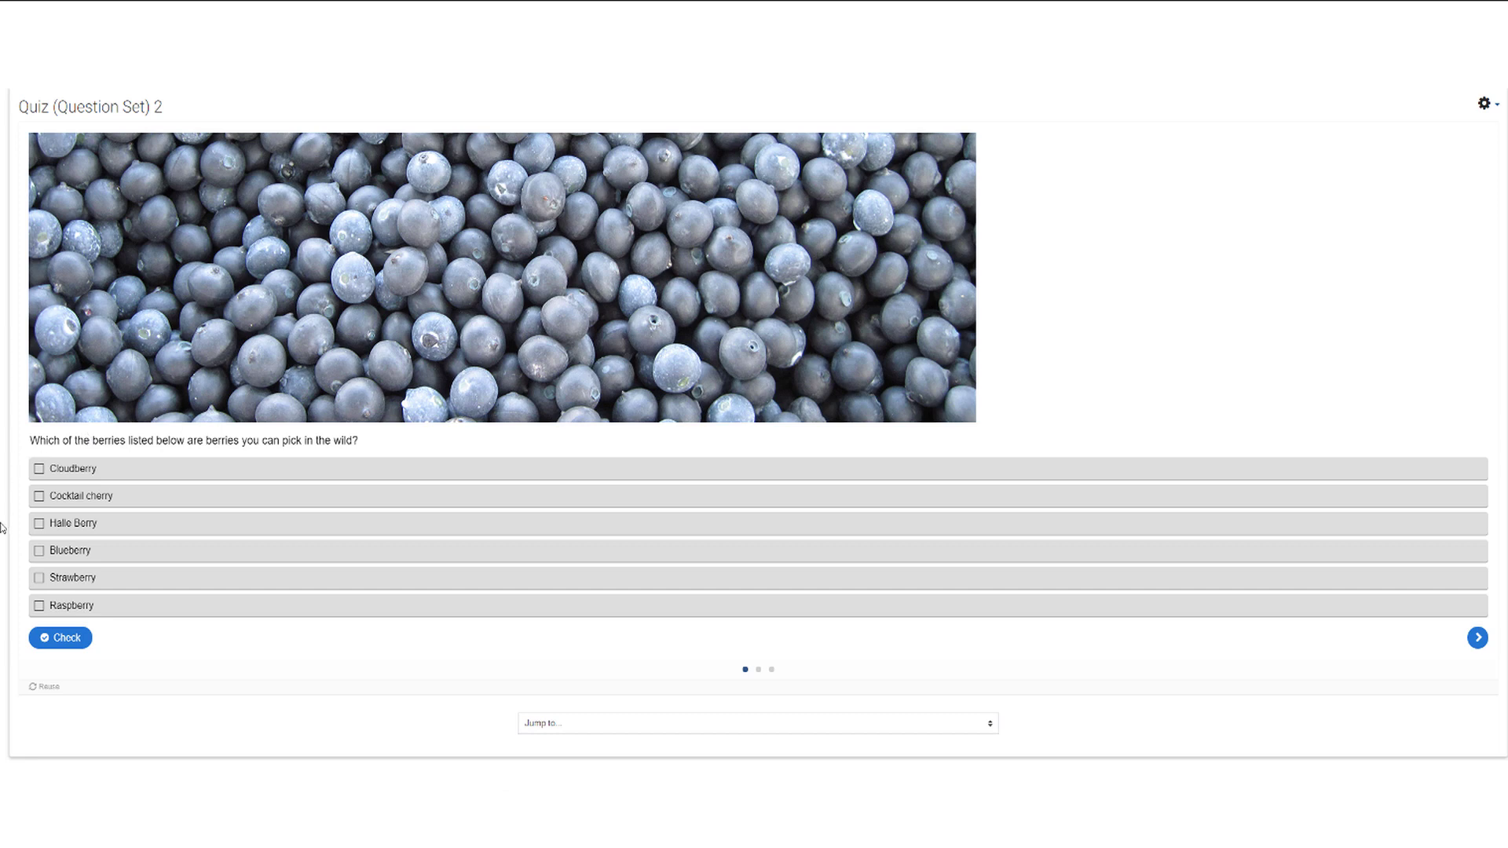
# - Answer the berries question with Raspberry, Cloudberry, Cocktail cherry and Blueberry and check it, scoring 2/4
pyautogui.click(88, 606)
pyautogui.click(83, 472)
pyautogui.click(87, 498)
pyautogui.click(91, 553)
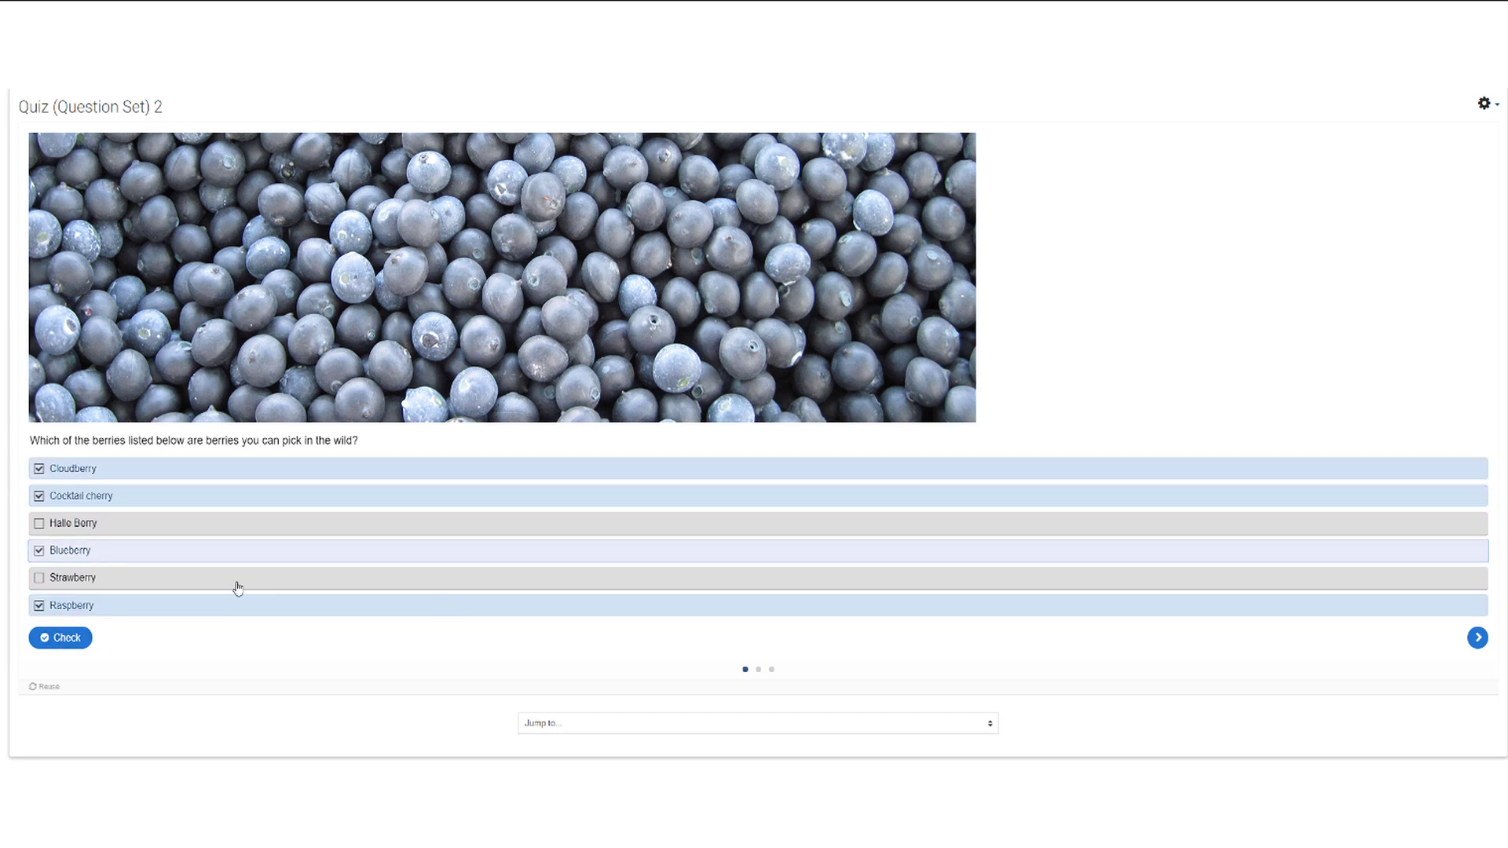
pyautogui.click(64, 639)
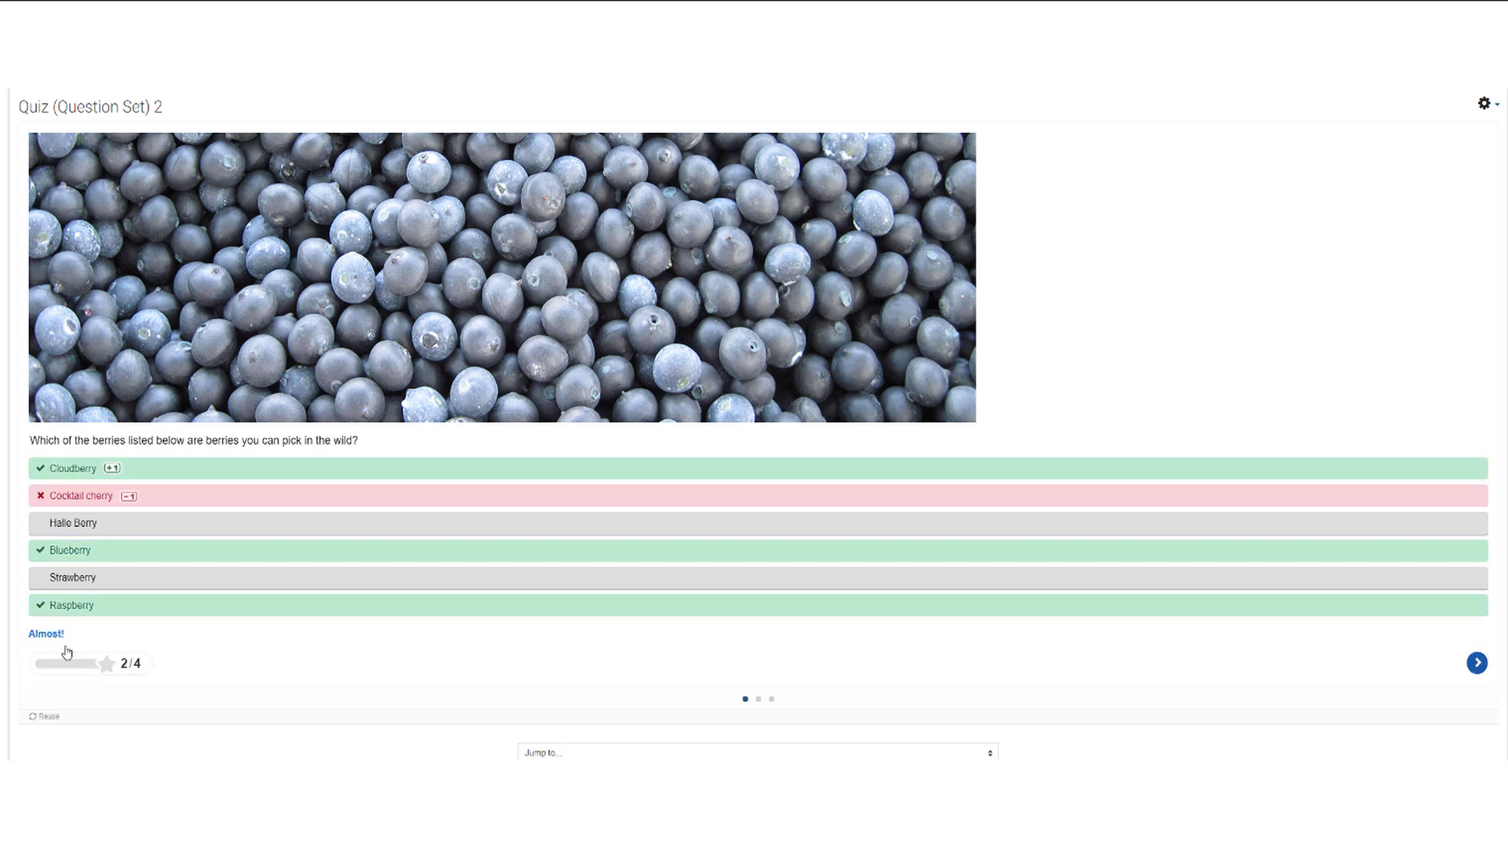
# - On the next question, drag each berry picture into a drop zone
pyautogui.click(1478, 665)
pyautogui.moveTo(1201, 659); pyautogui.dragTo(1171, 421)
pyautogui.scroll(-2, 1138, 424)
pyautogui.moveTo(824, 496); pyautogui.dragTo(403, 253)
pyautogui.moveTo(217, 528); pyautogui.dragTo(739, 278)
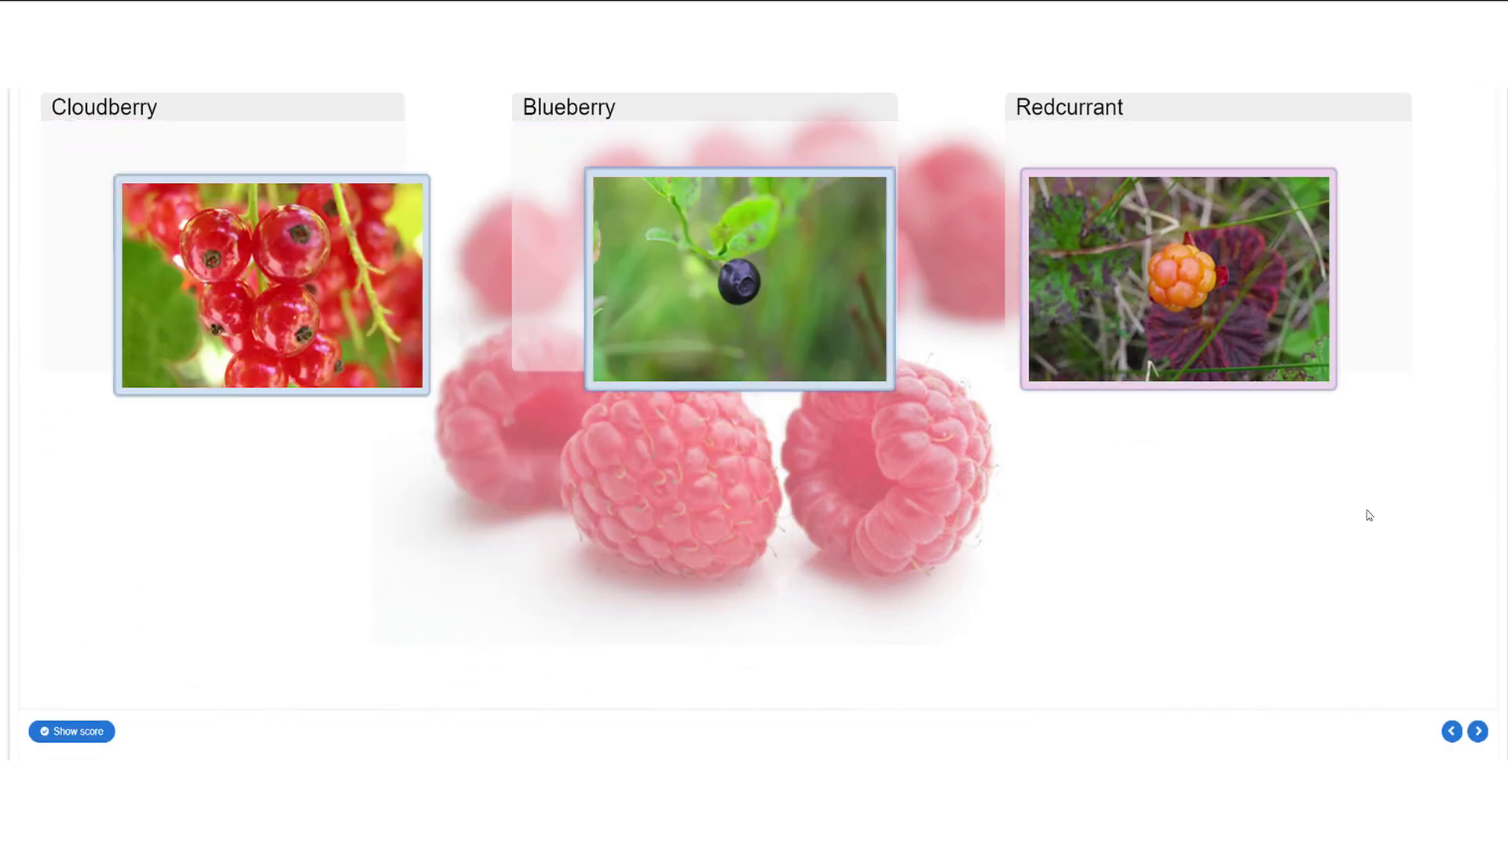
# - Show the drag-and-drop score, then search 'quiz' and pick the Quiz (Question Set) content type
pyautogui.click(68, 732)
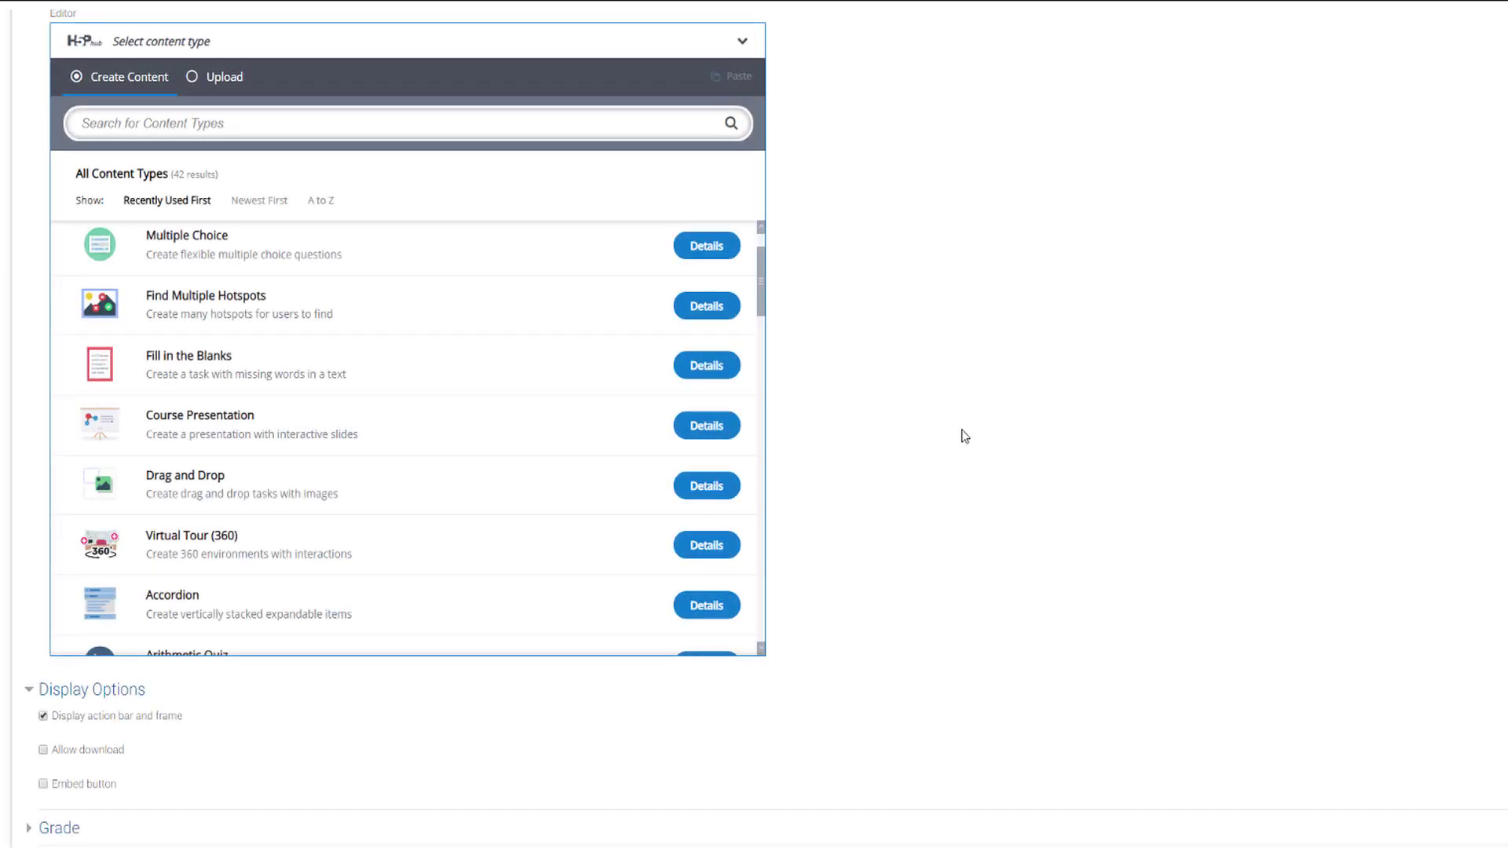
pyautogui.click(355, 111)
pyautogui.write('quiz')
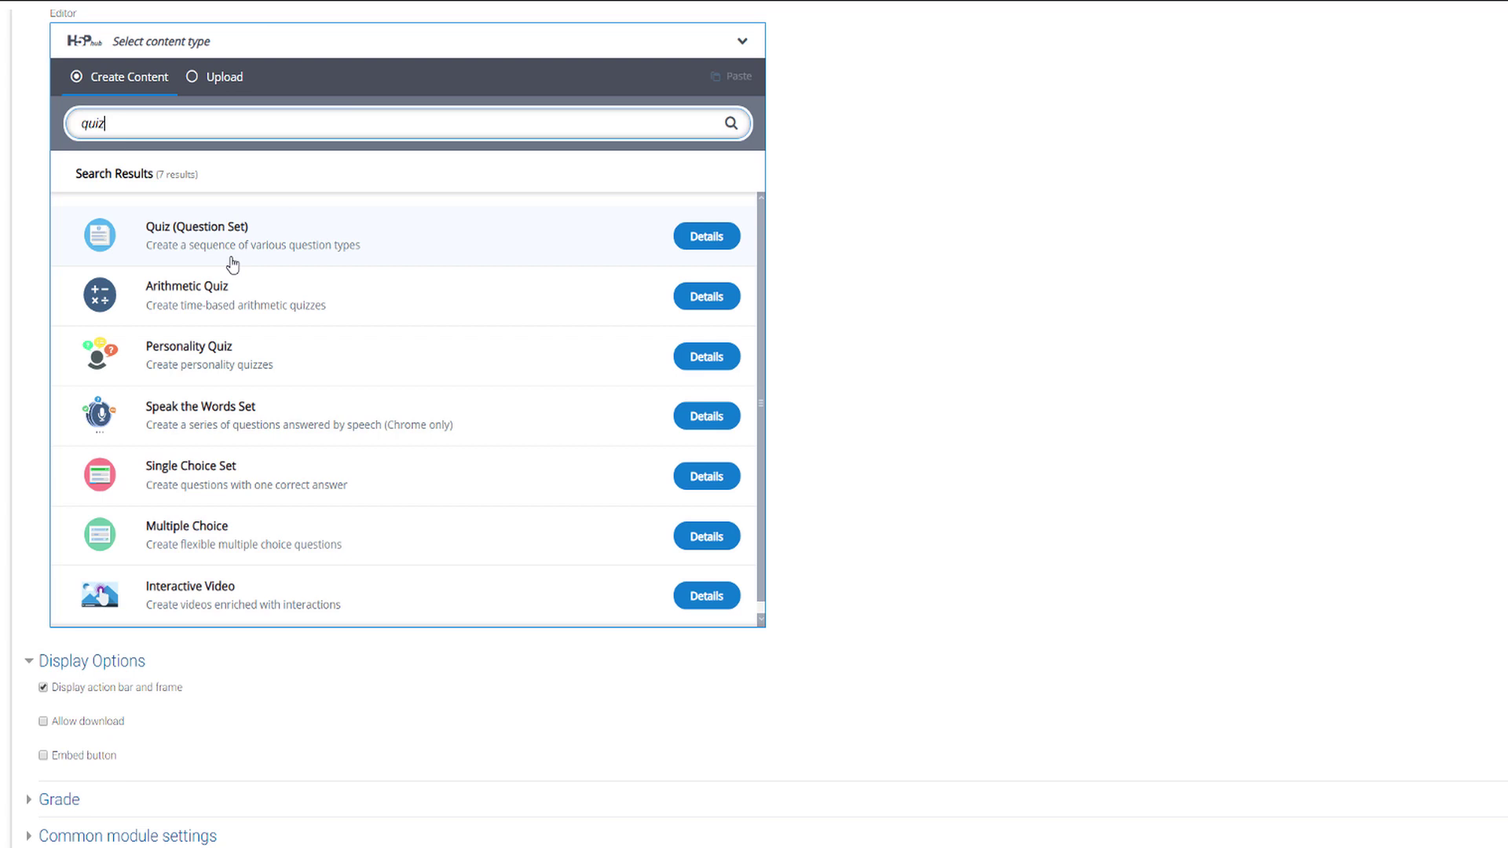
pyautogui.click(163, 267)
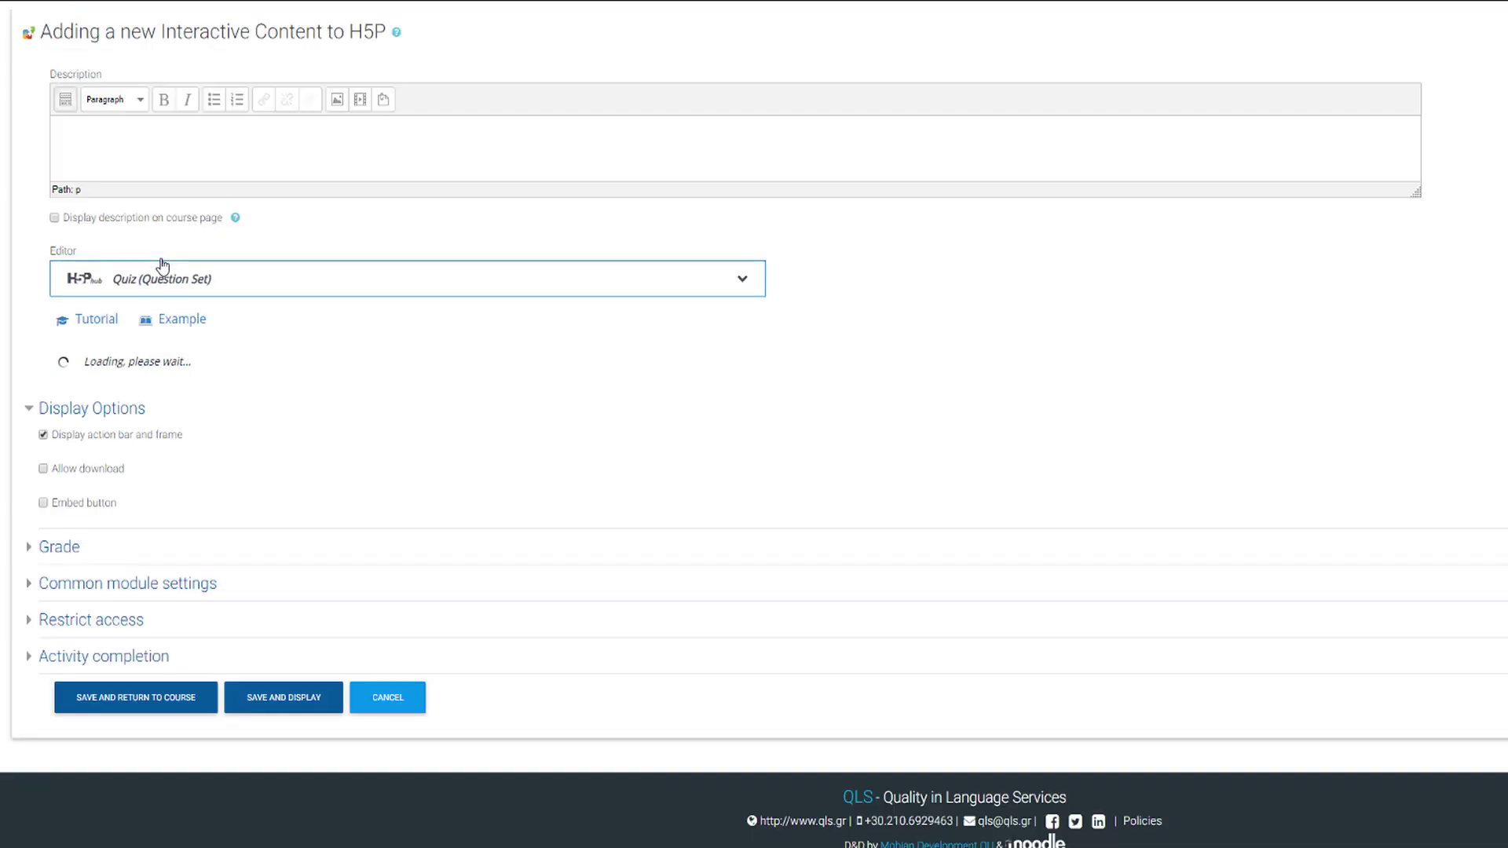
pyautogui.scroll(-3, 180, 251)
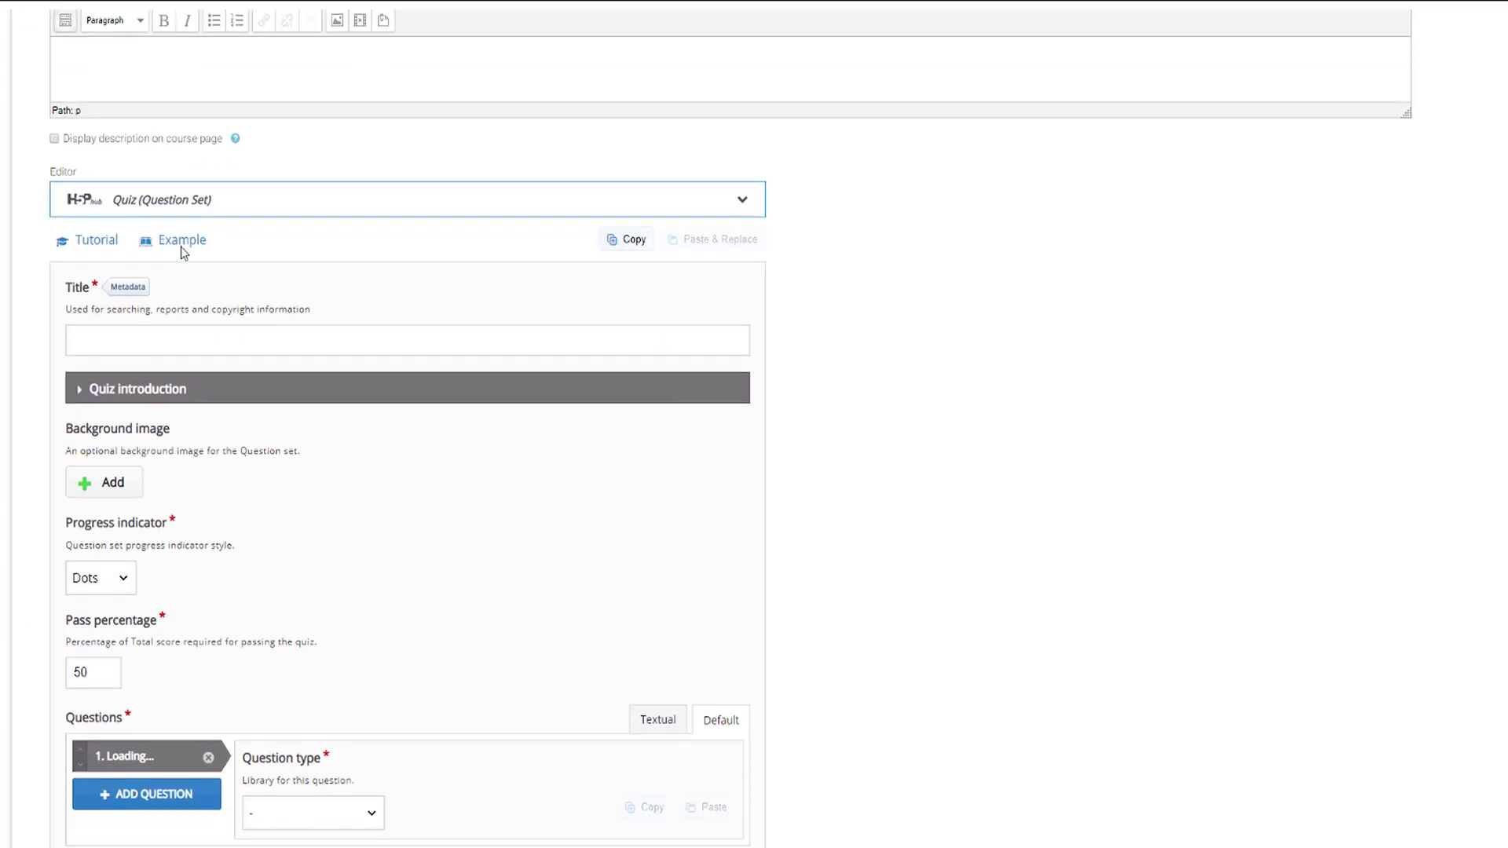
pyautogui.scroll(-1, 179, 251)
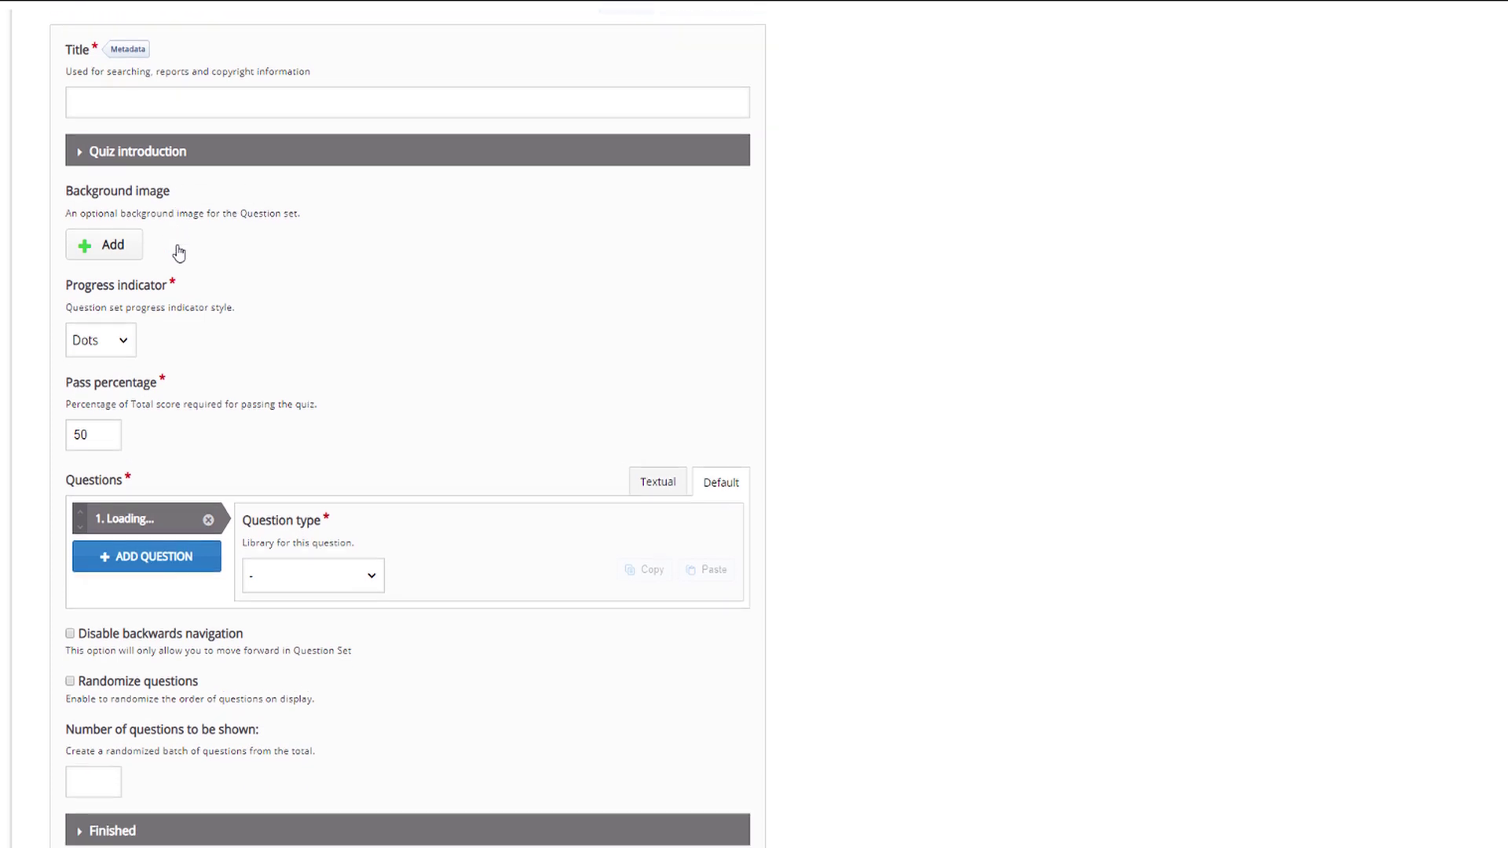
# - Enter the quiz title 'Quiz (Question Set)' and look over the introduction settings
pyautogui.click(158, 104)
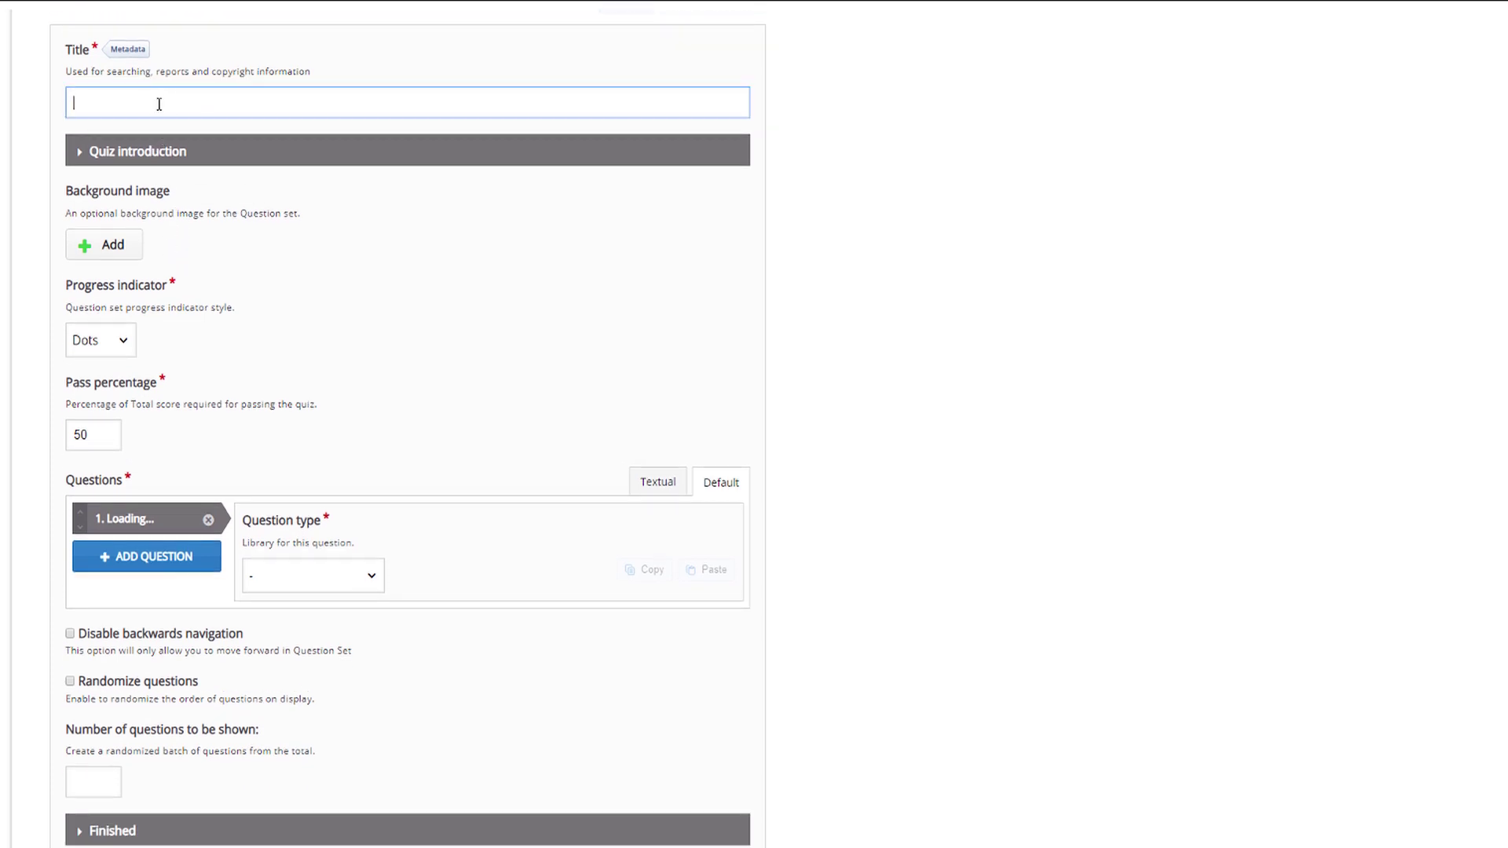
pyautogui.write('Quiz (Question Set')
pyautogui.click(142, 156)
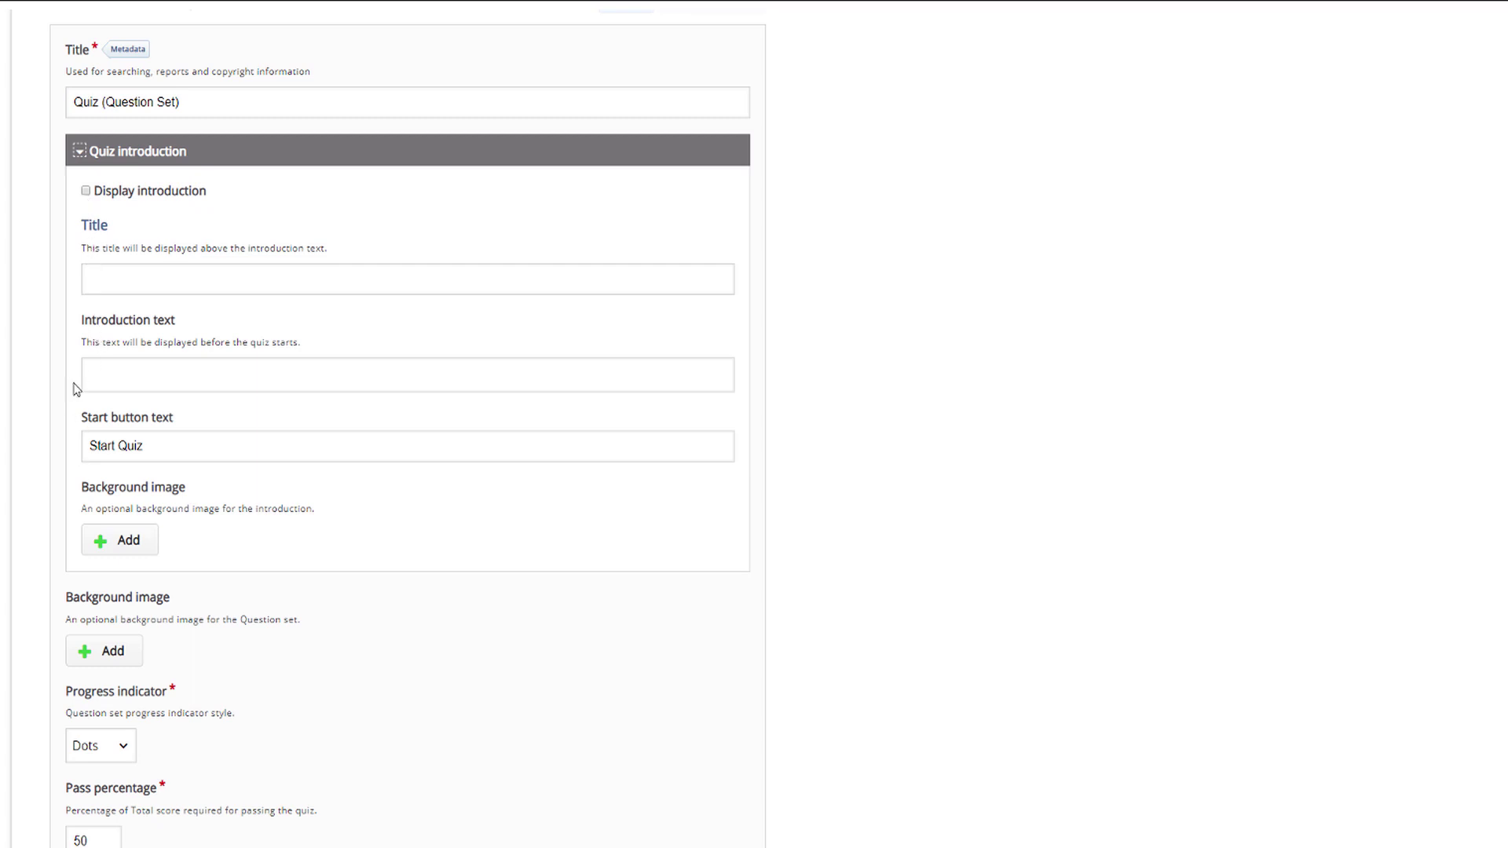
pyautogui.click(80, 152)
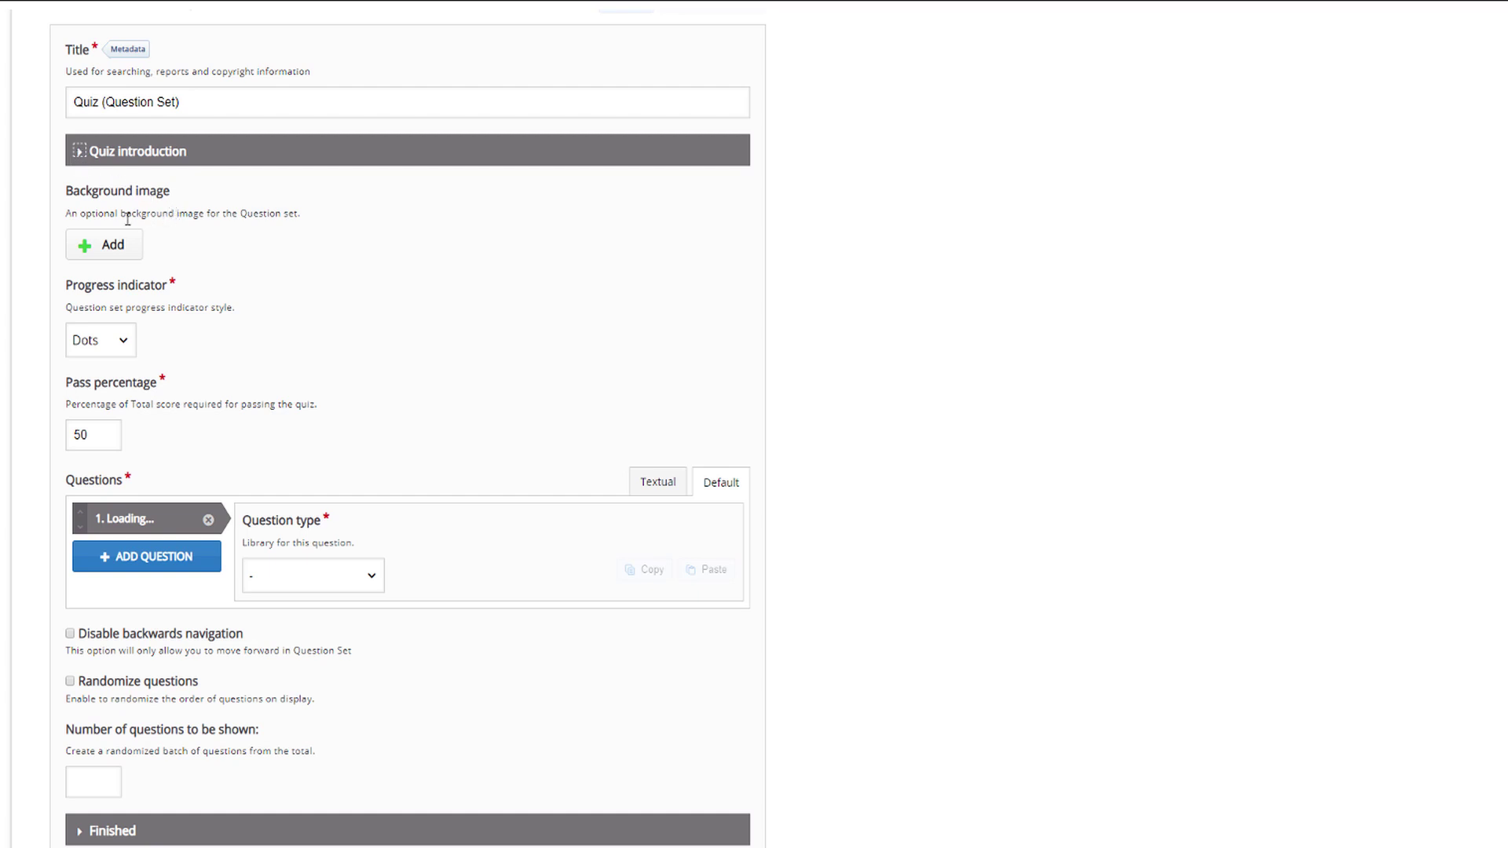
pyautogui.moveTo(69, 214); pyautogui.dragTo(313, 231)
pyautogui.click(313, 231)
# - Change the pass percentage from 50 to 80
pyautogui.moveTo(77, 435); pyautogui.dragTo(79, 434)
pyautogui.click(228, 428)
pyautogui.scroll(-1, 238, 414)
pyautogui.moveTo(66, 402); pyautogui.dragTo(130, 411)
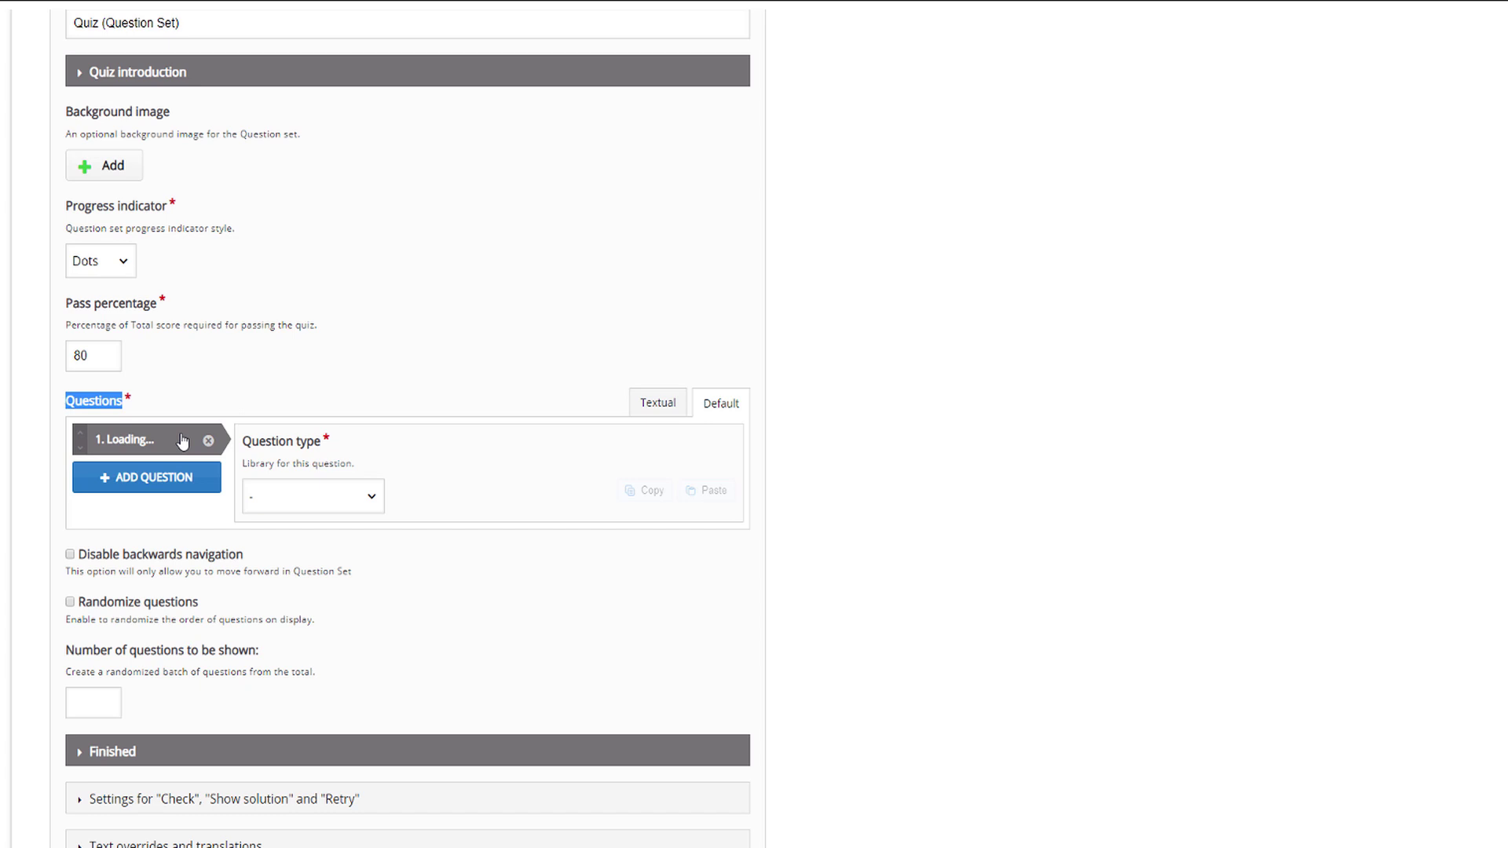
pyautogui.click(263, 407)
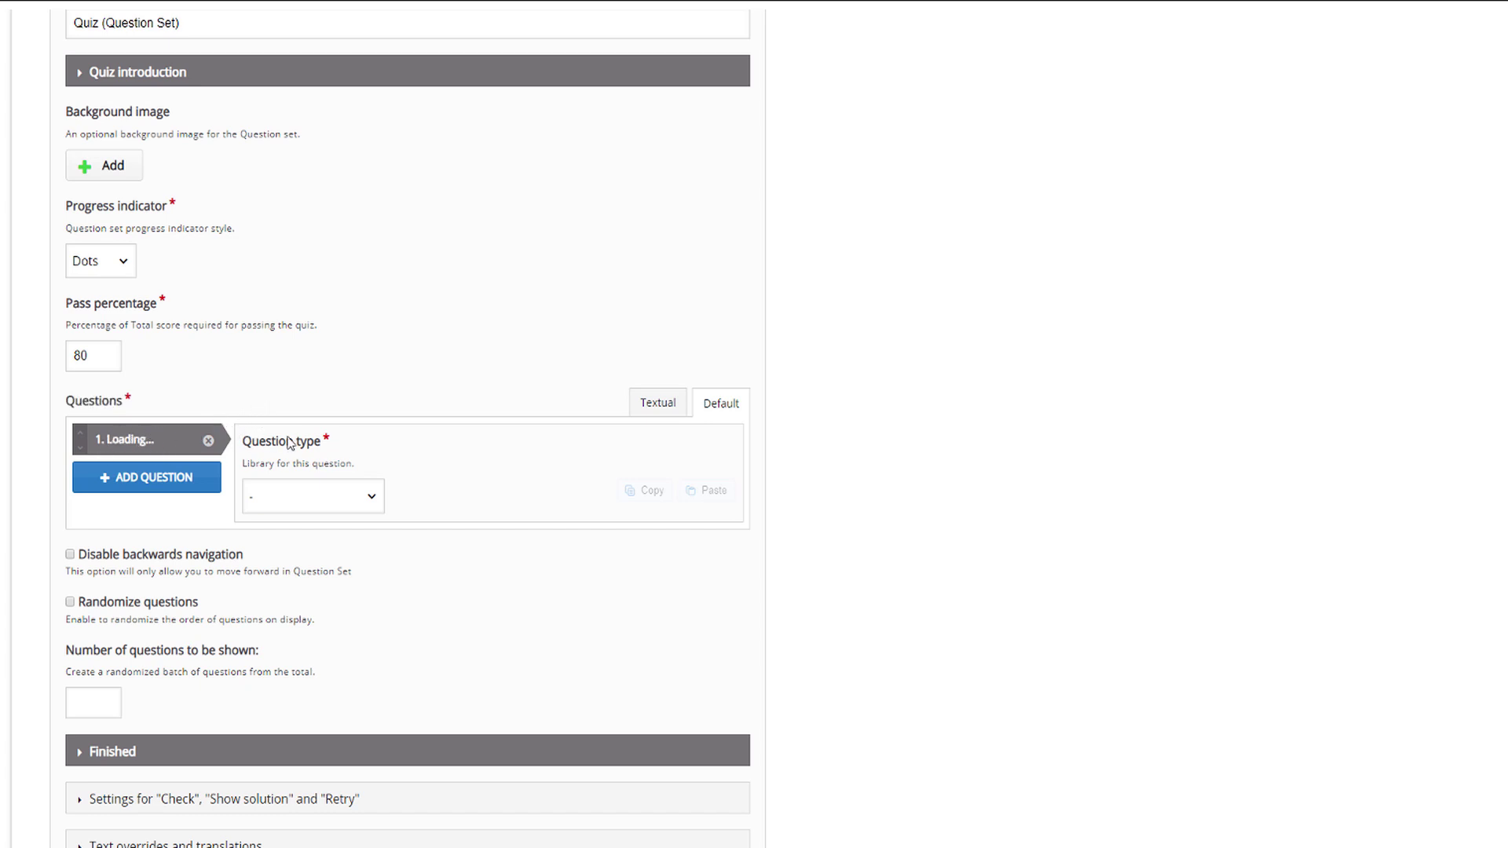
# - Make the first question Multiple Choice and trim its title to 'Multiple Choice'
pyautogui.click(291, 504)
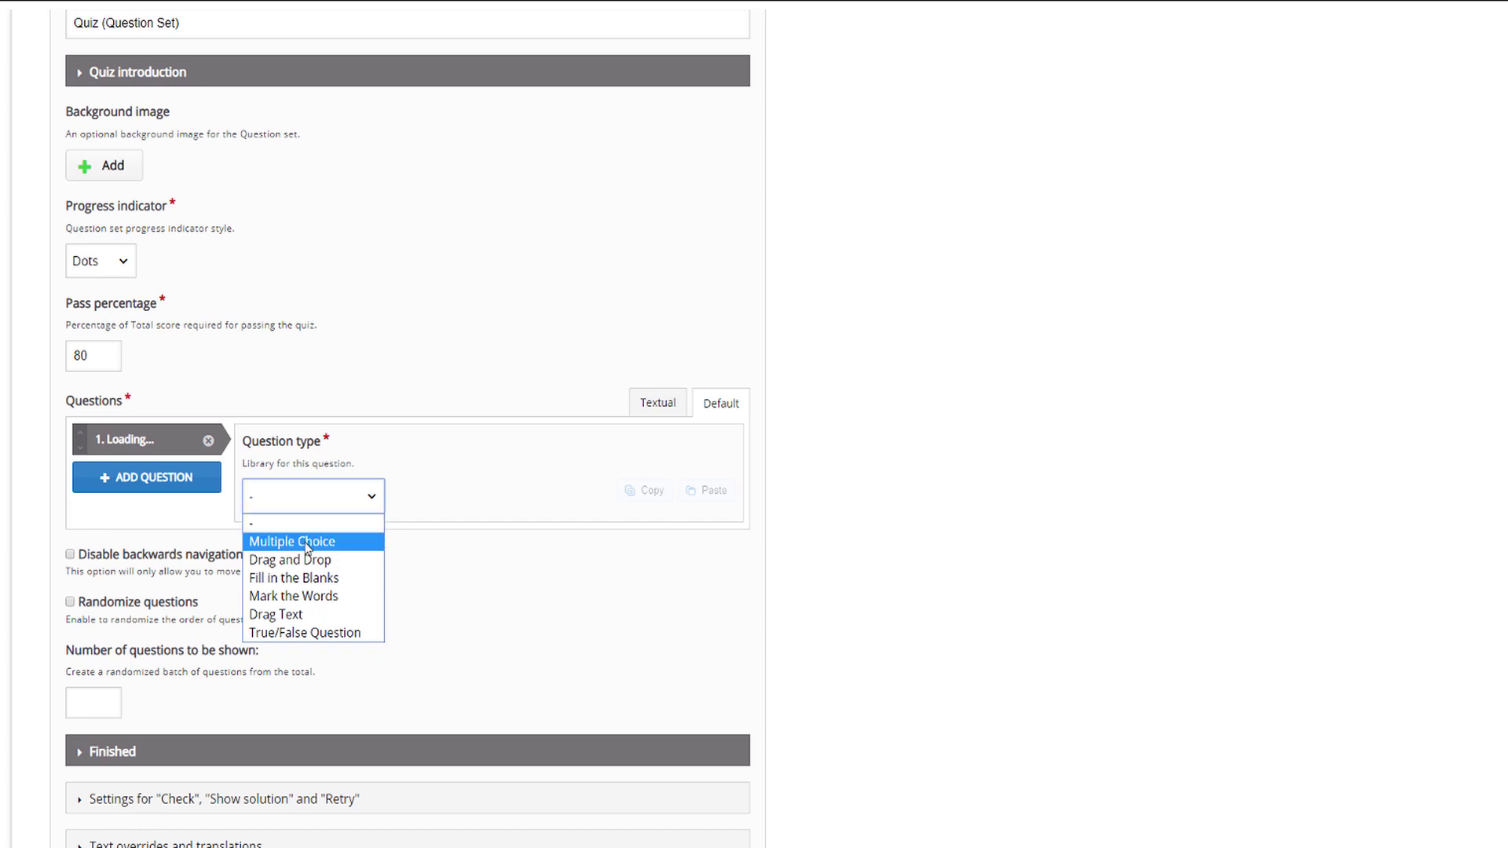
pyautogui.click(307, 542)
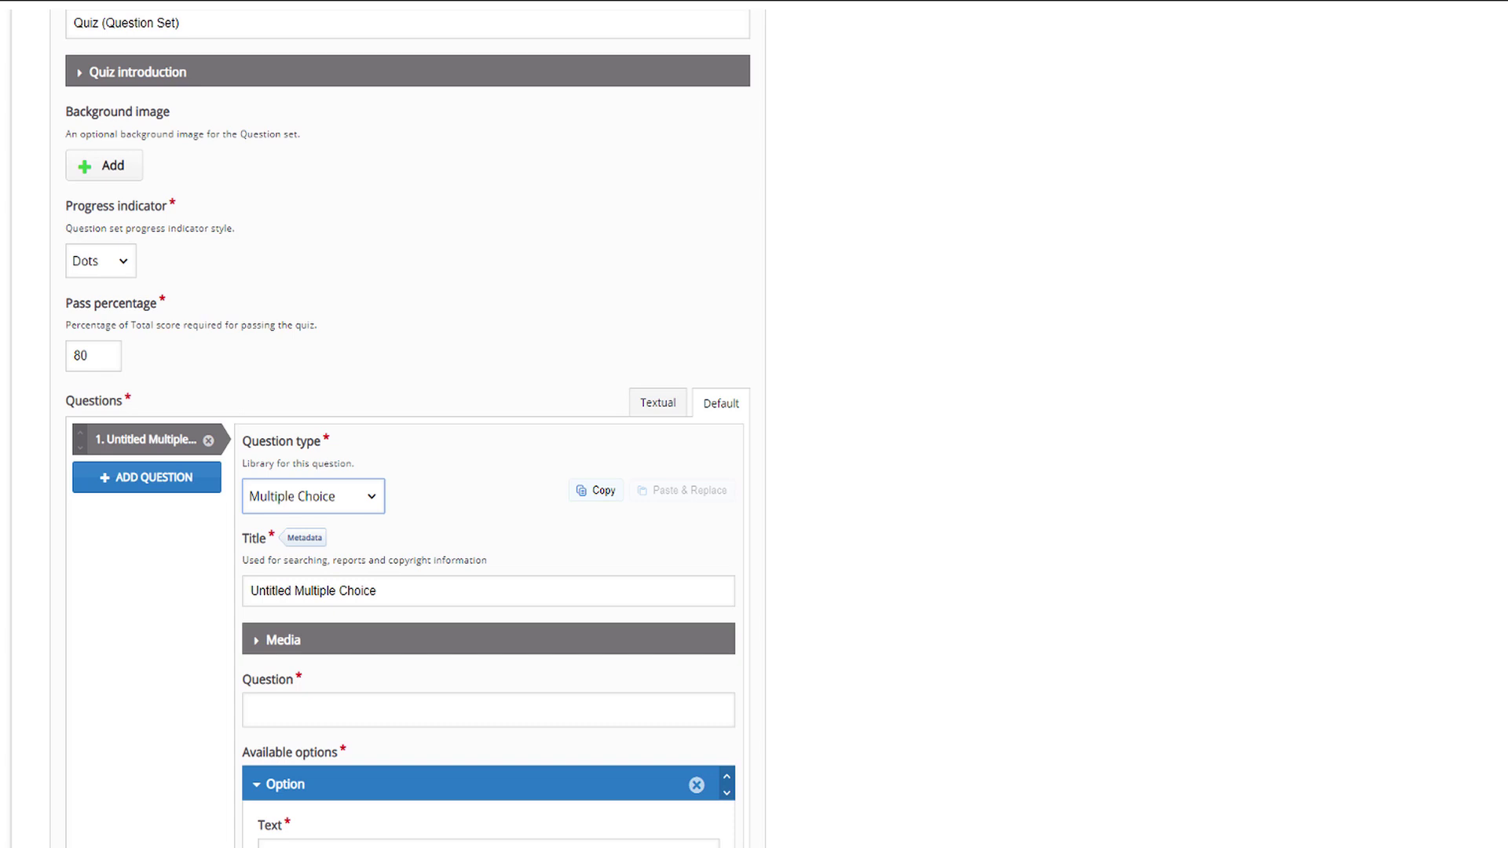
pyautogui.click(1448, 474)
pyautogui.scroll(-3, 1448, 475)
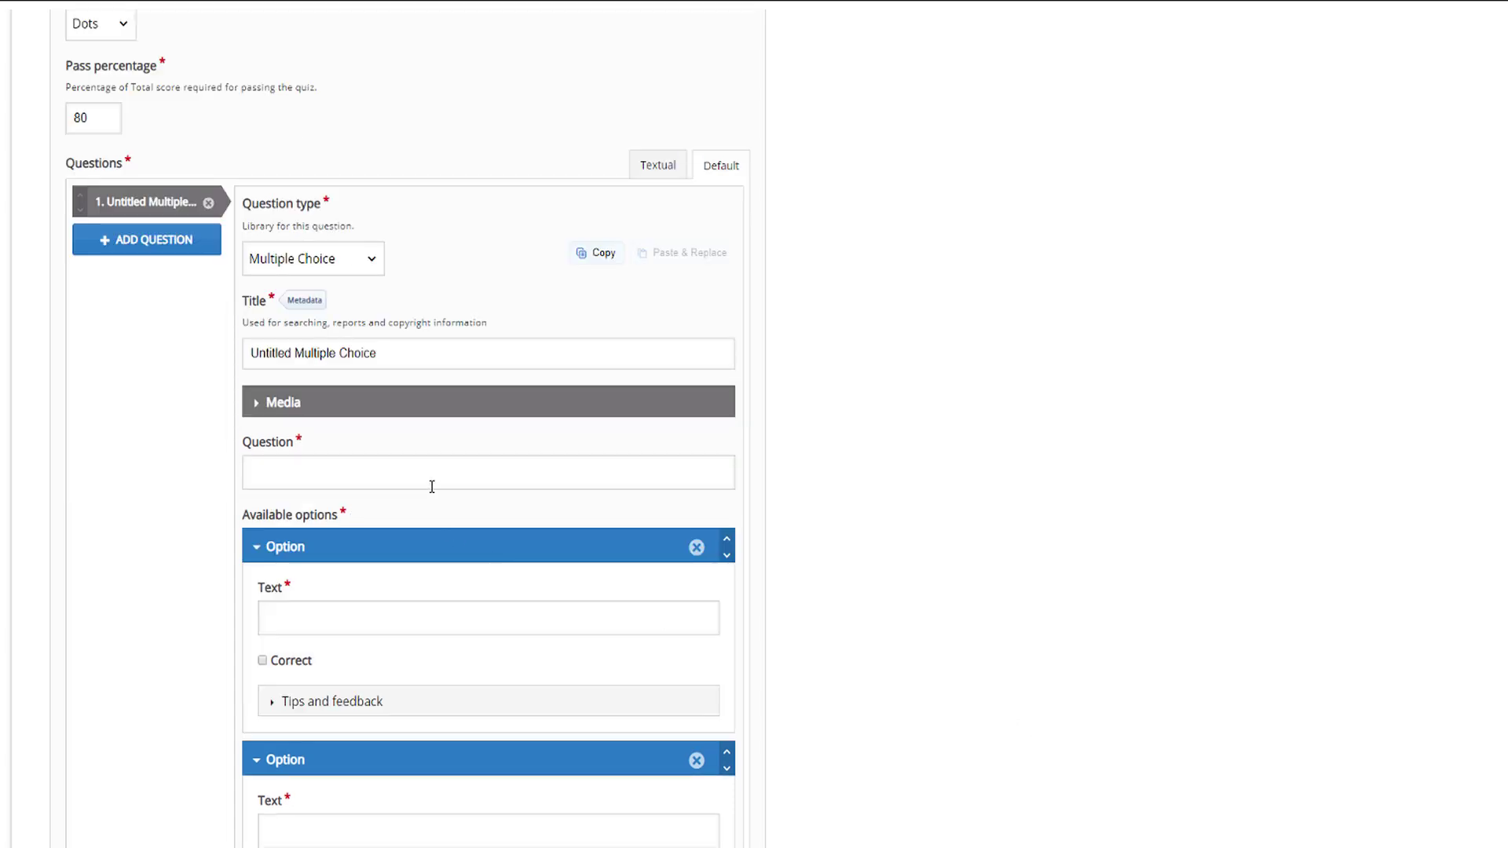
pyautogui.click(296, 347)
pyautogui.moveTo(297, 347); pyautogui.dragTo(231, 361)
pyautogui.press('BackSpace')
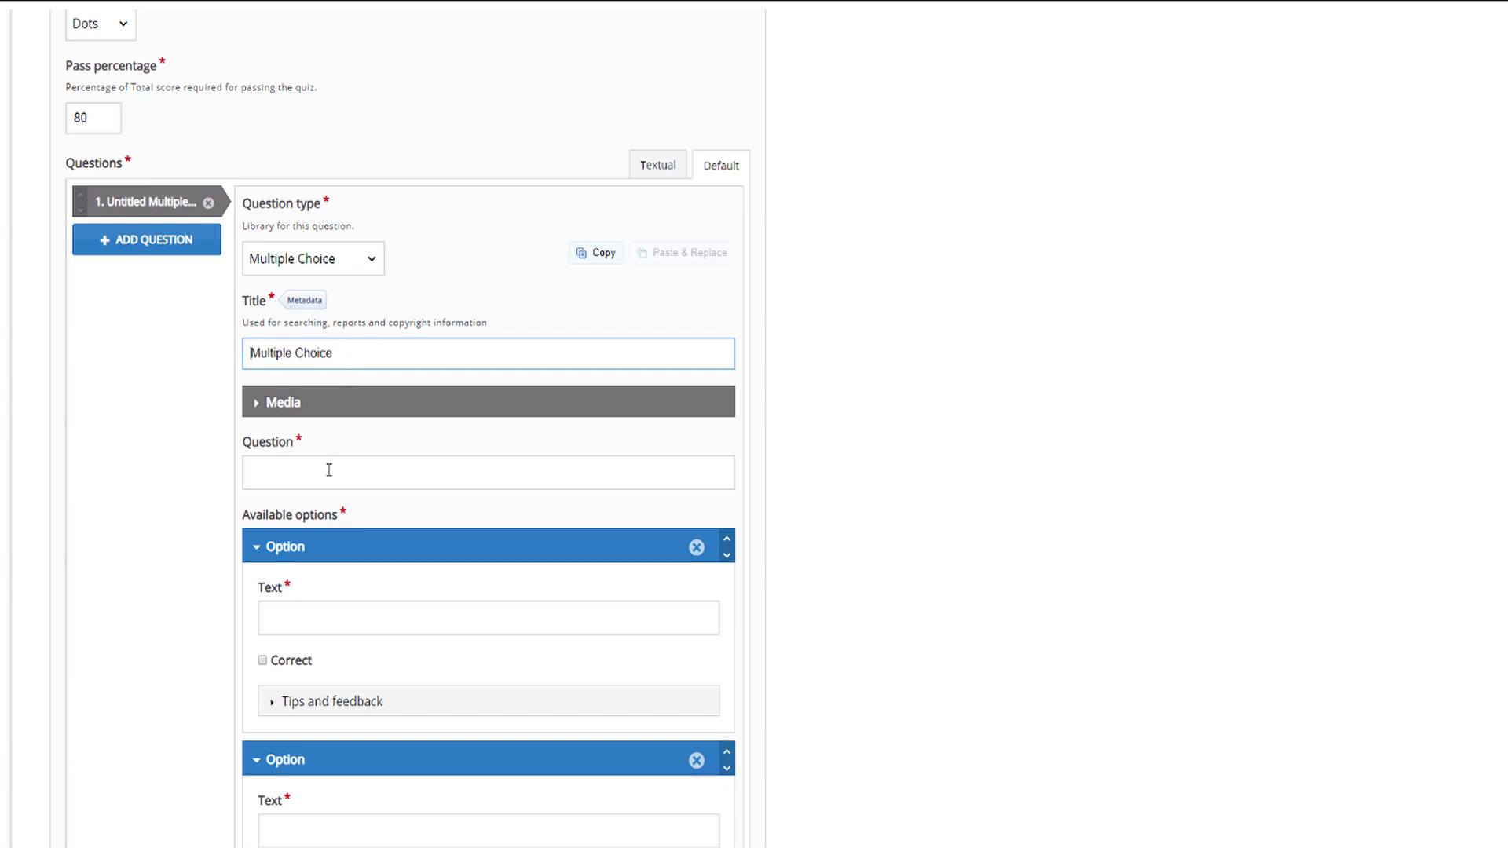
pyautogui.scroll(-1, 345, 440)
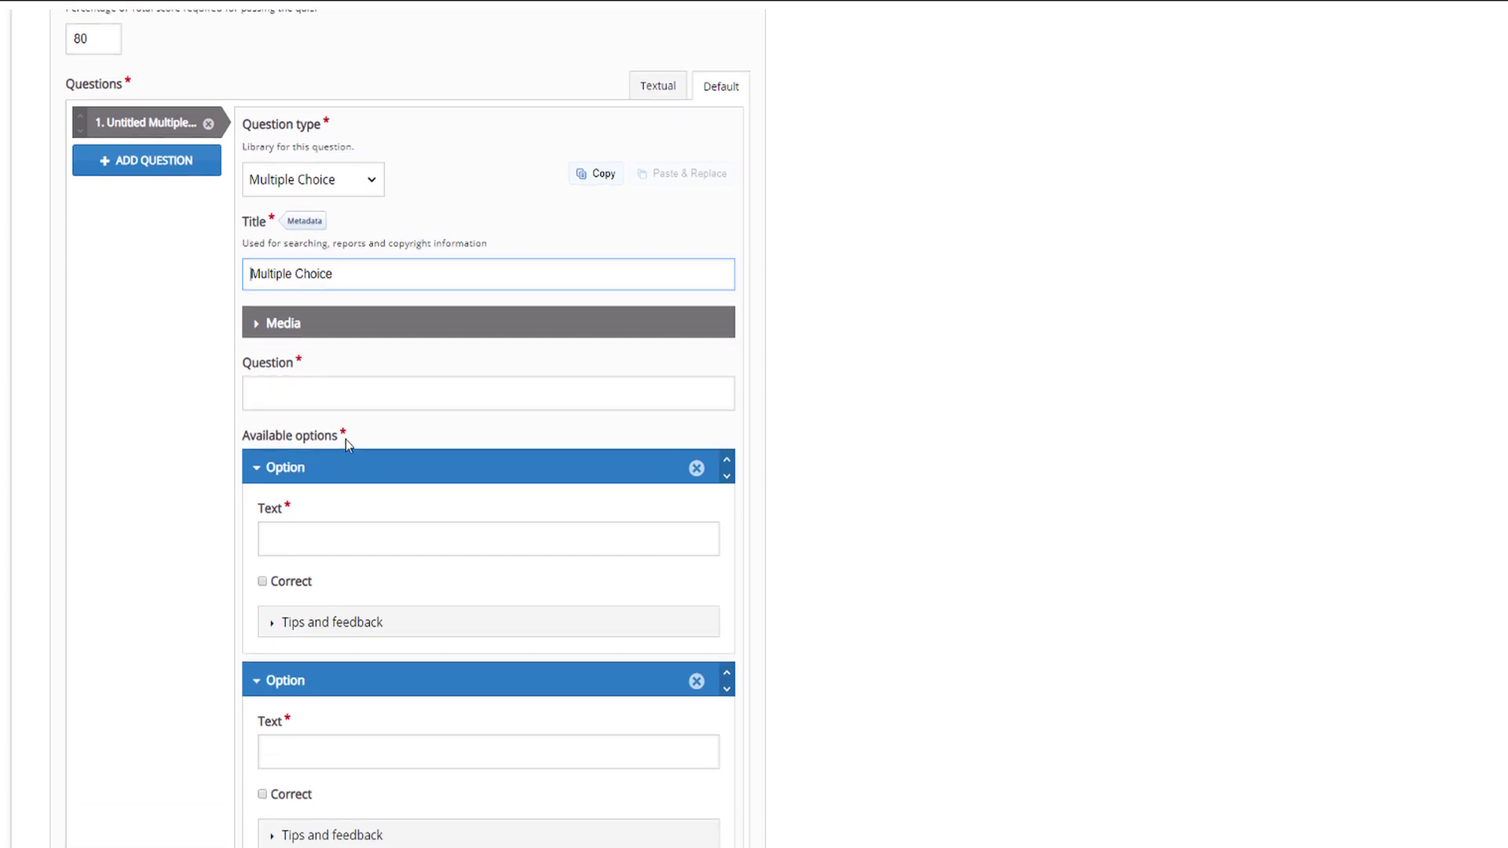
# - Expand the question's Media settings and set the media type to Image
pyautogui.click(289, 333)
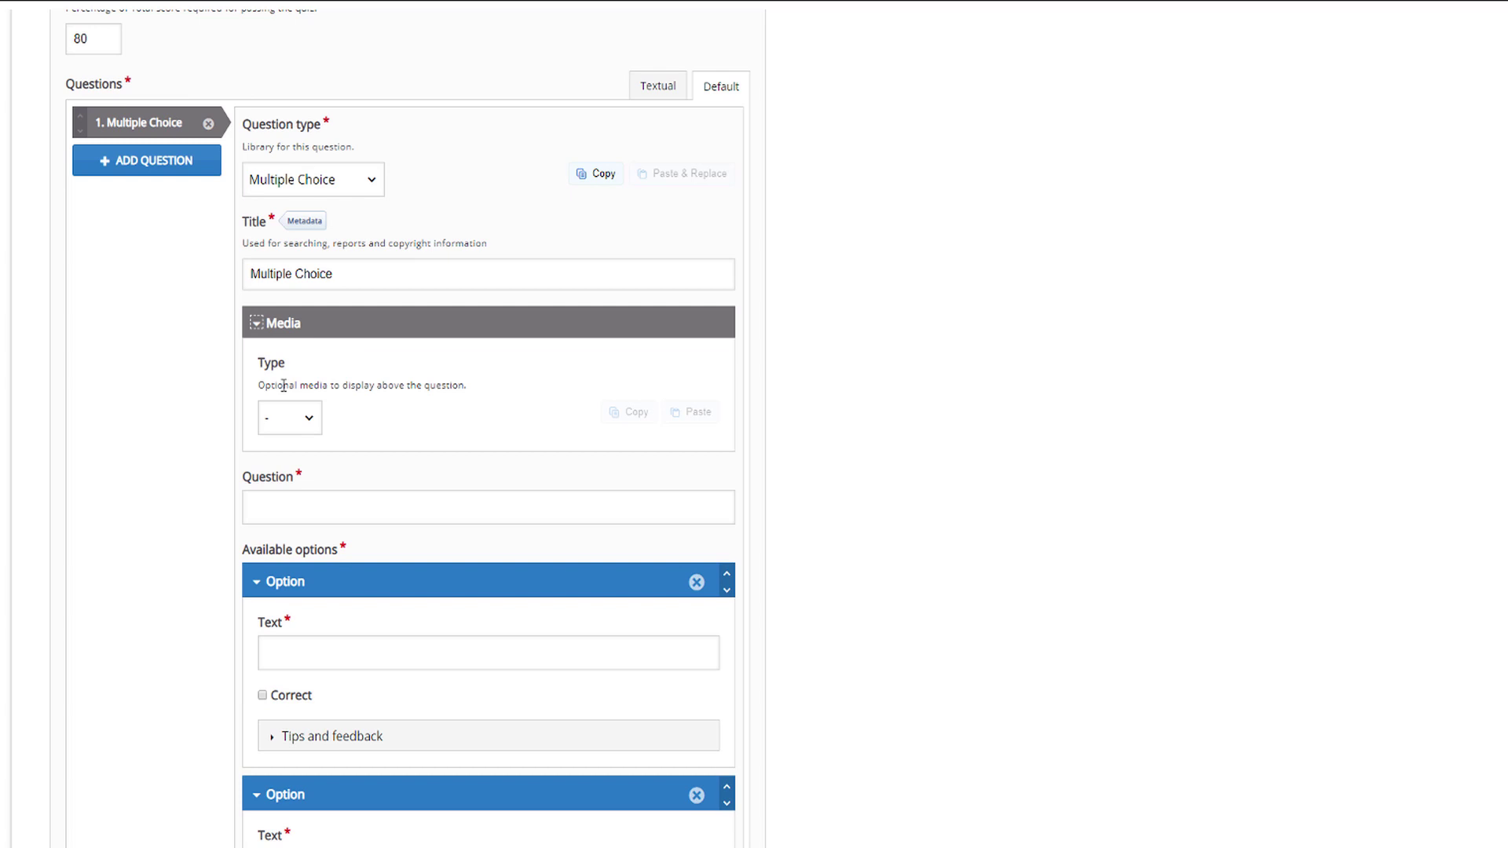
pyautogui.click(288, 425)
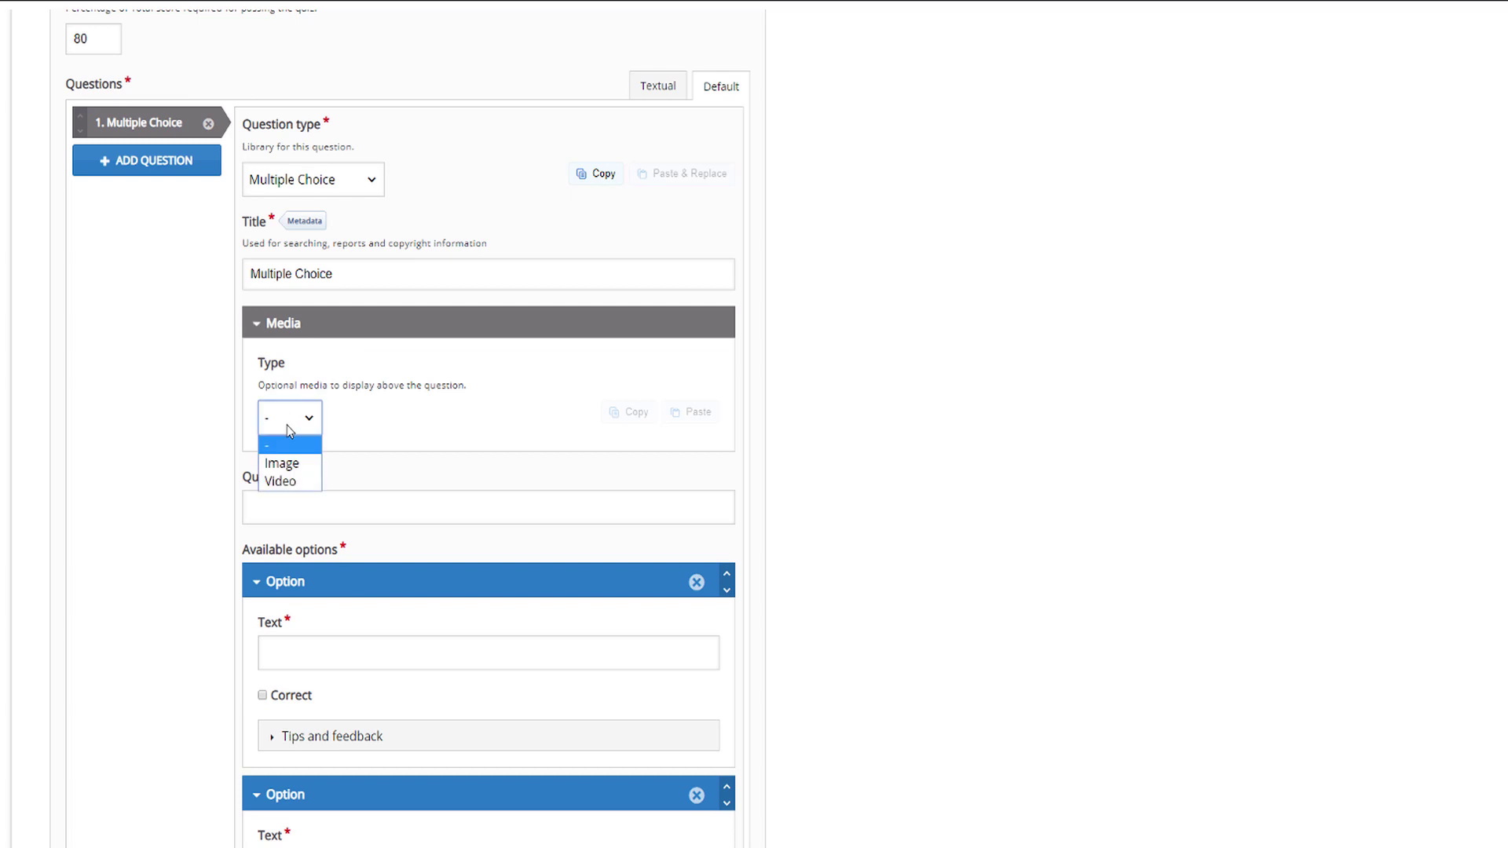
pyautogui.click(304, 468)
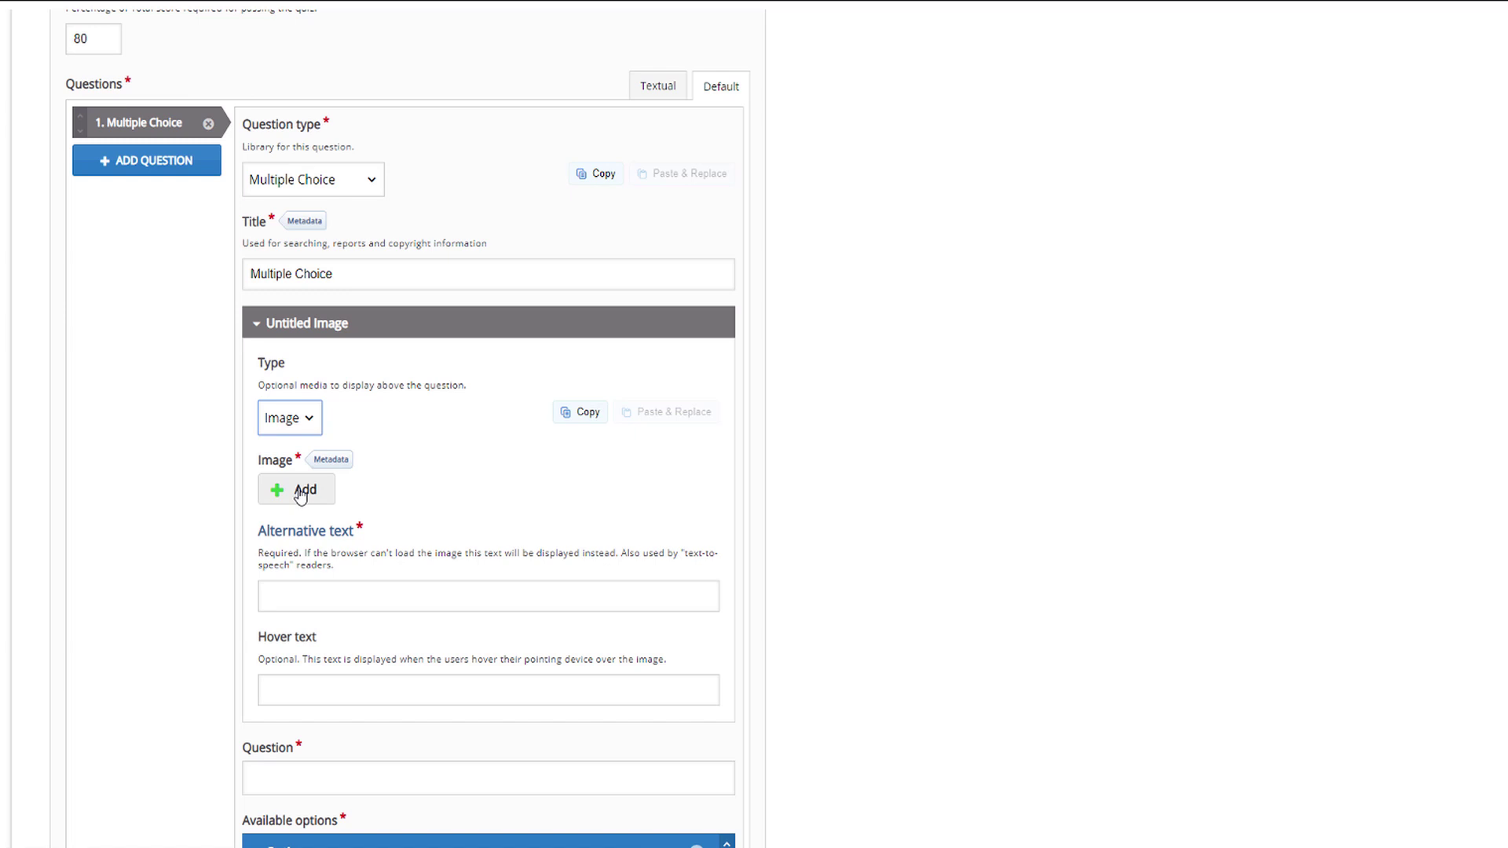
# - Upload the blackberries picture with alternative text 'A picture of blackberries'
pyautogui.click(300, 492)
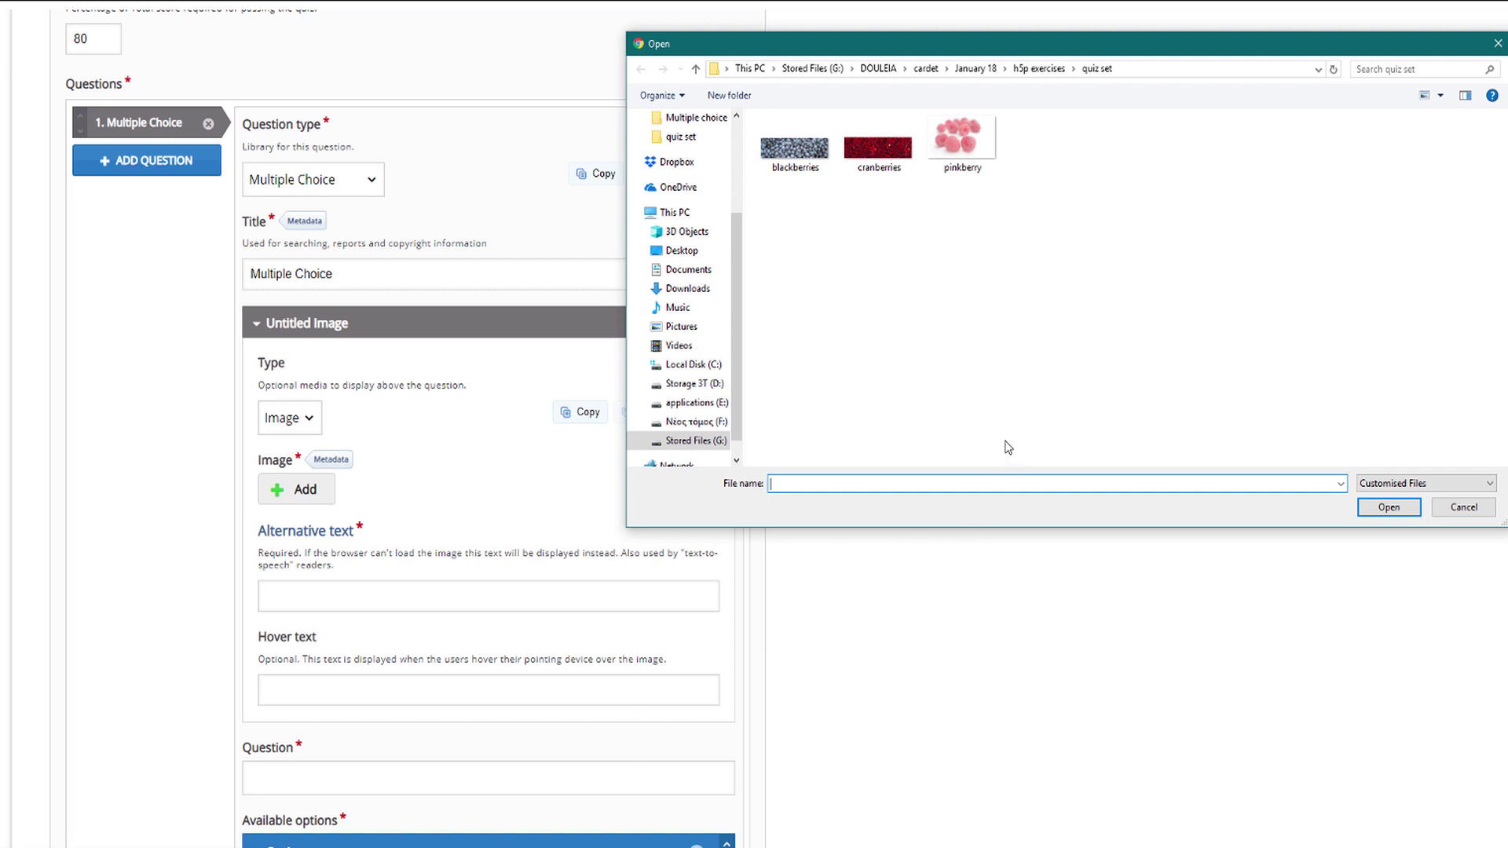
pyautogui.click(792, 141)
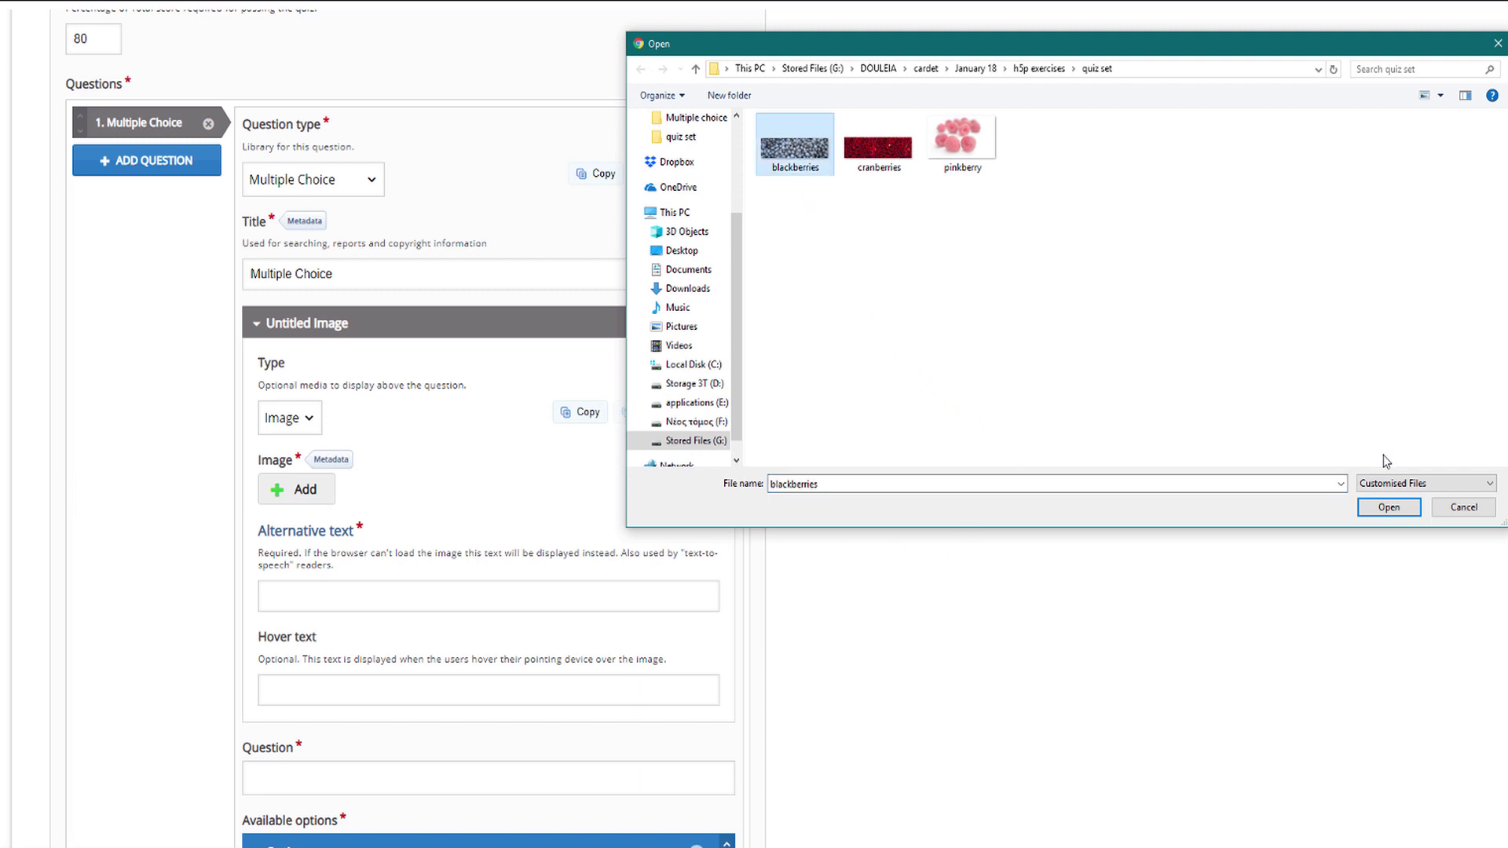
pyautogui.click(1388, 507)
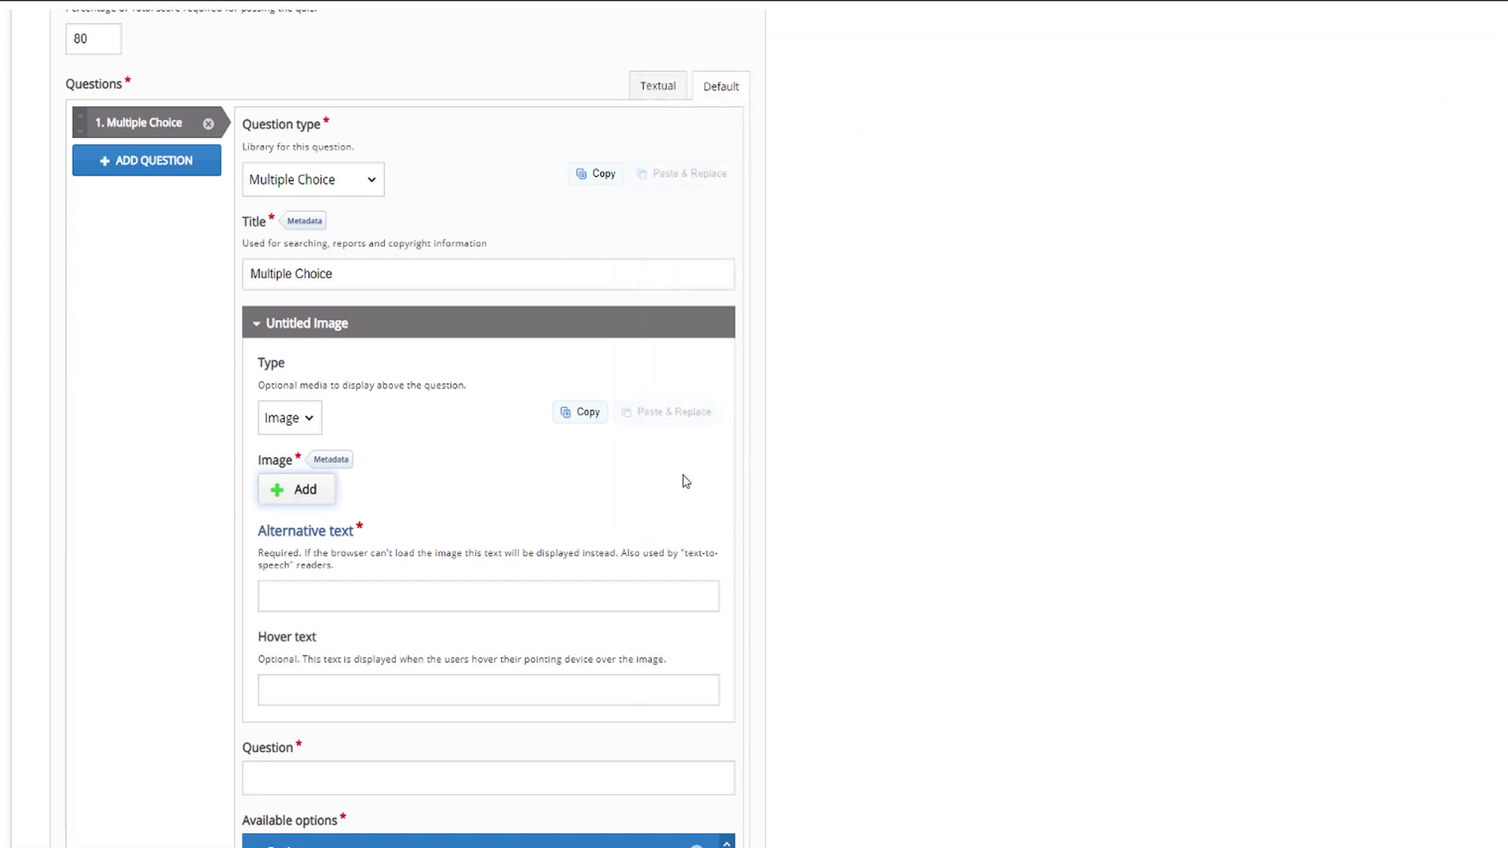
pyautogui.click(509, 596)
pyautogui.write('A pic')
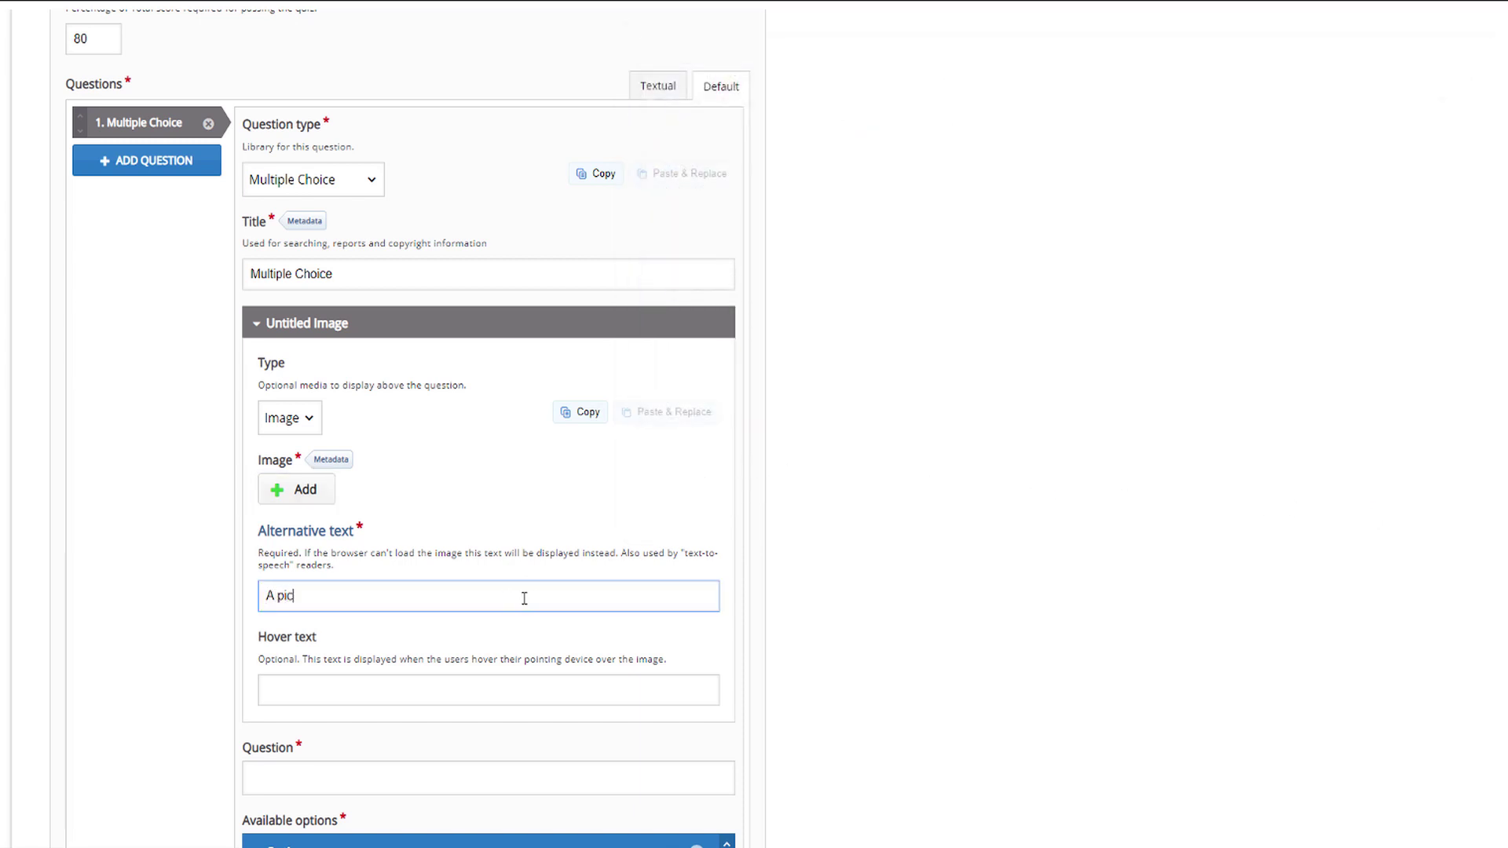
pyautogui.write('ture of blackberries')
pyautogui.scroll(-3, 582, 577)
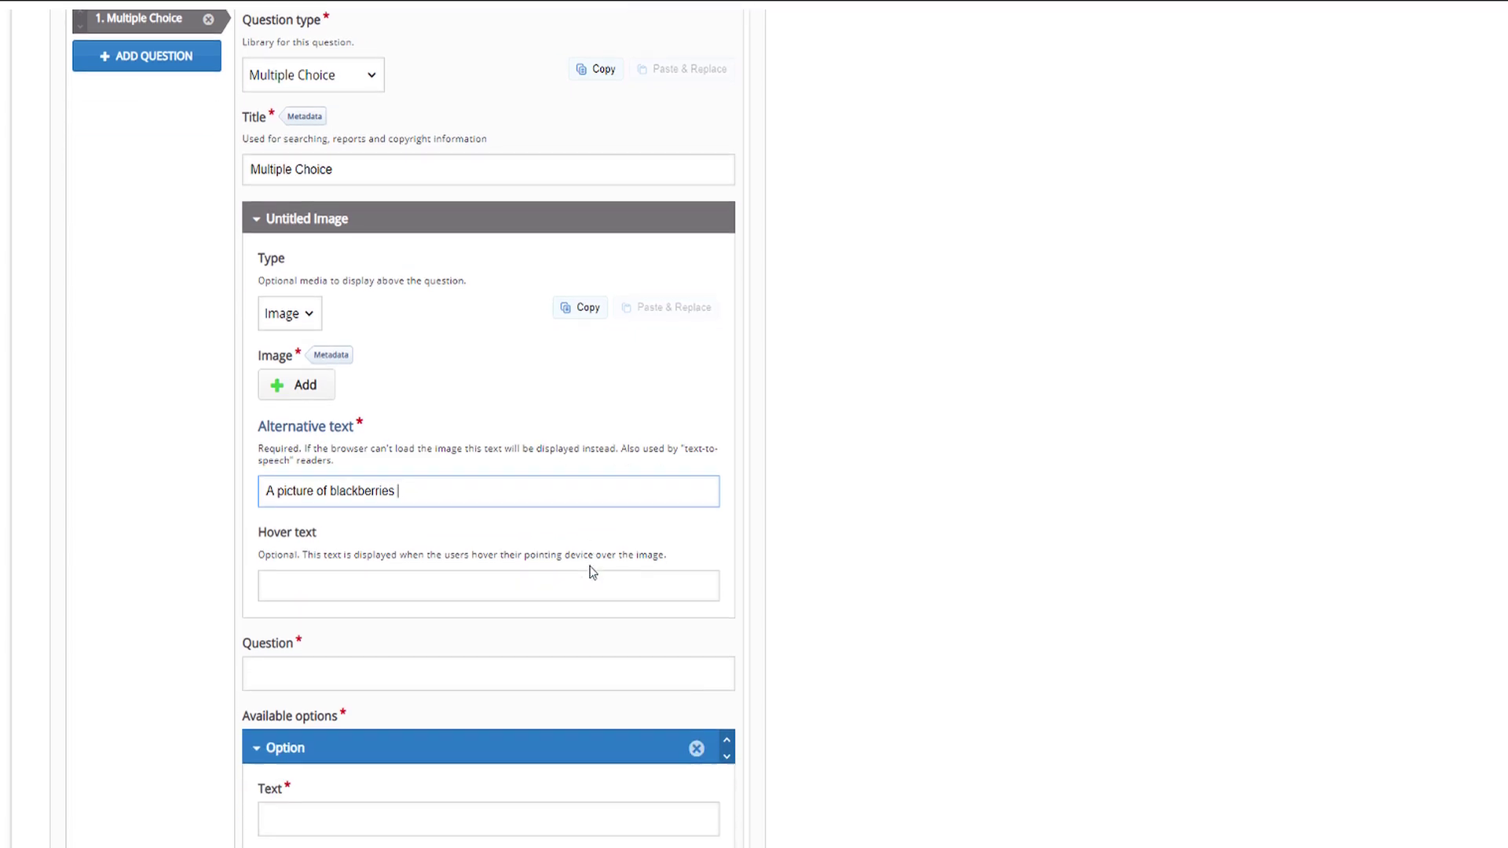
# - Write the question text asking which of the listed berries can be found in the wild
pyautogui.click(552, 541)
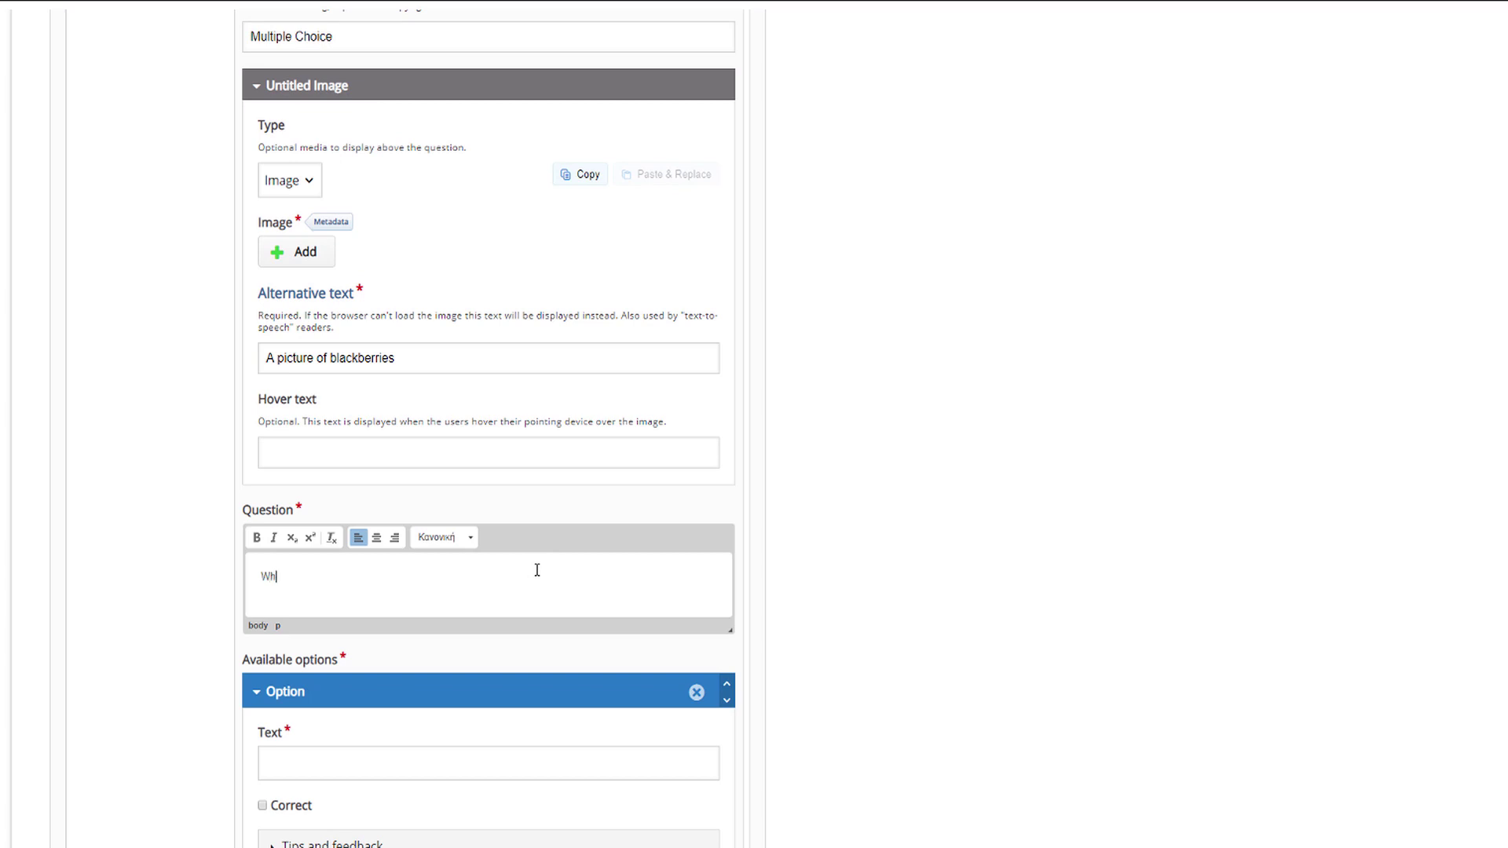
pyautogui.write('Which of the berries listed below can be found')
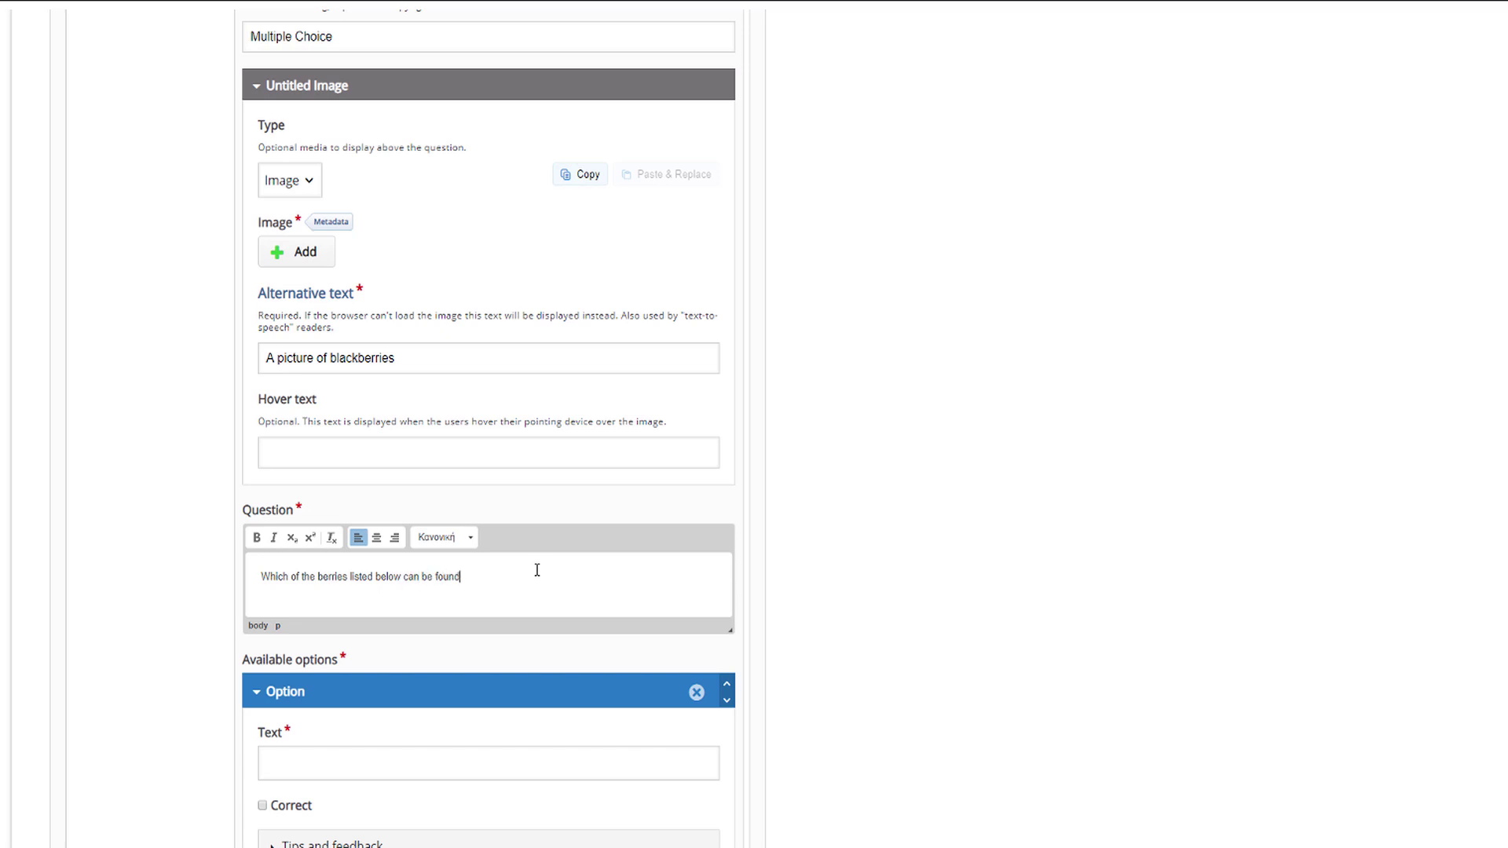
pyautogui.write(' in the wild?')
pyautogui.scroll(-2, 639, 595)
# - Enter Blueberry and Rasberry as the first answer options, both marked correct
pyautogui.click(406, 605)
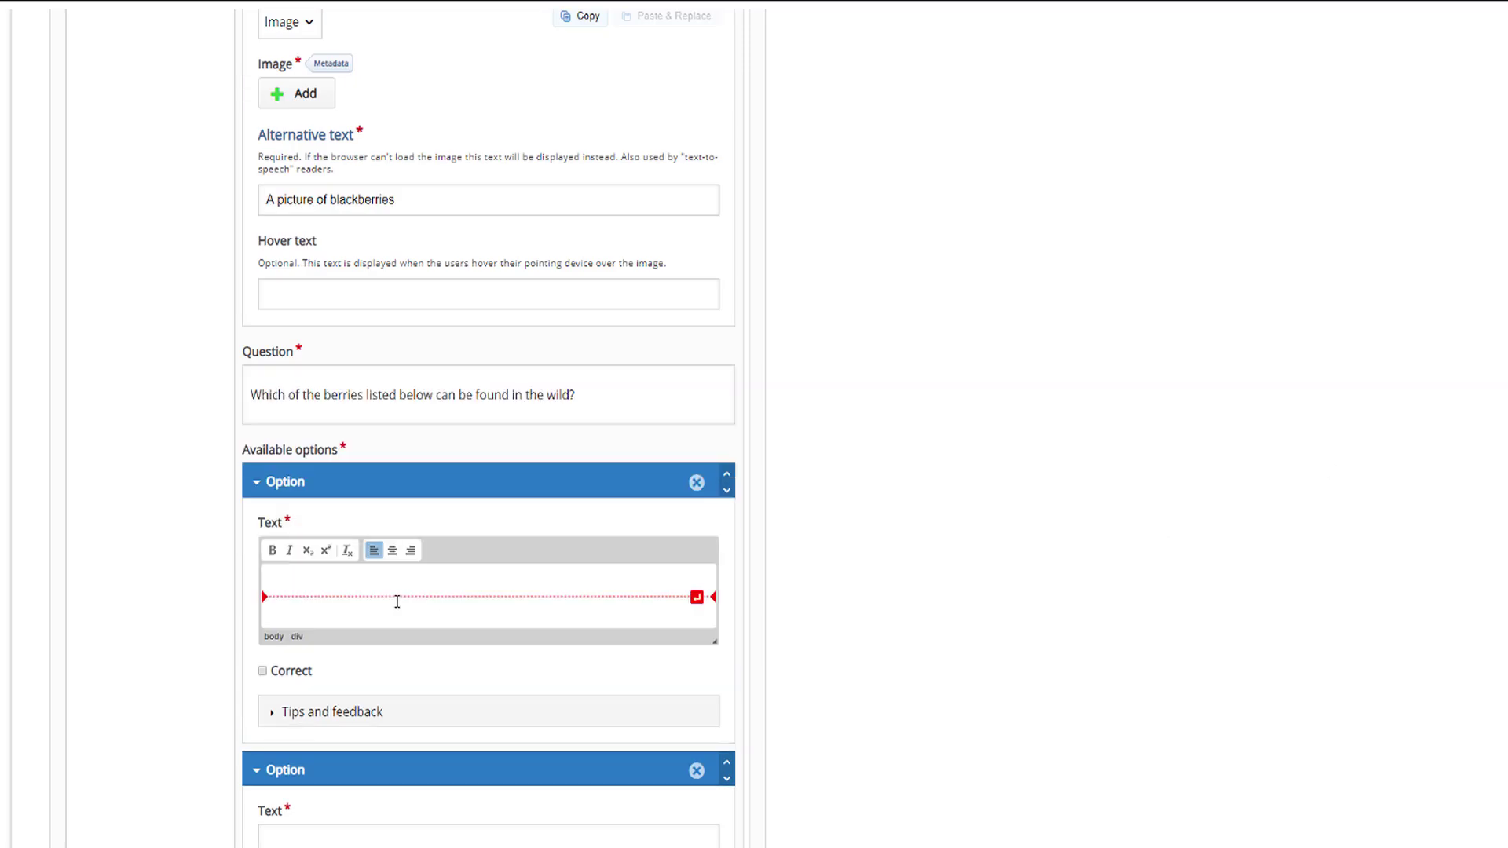
pyautogui.write('Blueberry')
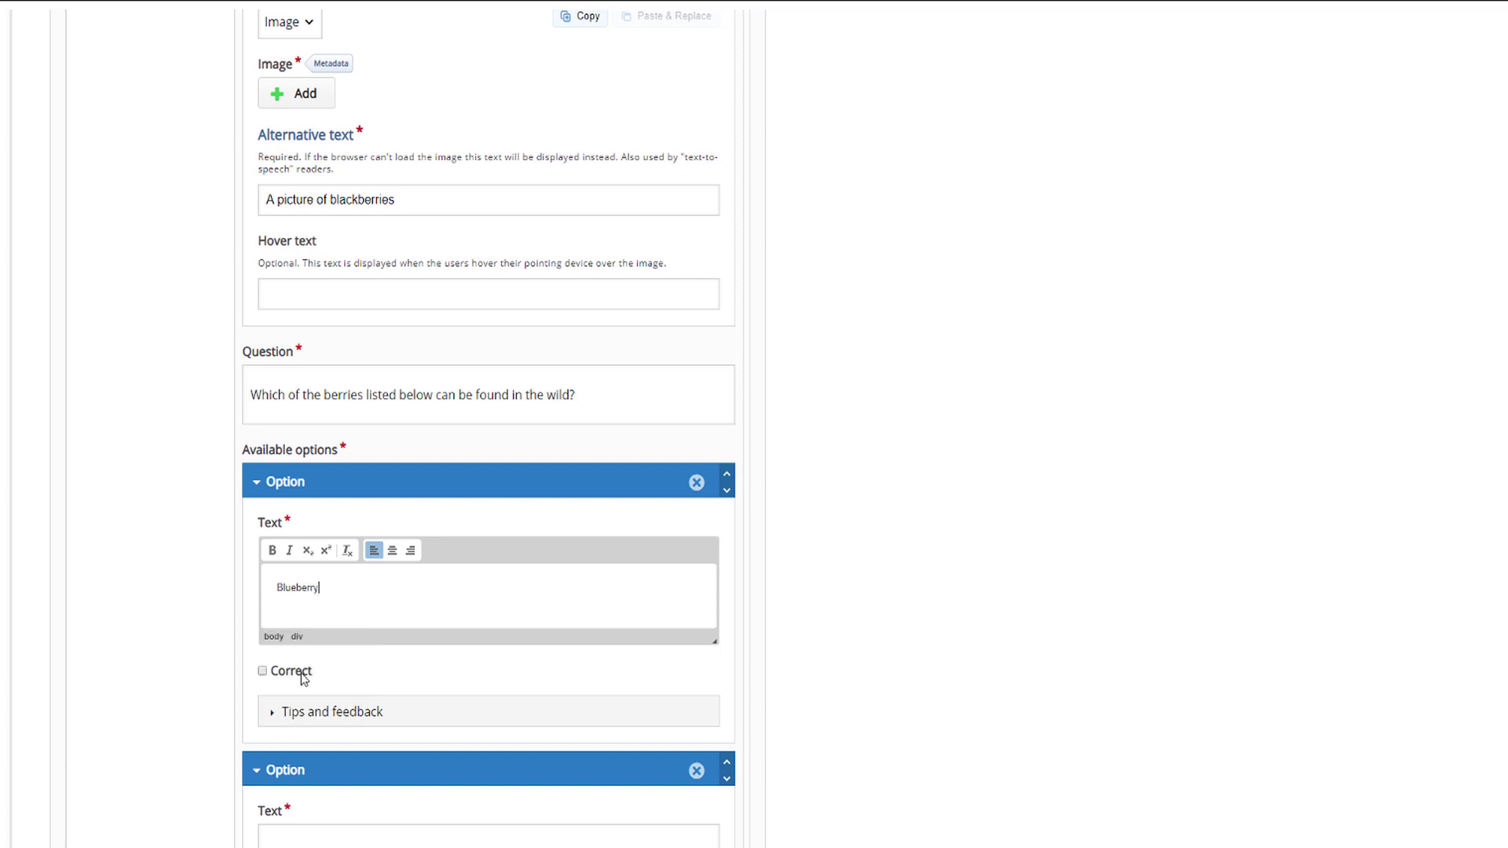
pyautogui.click(303, 673)
pyautogui.scroll(-3, 330, 628)
pyautogui.click(331, 606)
pyautogui.write('R')
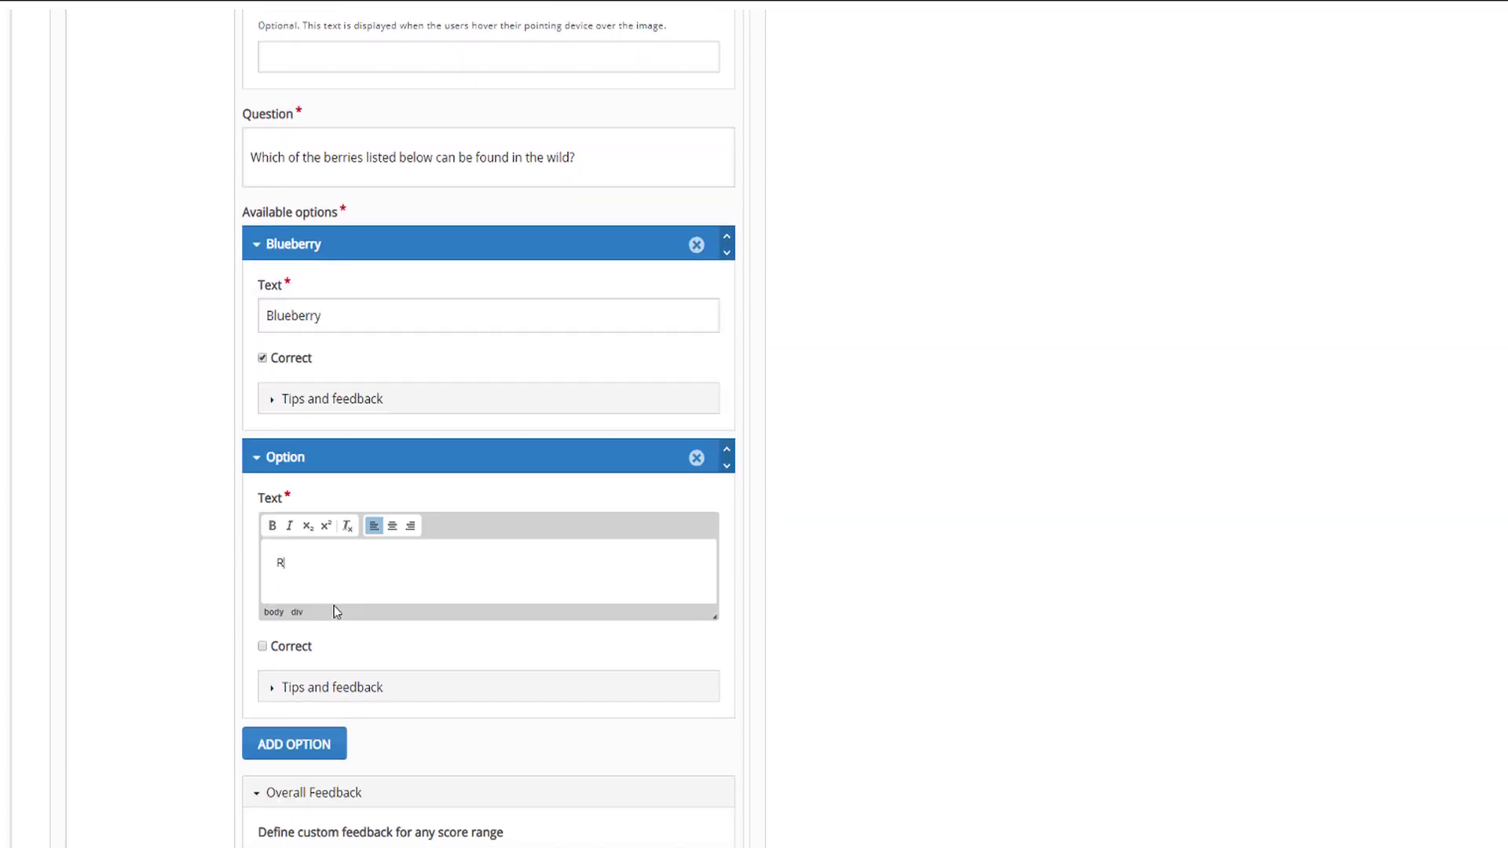
pyautogui.write('asberry')
pyautogui.click(291, 645)
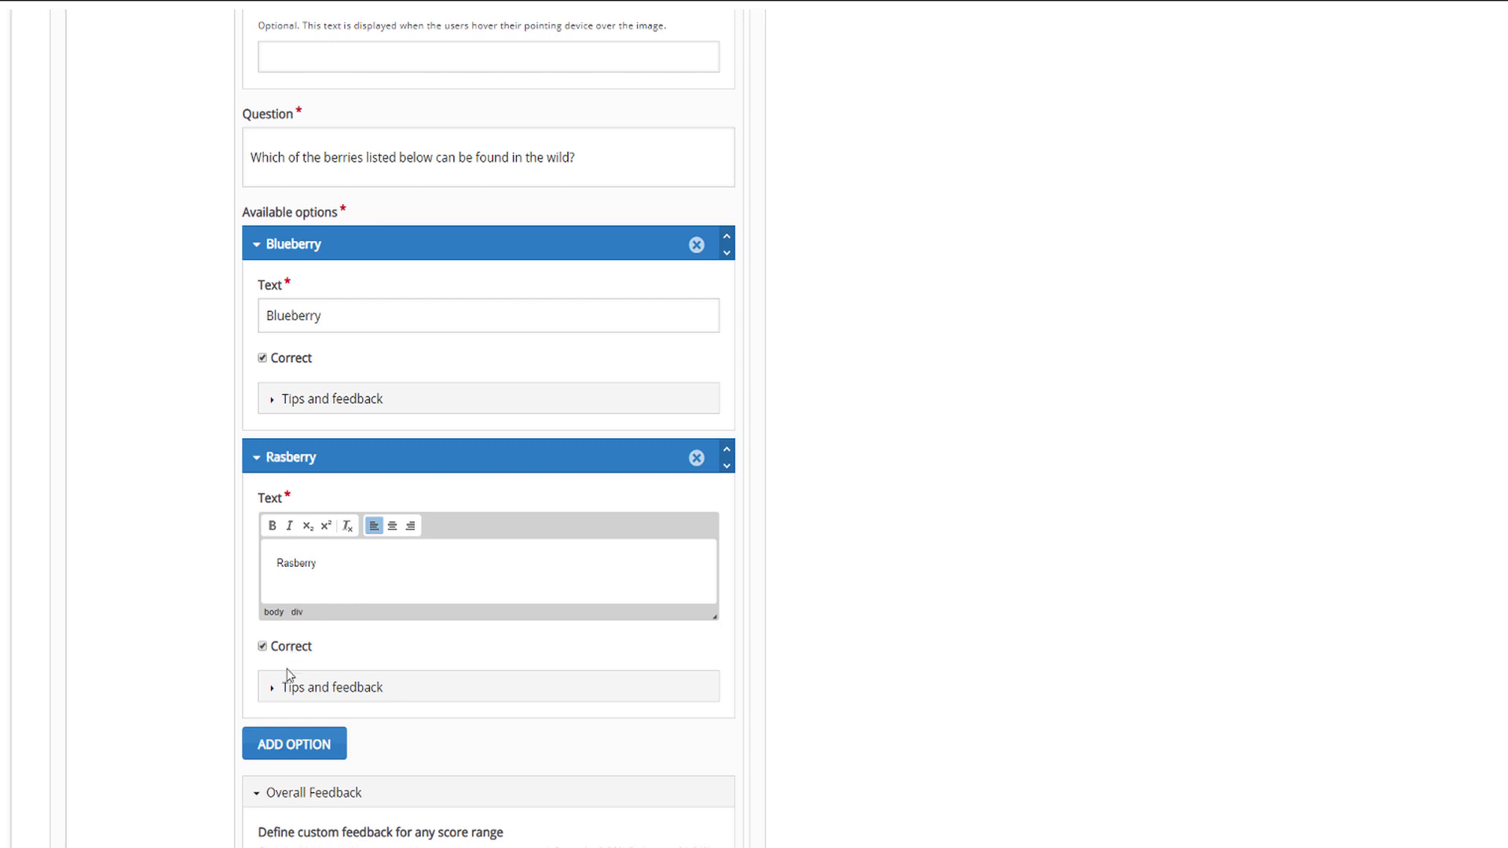
# - Add more answer options, including Strawberry and Coctail cherry
pyautogui.click(283, 750)
pyautogui.scroll(-2, 330, 727)
pyautogui.click(399, 658)
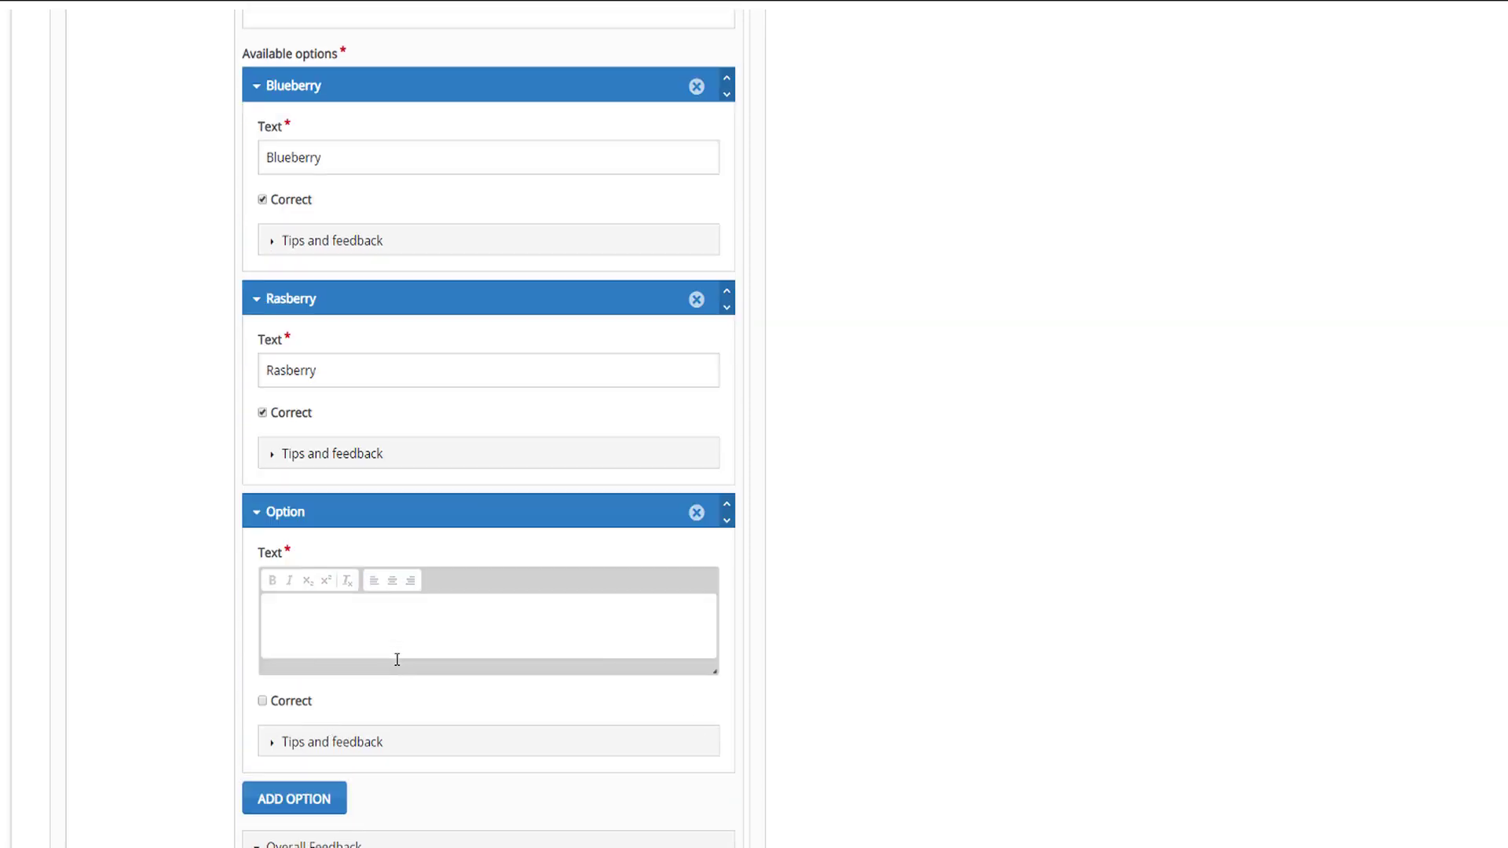
pyautogui.write('Strawberry')
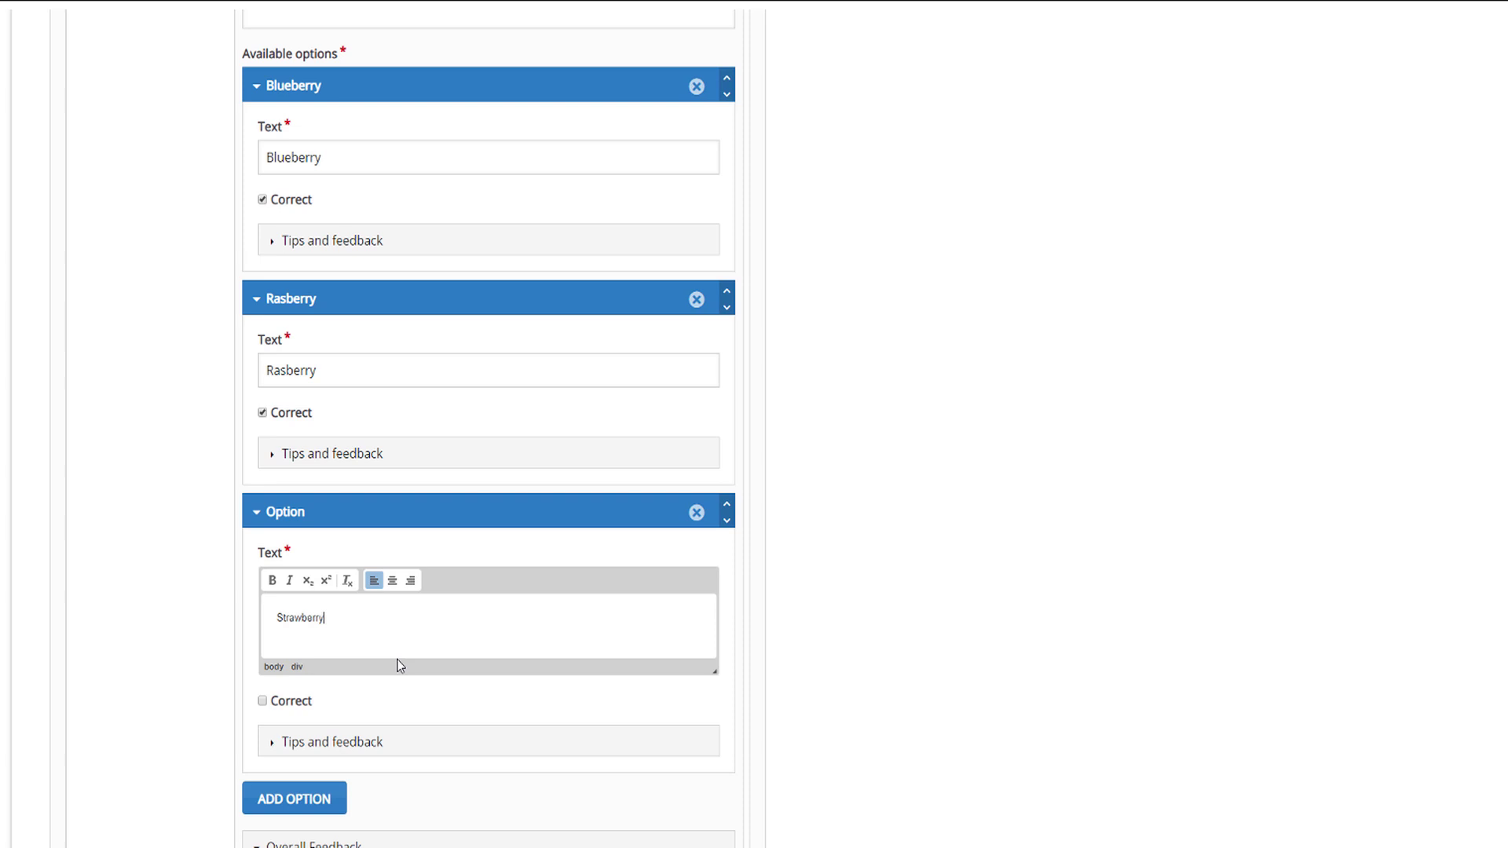
pyautogui.click(302, 702)
pyautogui.scroll(-1, 303, 707)
pyautogui.click(304, 720)
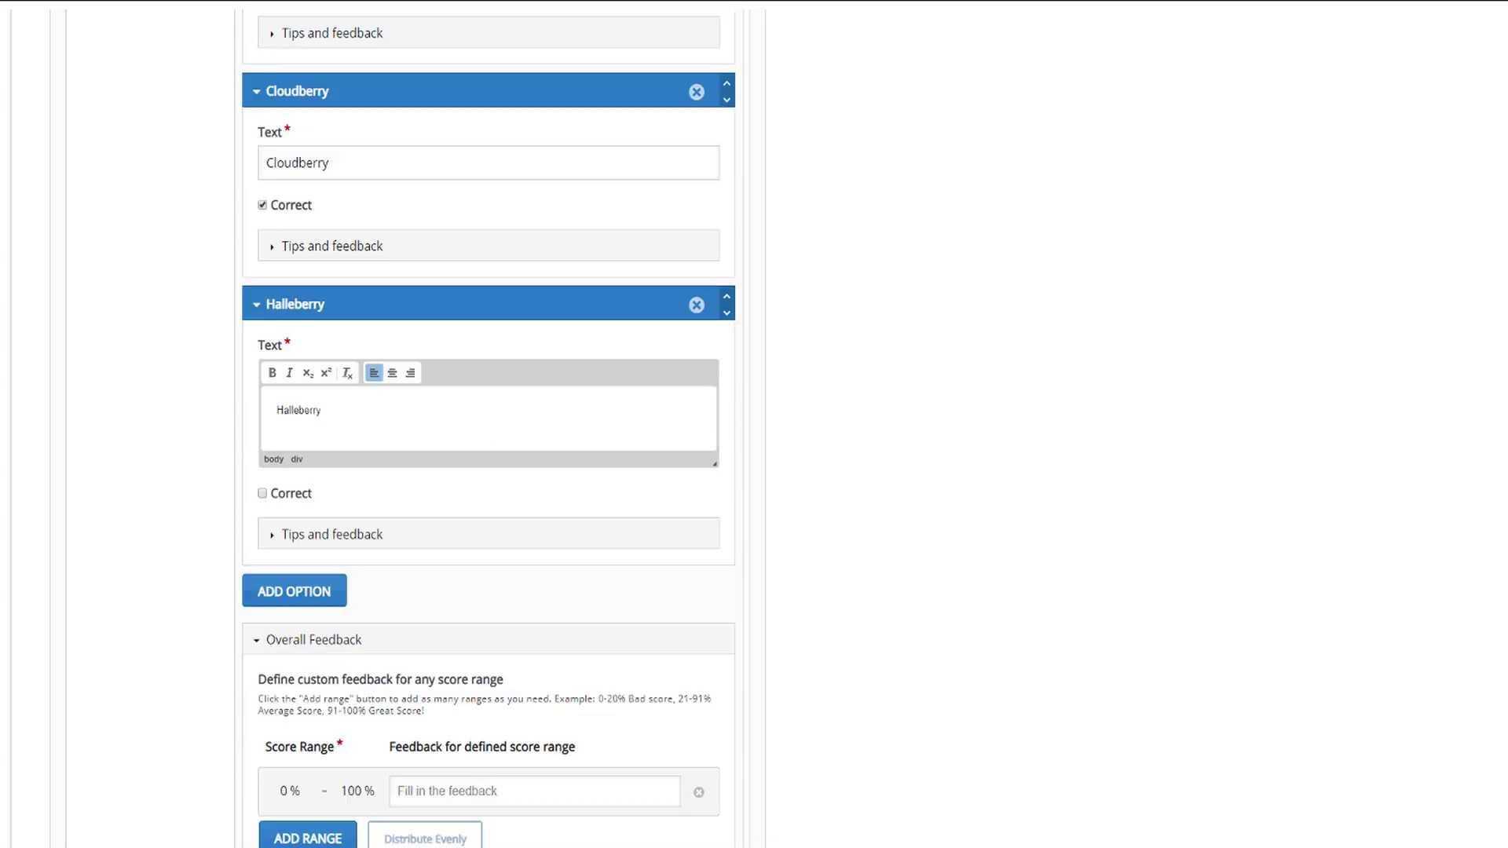
pyautogui.click(293, 589)
pyautogui.click(356, 670)
pyautogui.write('Coctail cherry')
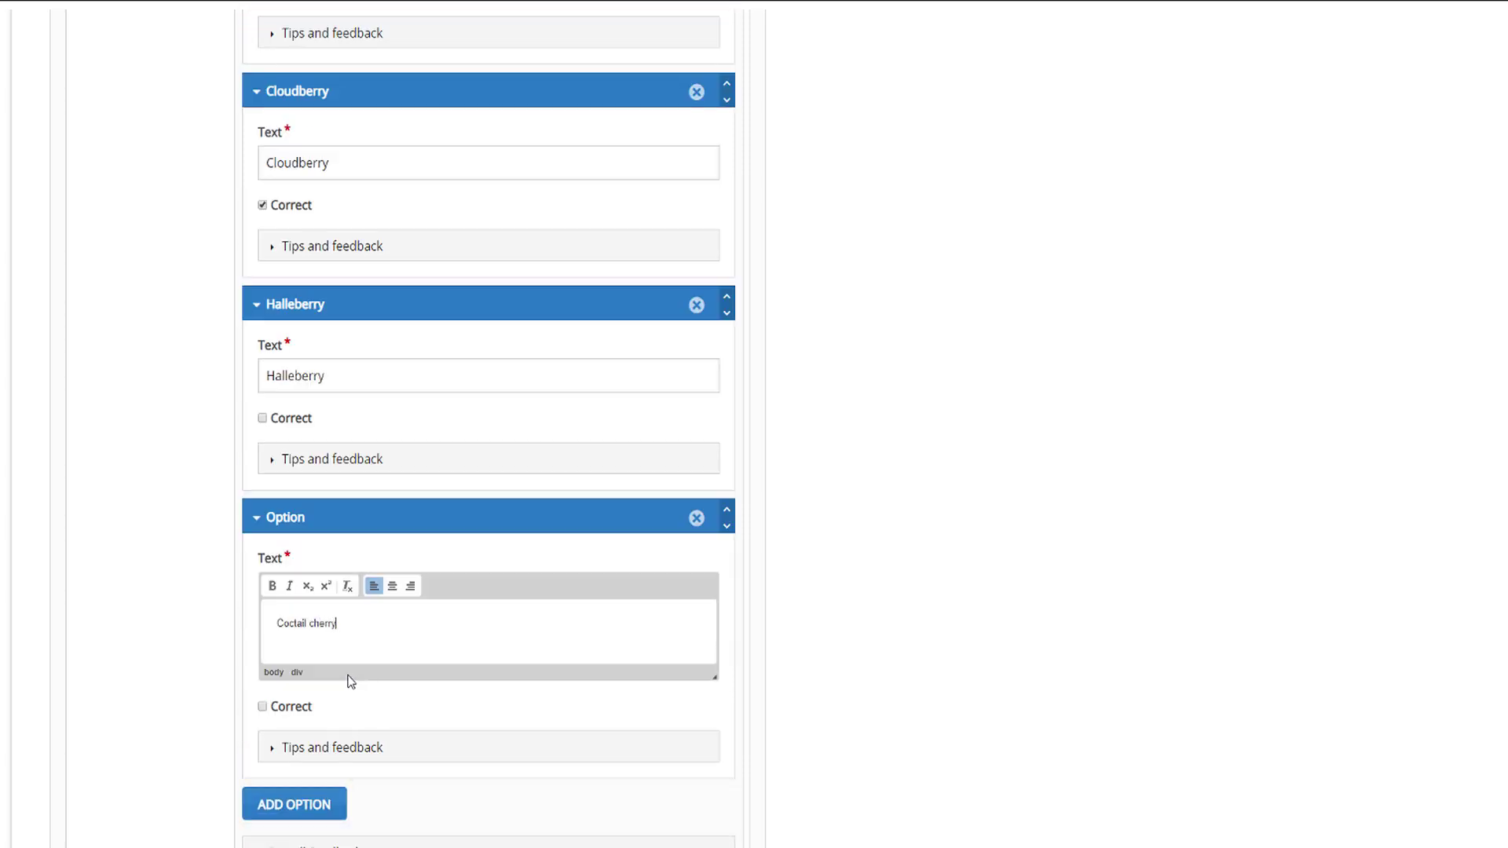
pyautogui.scroll(-5, 351, 682)
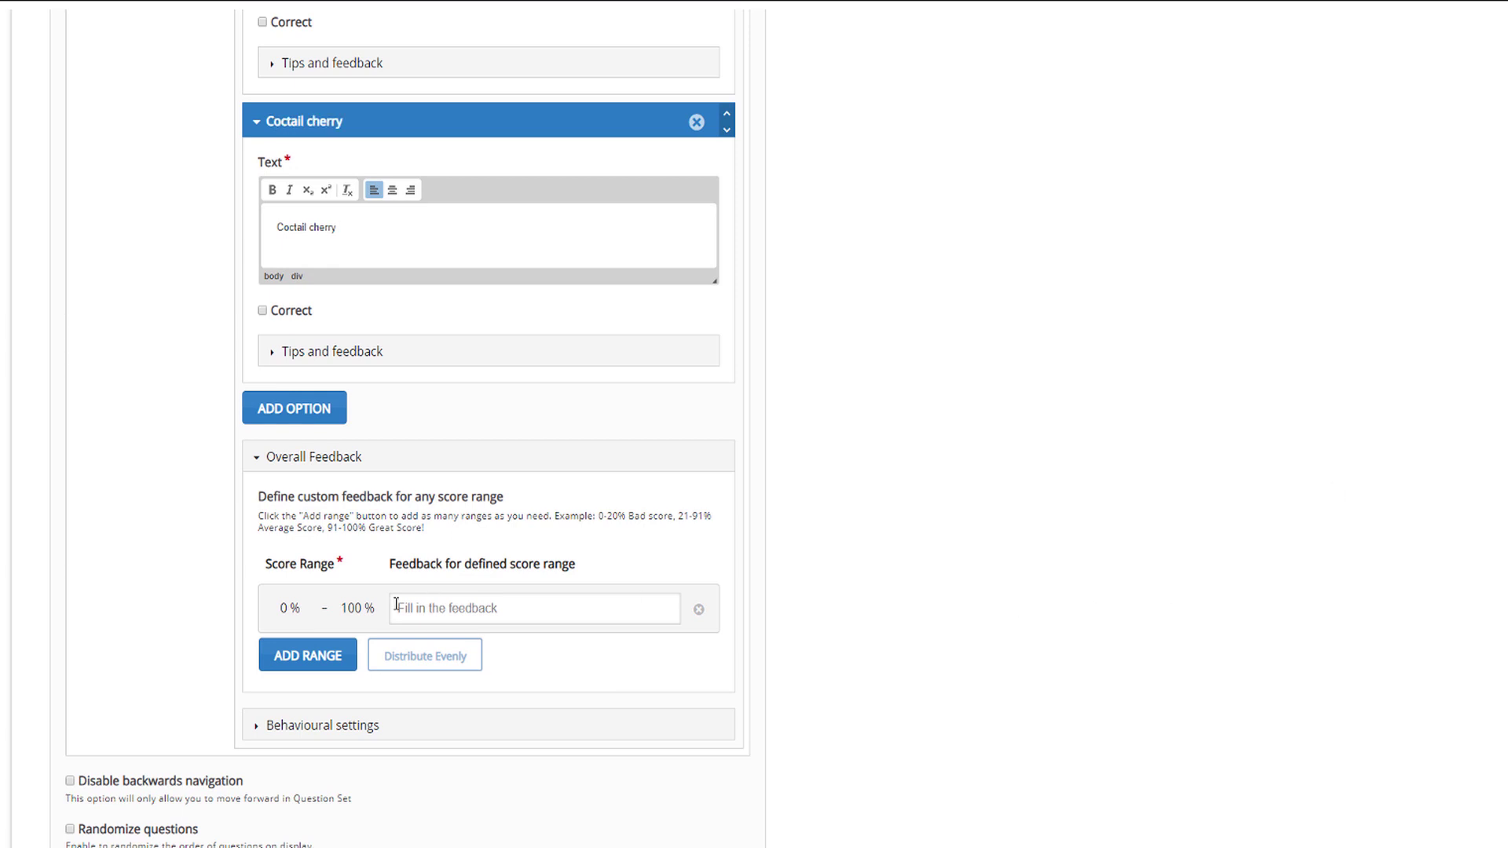
# - Add a feedback range ending at 0% with the feedback 'Incorrect'
pyautogui.click(318, 664)
pyautogui.write('0')
pyautogui.click(420, 612)
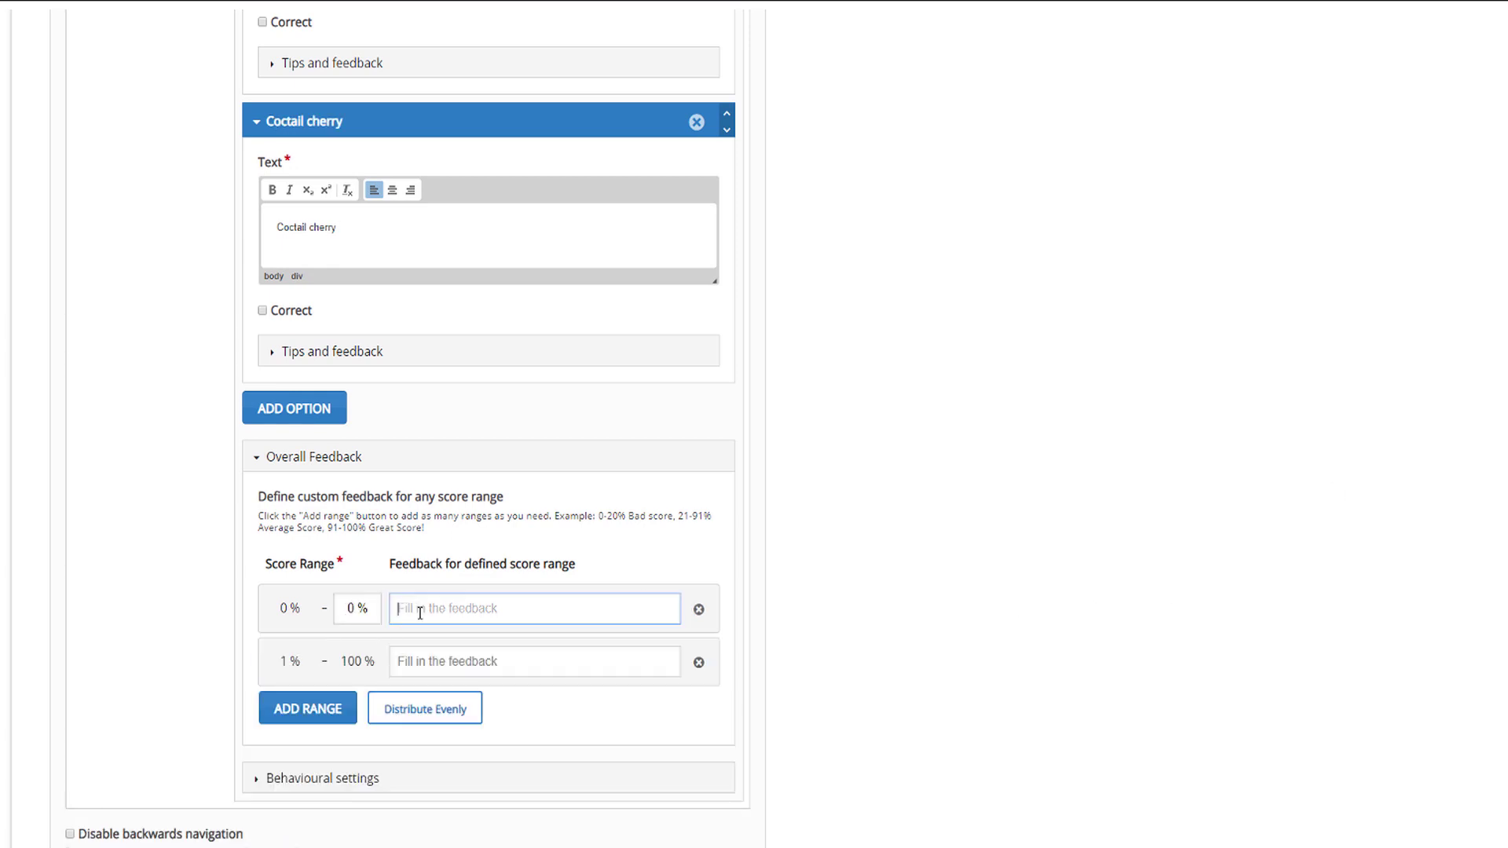
pyautogui.write('Incorrect')
# - Add a 1–99% range with feedback 'Almost' and give 100% 'Correct! Well done'
pyautogui.click(425, 660)
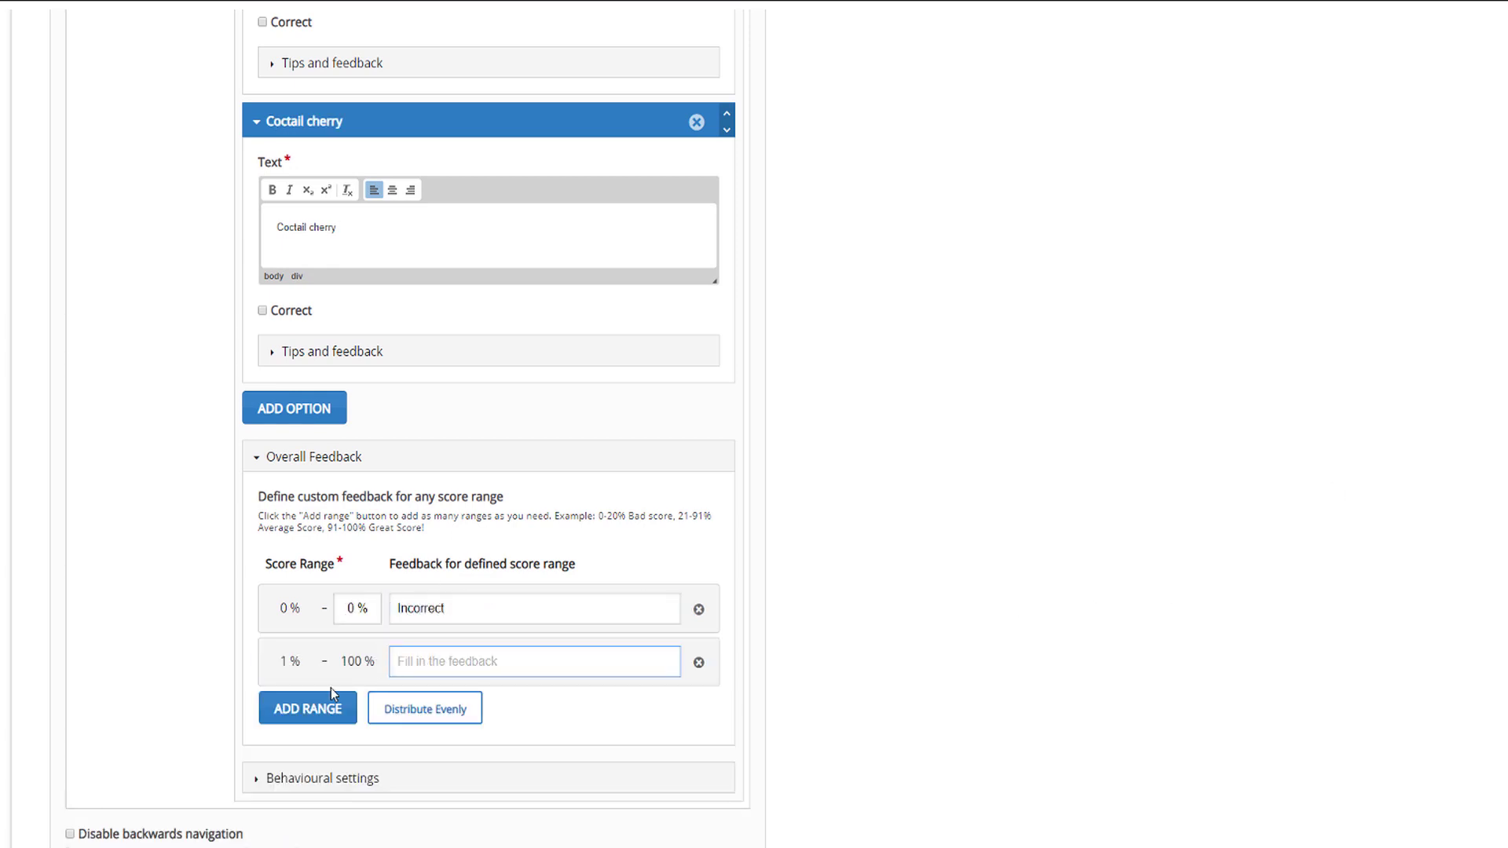
pyautogui.click(331, 691)
pyautogui.write('99')
pyautogui.click(431, 675)
pyautogui.write('A')
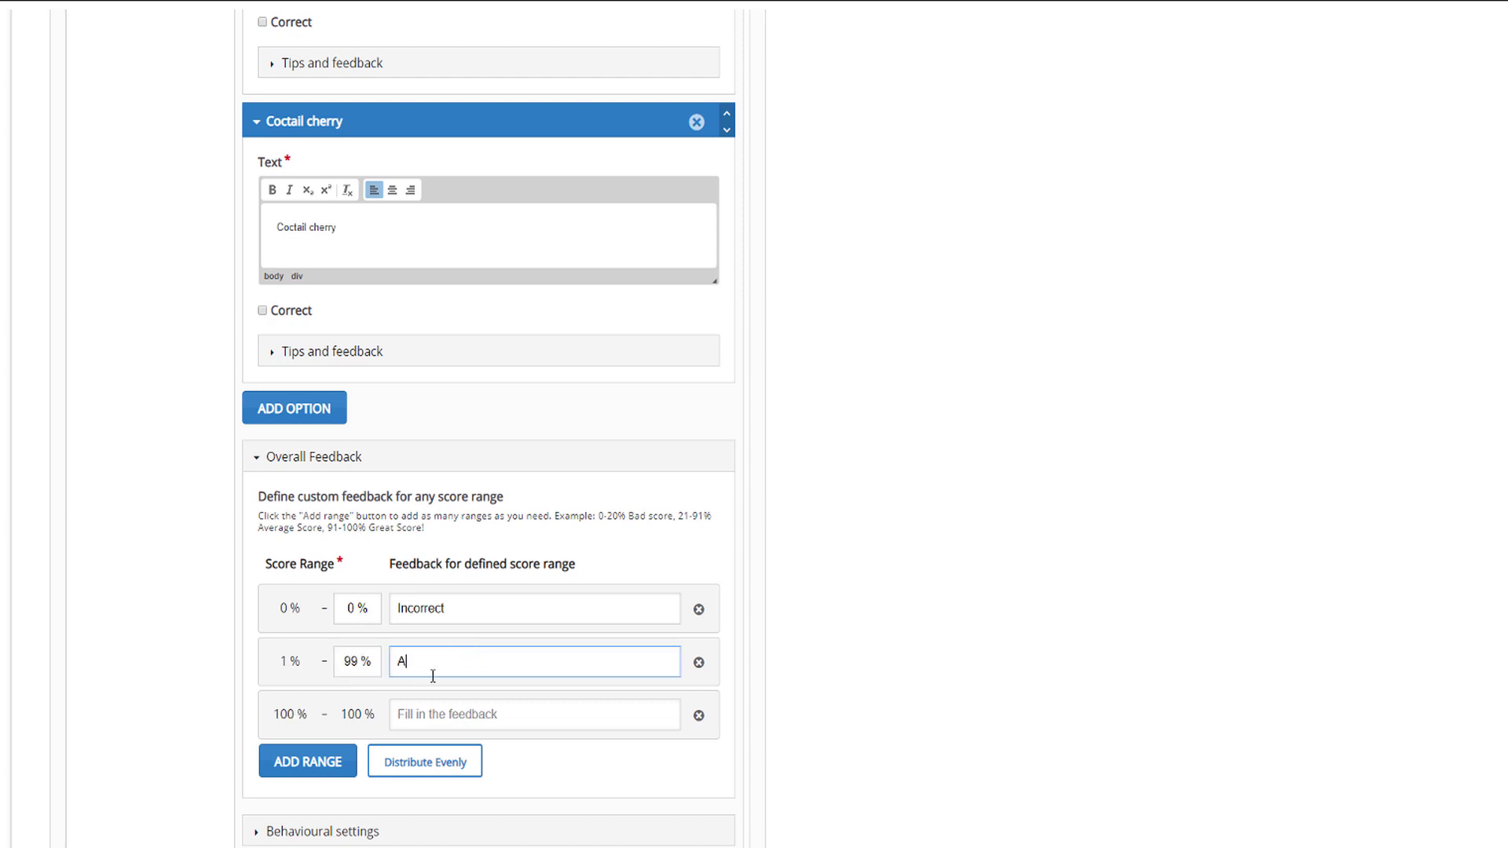
pyautogui.write('lmost')
pyautogui.click(482, 707)
pyautogui.write('Correct')
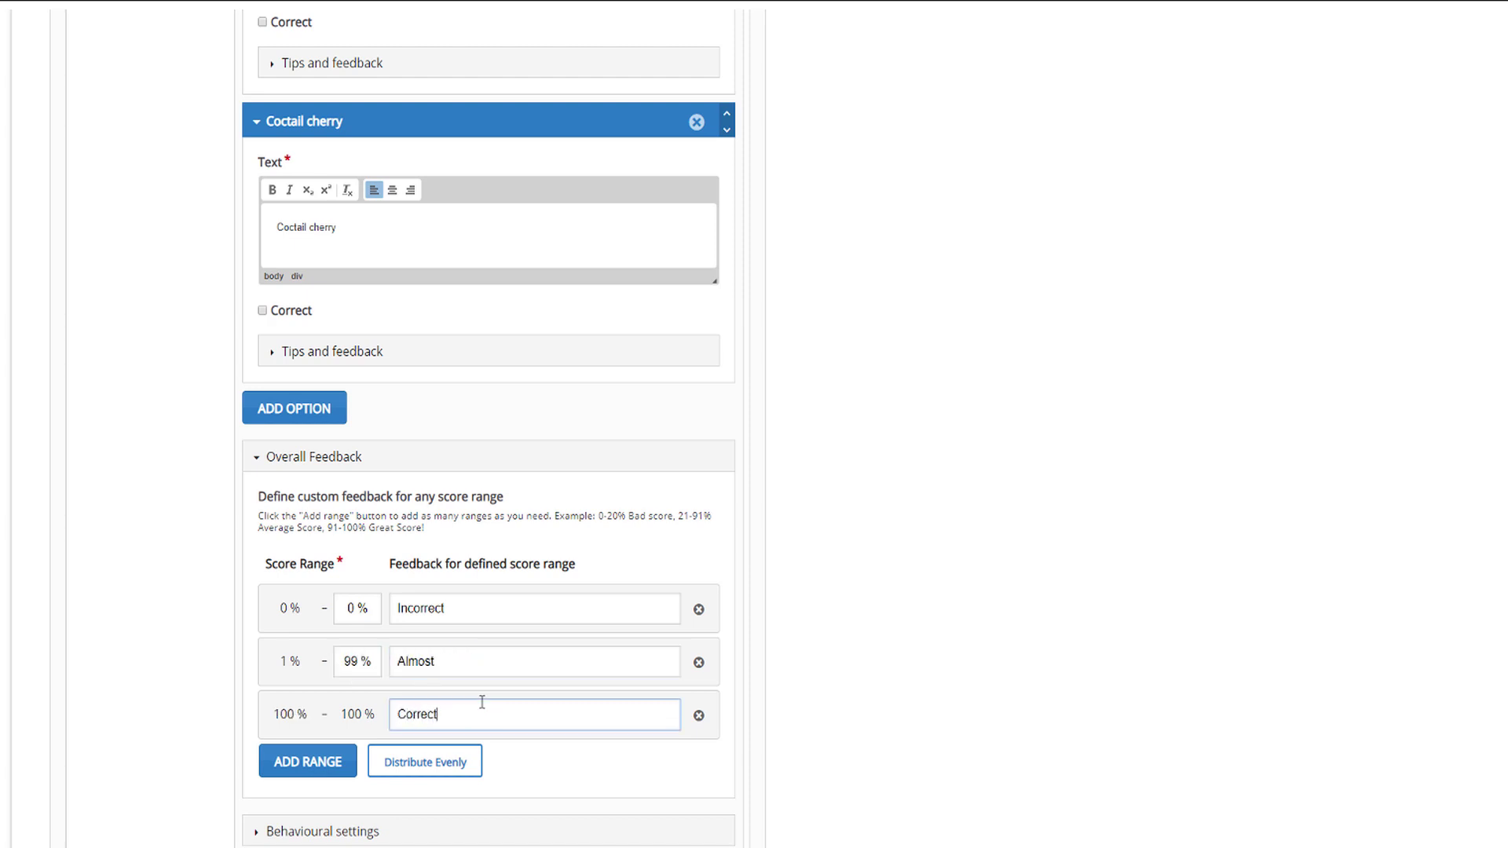
pyautogui.write('! Well done')
pyautogui.scroll(-3, 487, 425)
pyautogui.scroll(6, 487, 424)
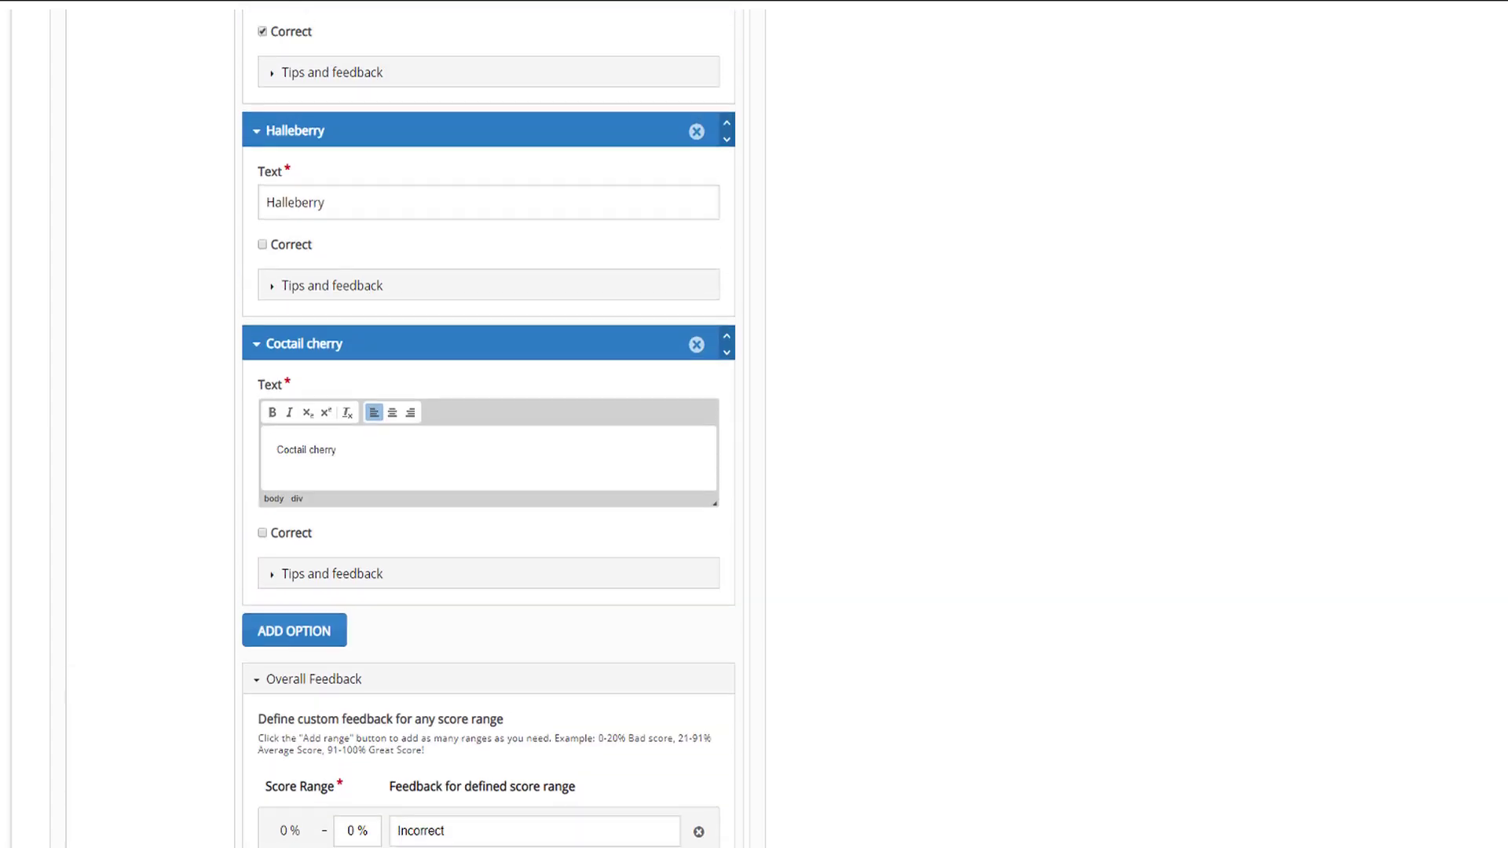
pyautogui.scroll(18, 487, 425)
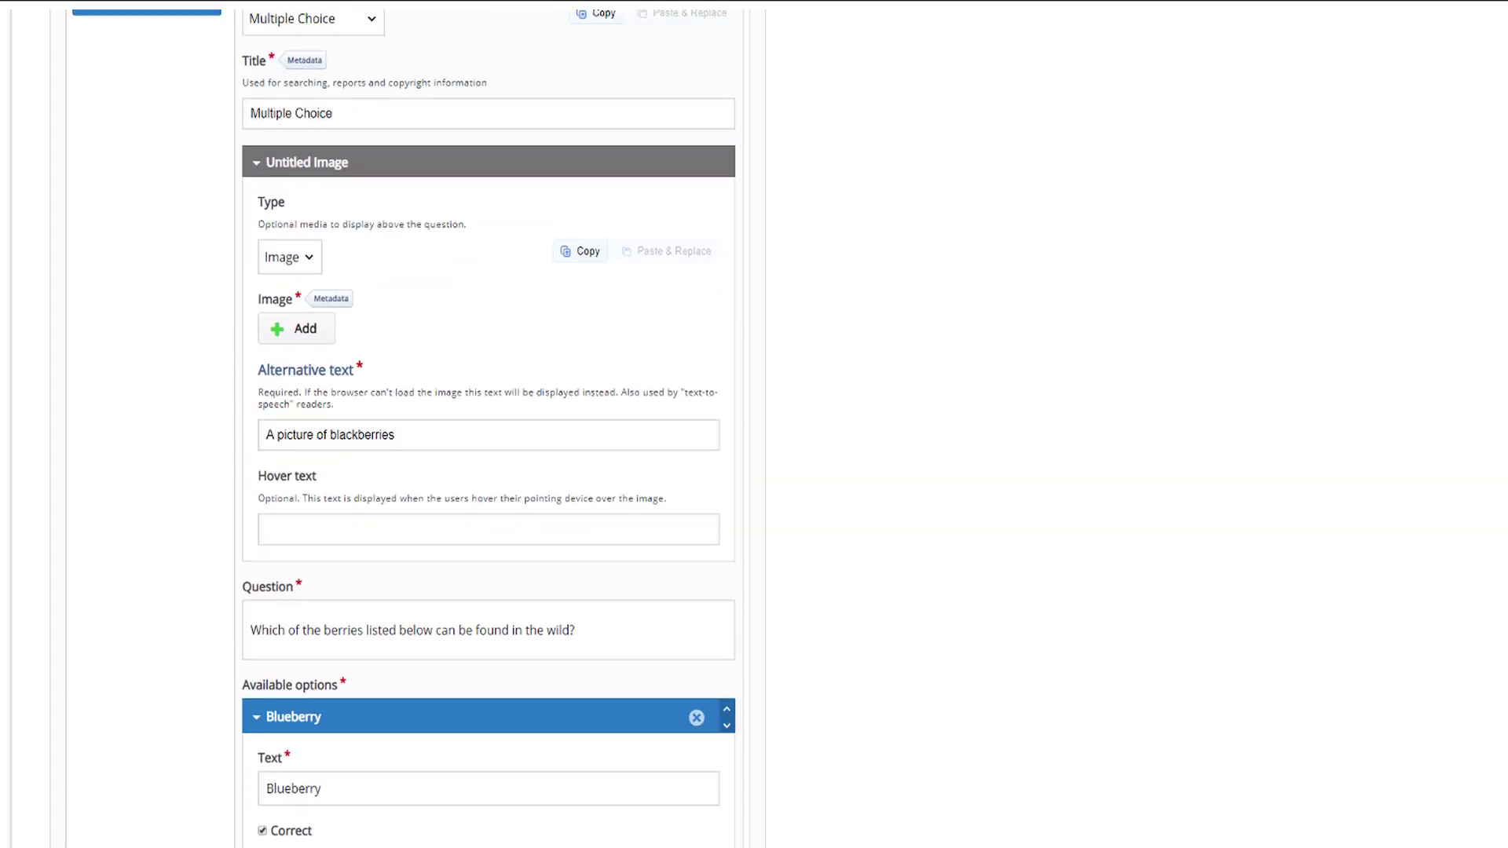
pyautogui.scroll(2, 488, 424)
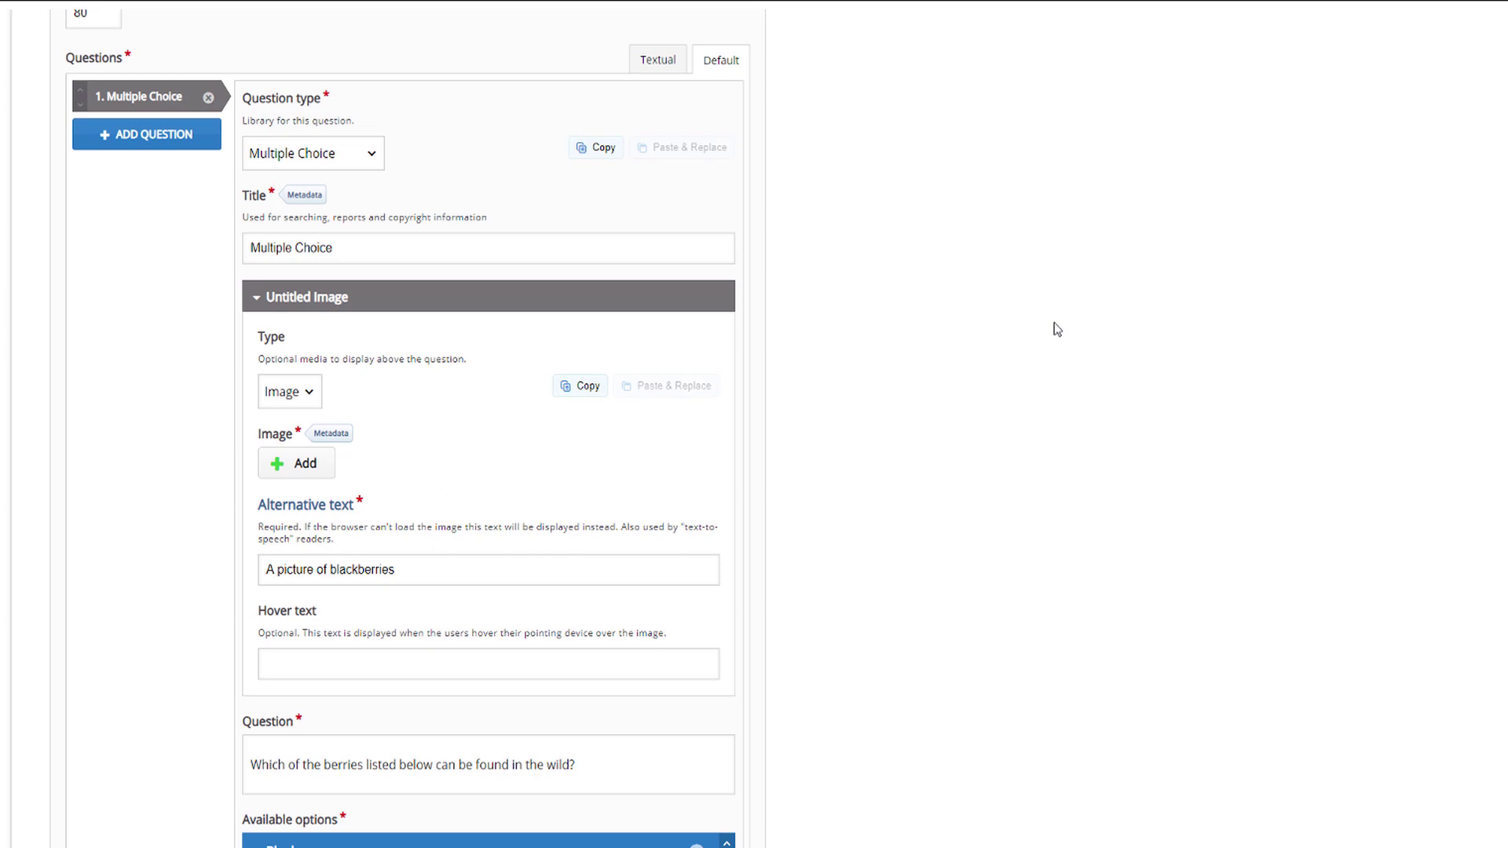
# - Add a second question of type Drag and Drop and trim its title to 'Drag and Drop'
pyautogui.click(158, 152)
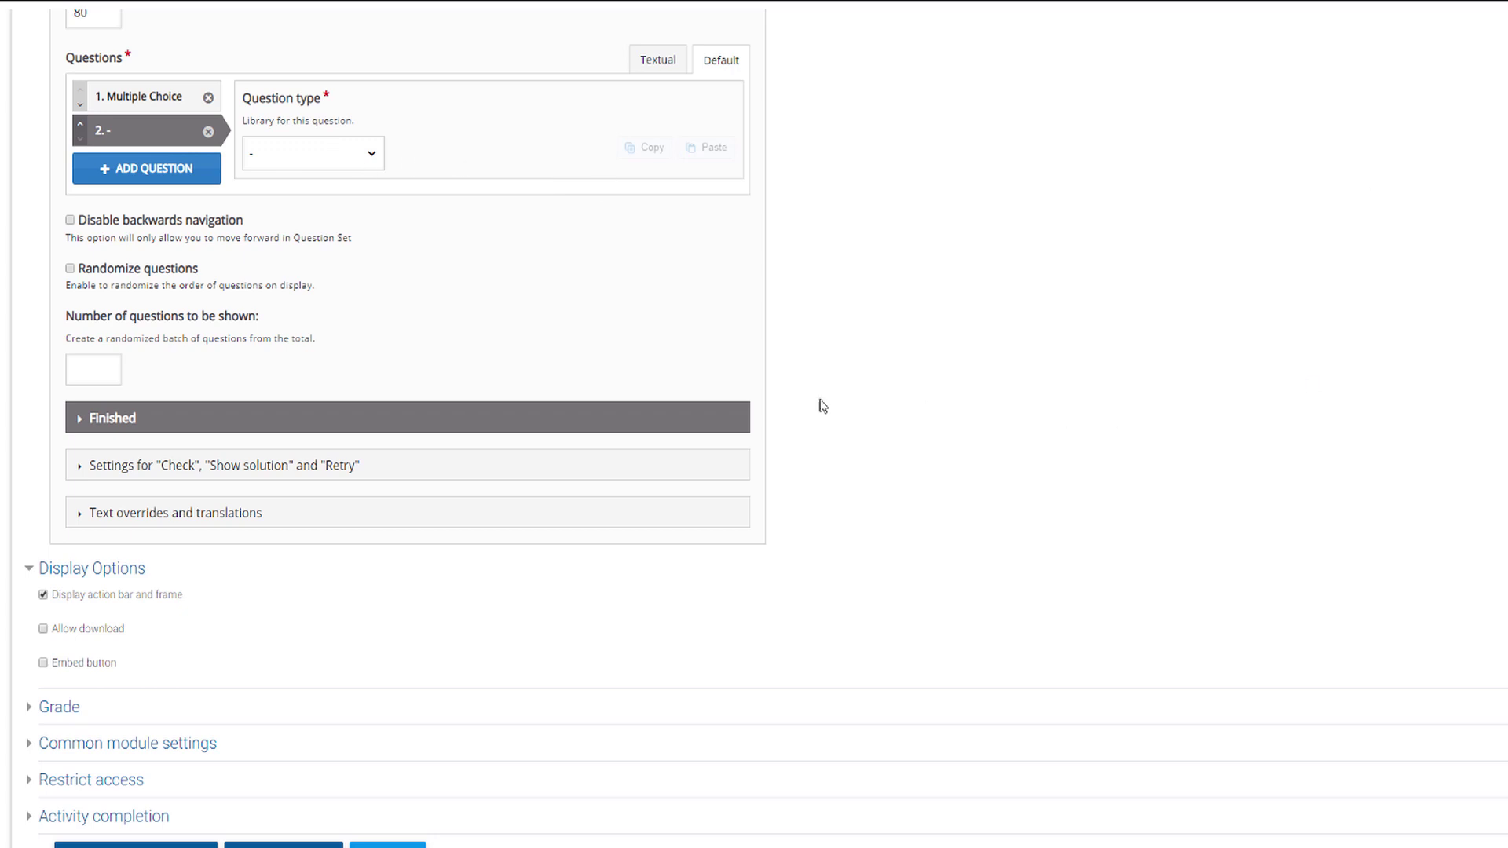
pyautogui.click(253, 153)
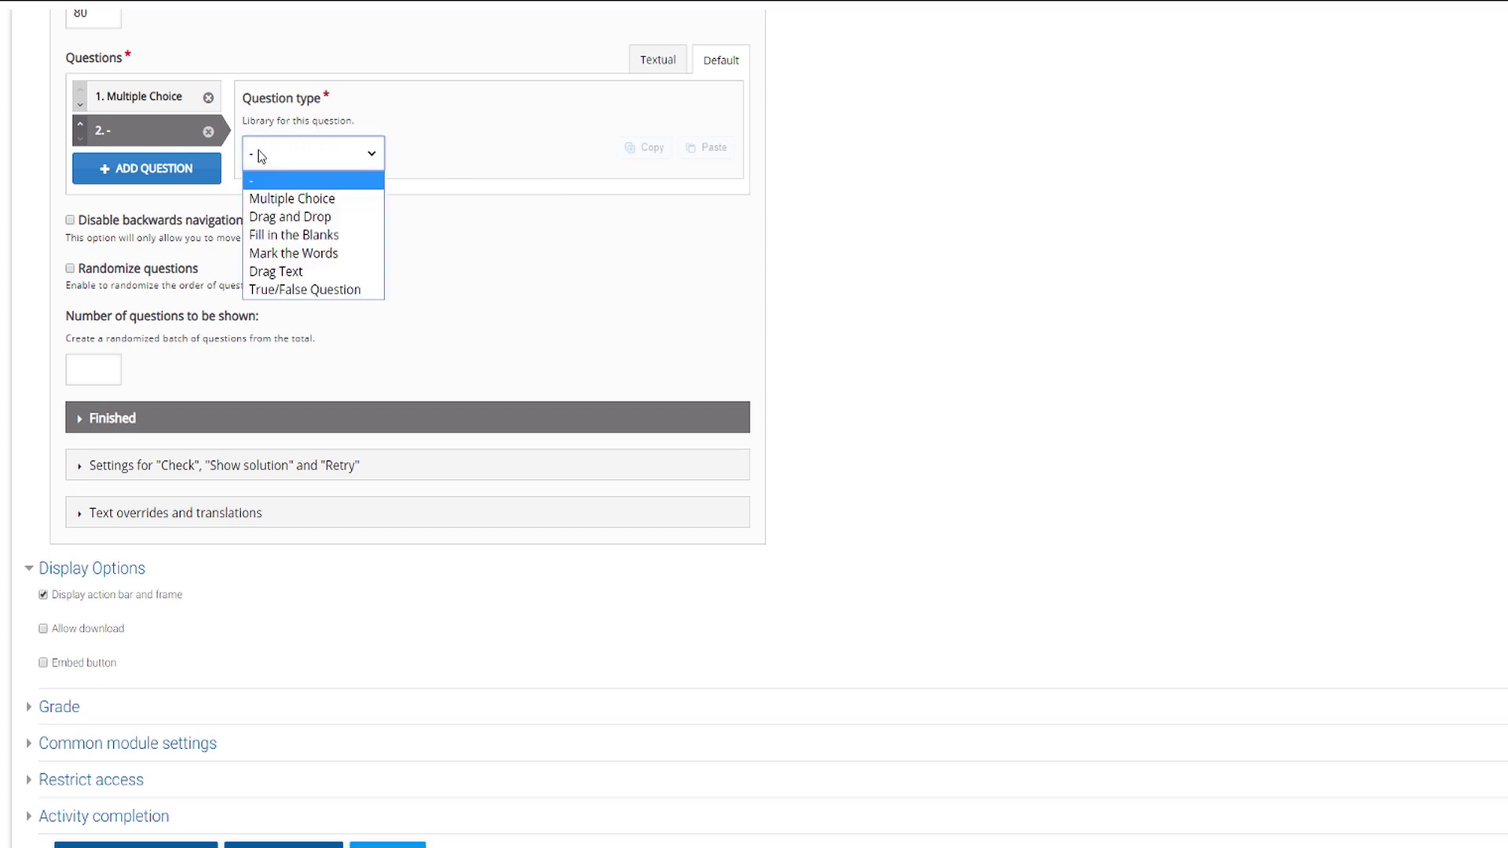
pyautogui.click(292, 217)
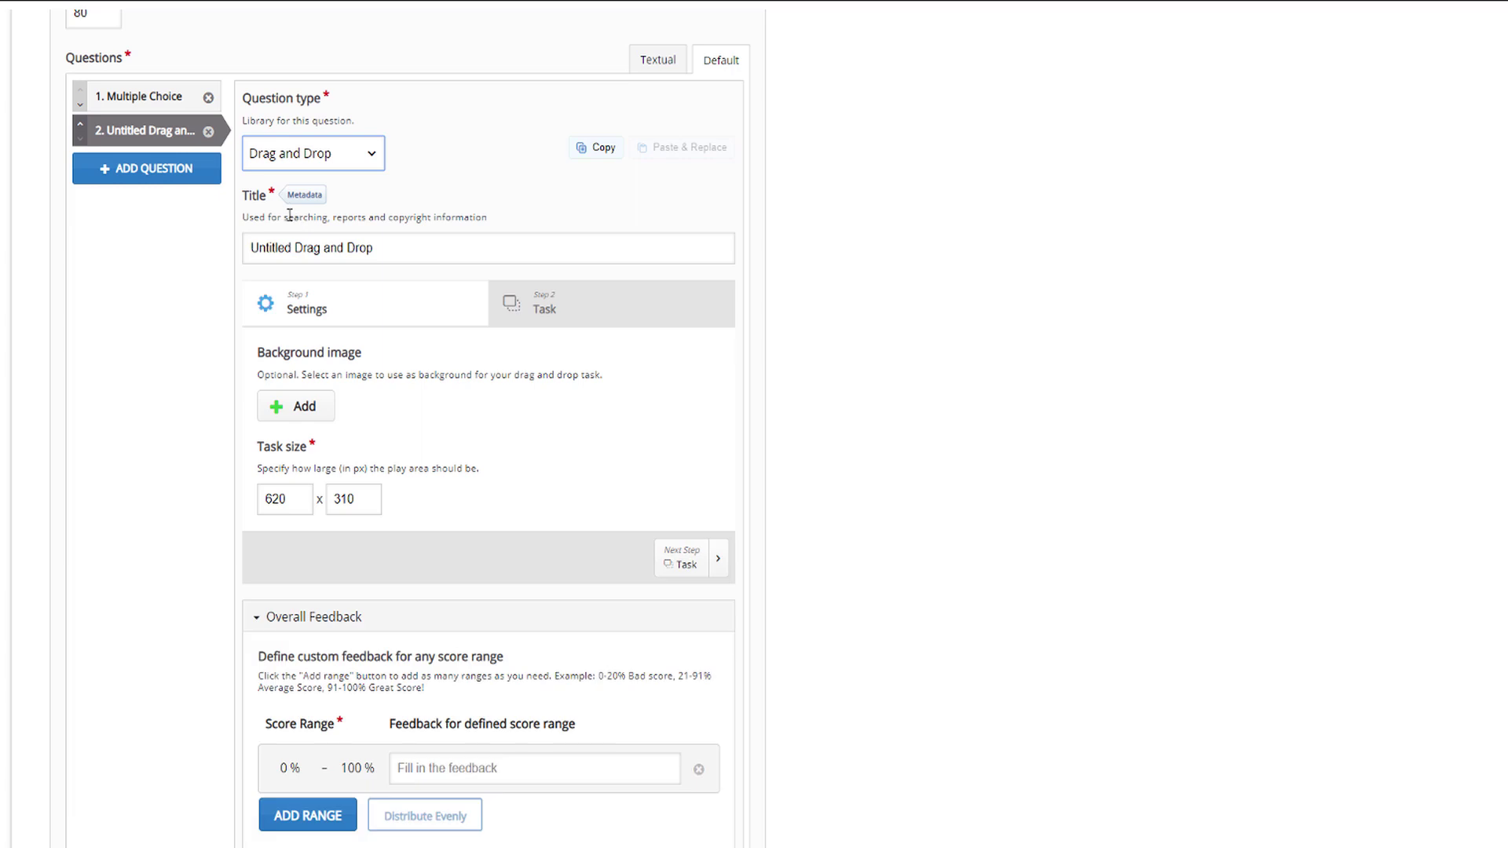
pyautogui.moveTo(295, 247); pyautogui.dragTo(220, 246)
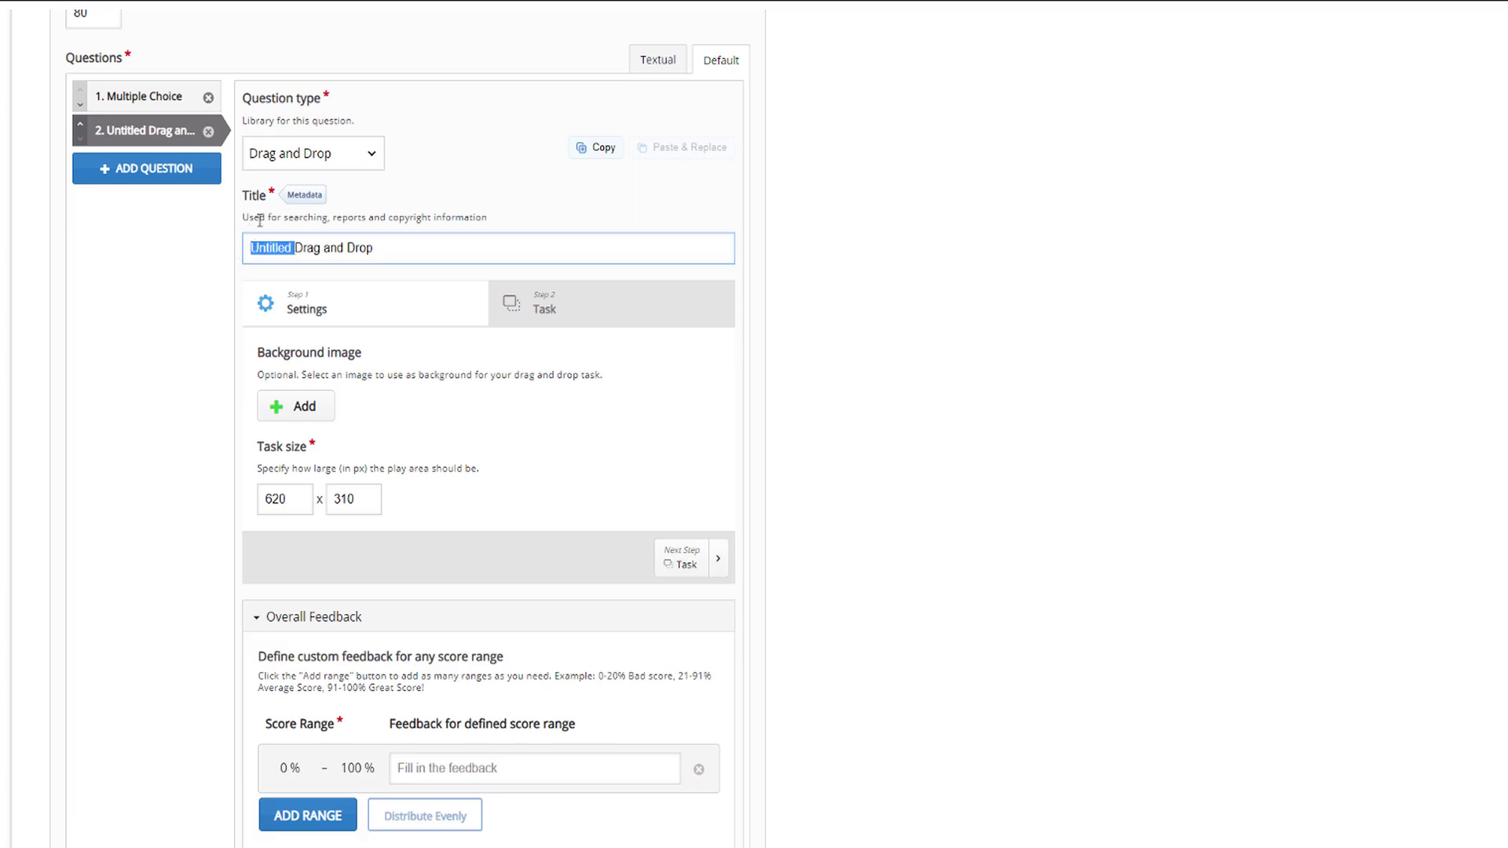
pyautogui.press('BackSpace')
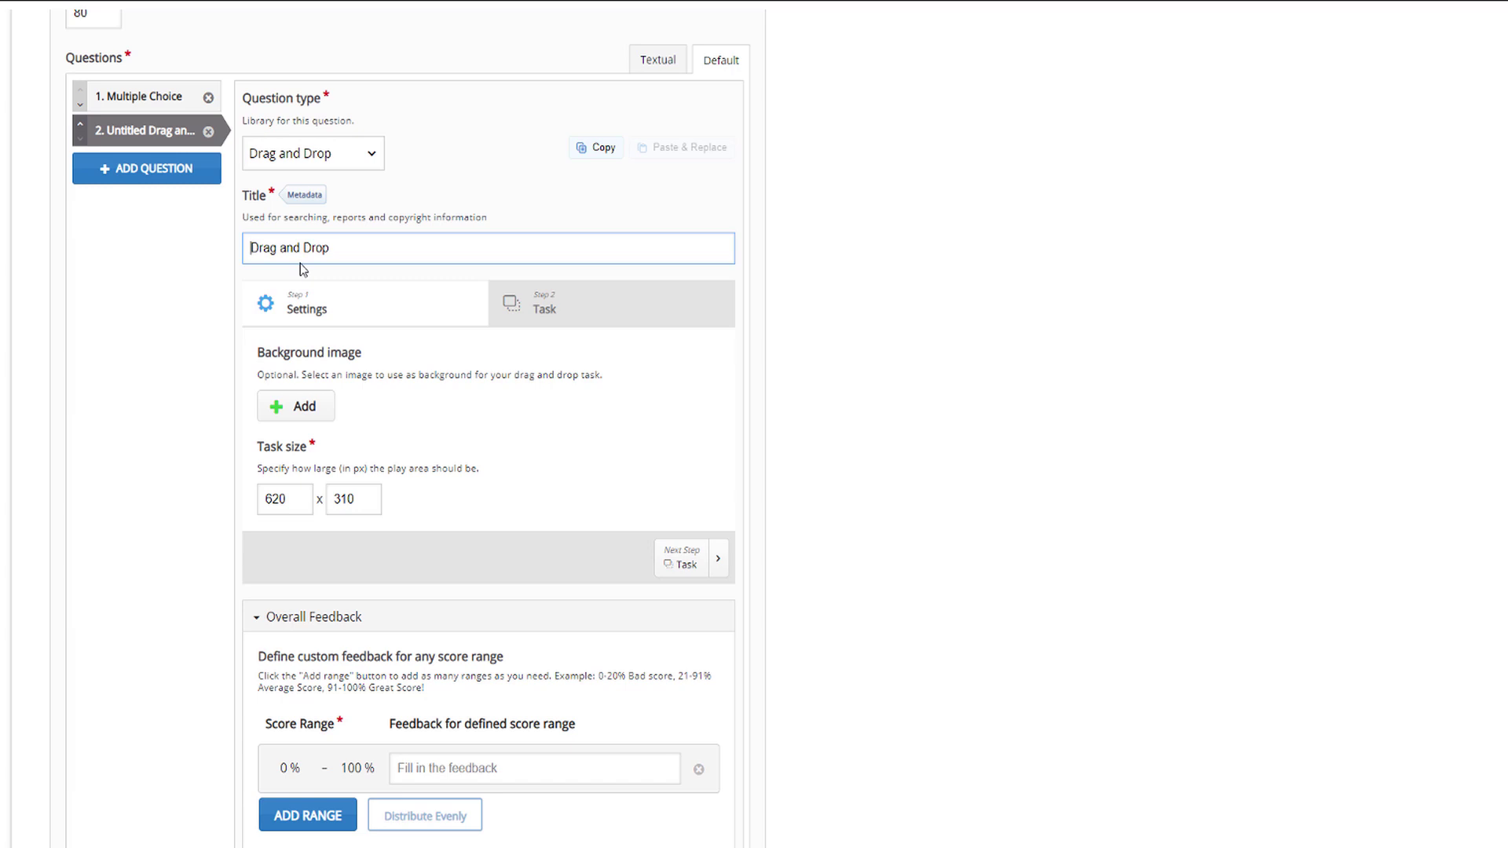
pyautogui.scroll(-1, 299, 287)
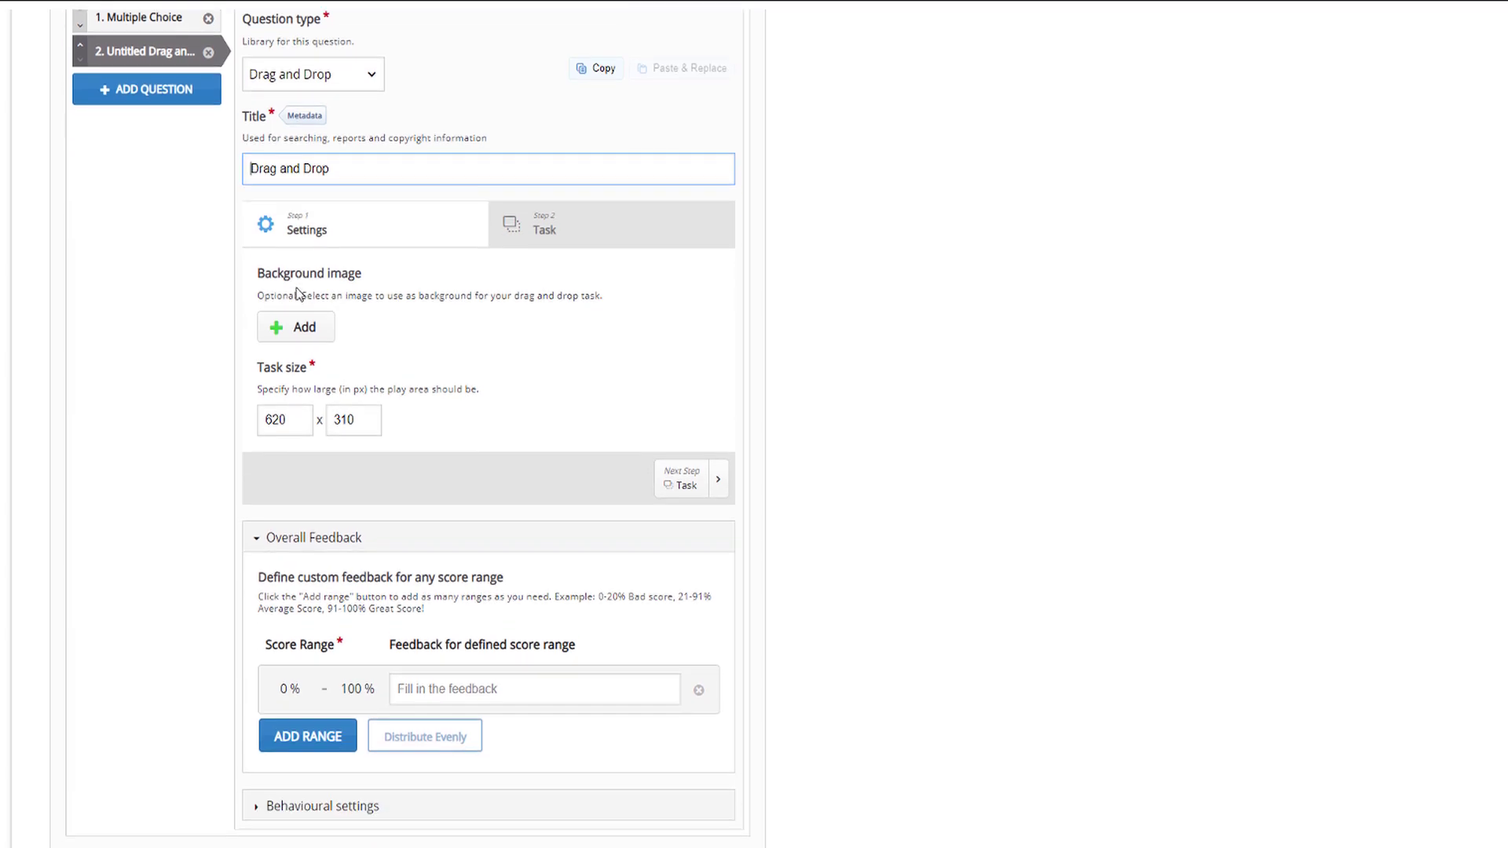
# - Upload the pinkberry picture as the Drag and Drop question's background image
pyautogui.click(305, 334)
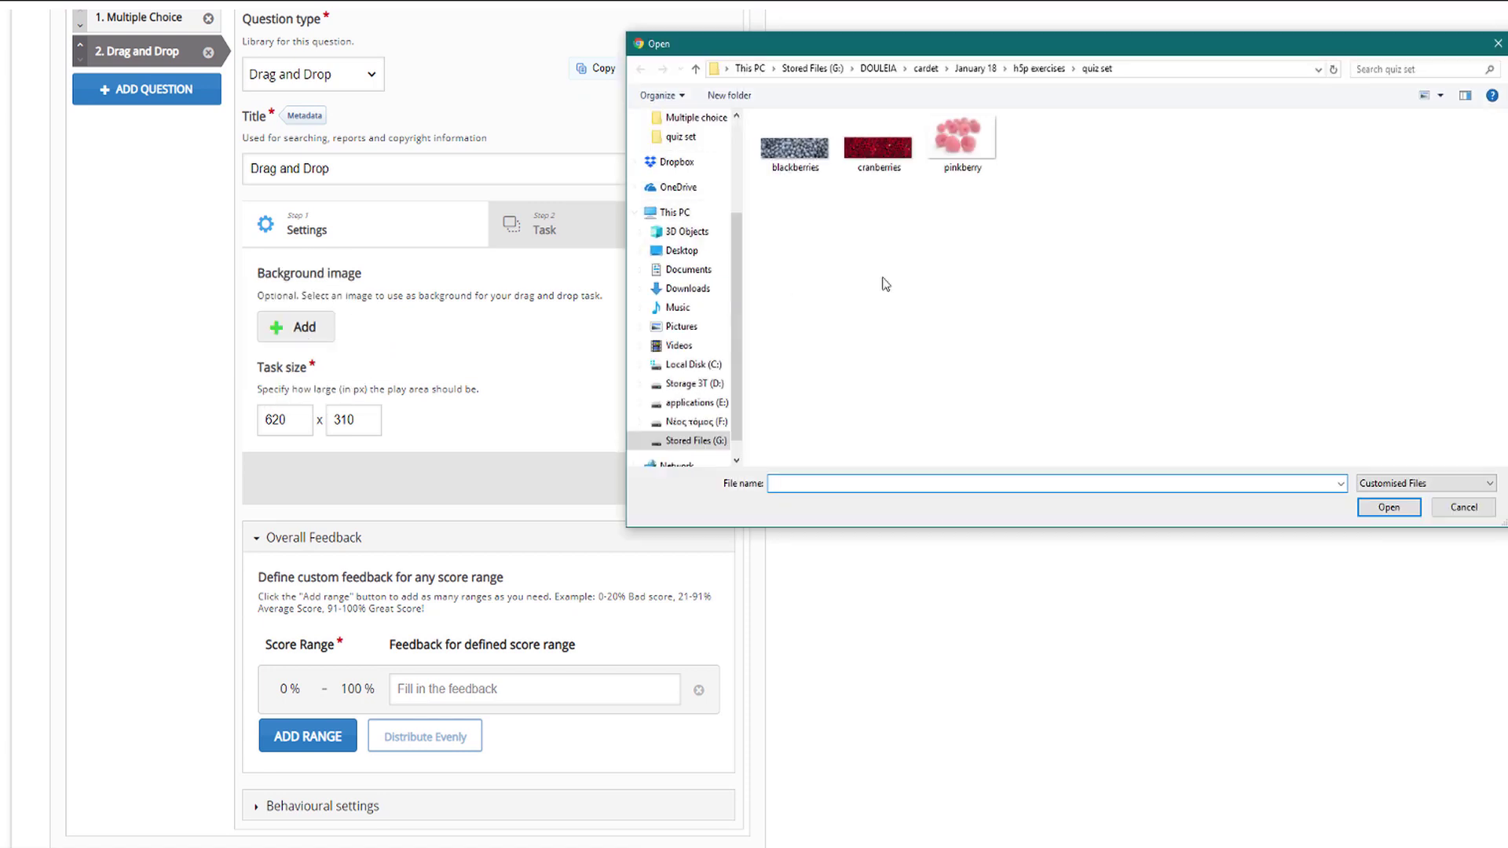
pyautogui.click(962, 145)
pyautogui.click(1389, 508)
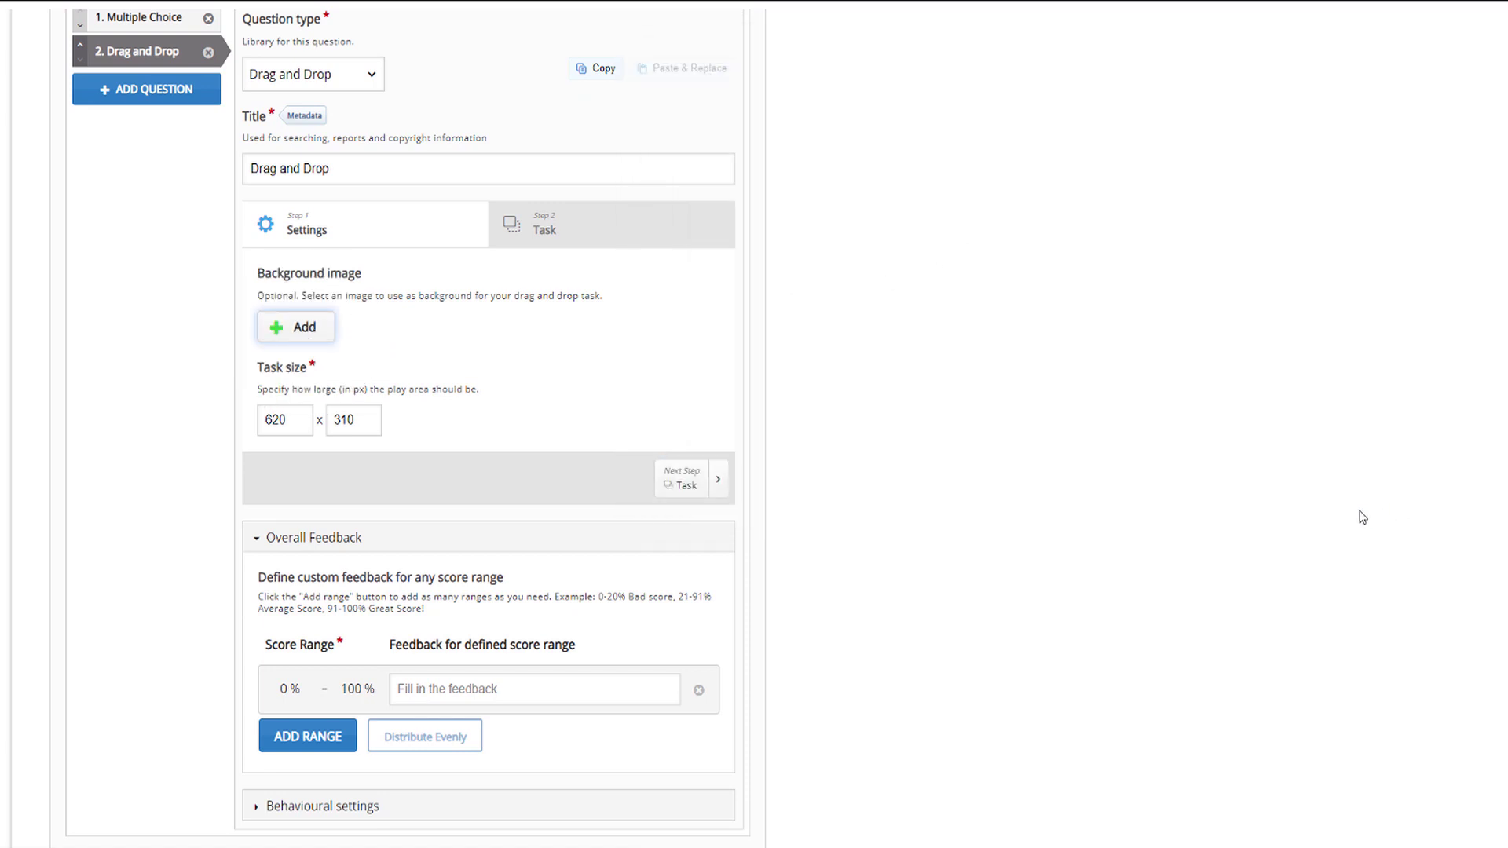
pyautogui.click(301, 328)
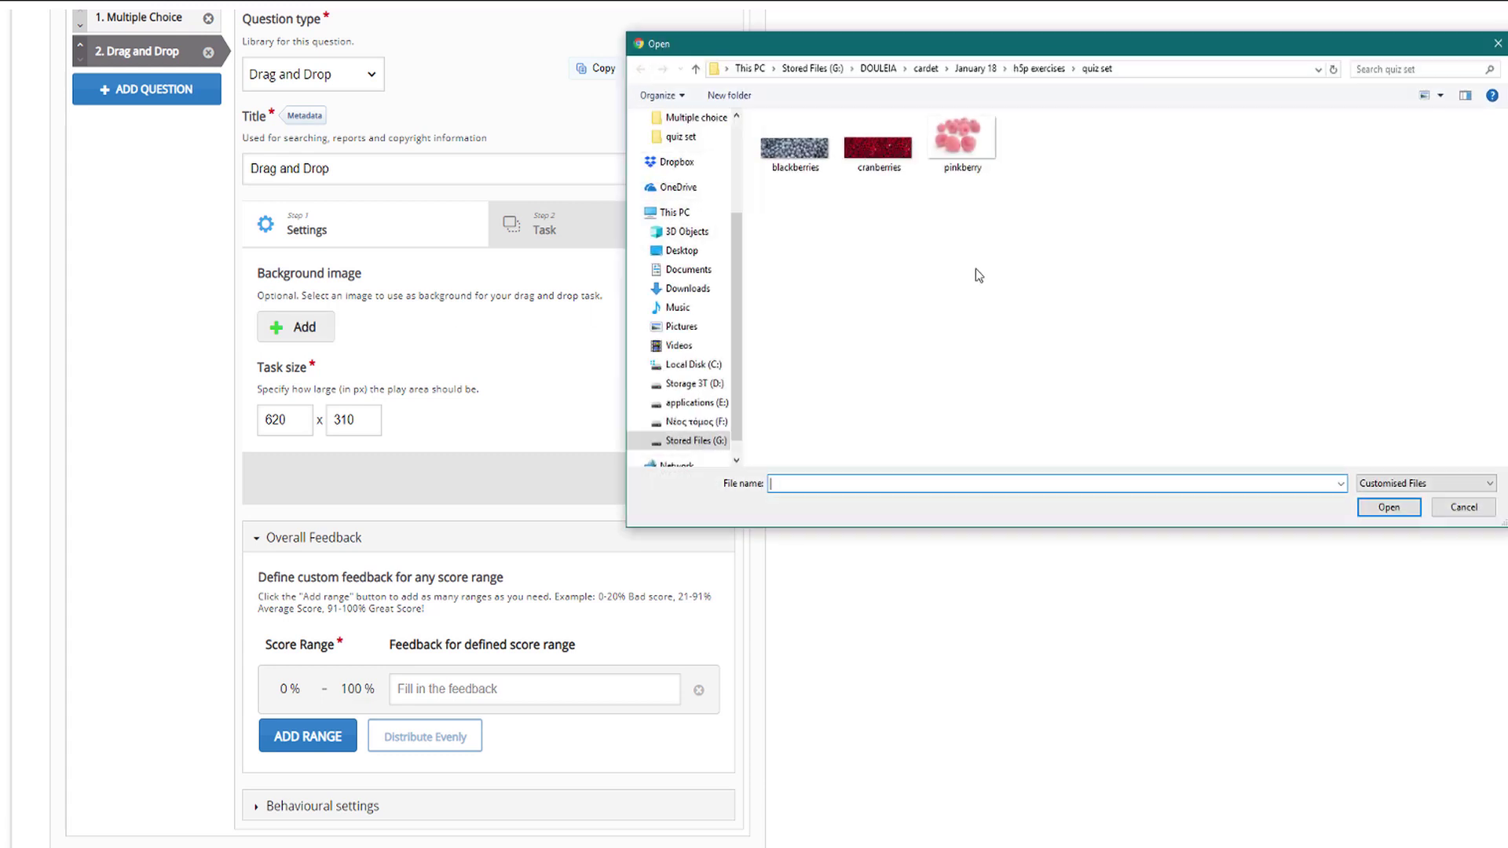
pyautogui.click(963, 146)
pyautogui.click(1388, 508)
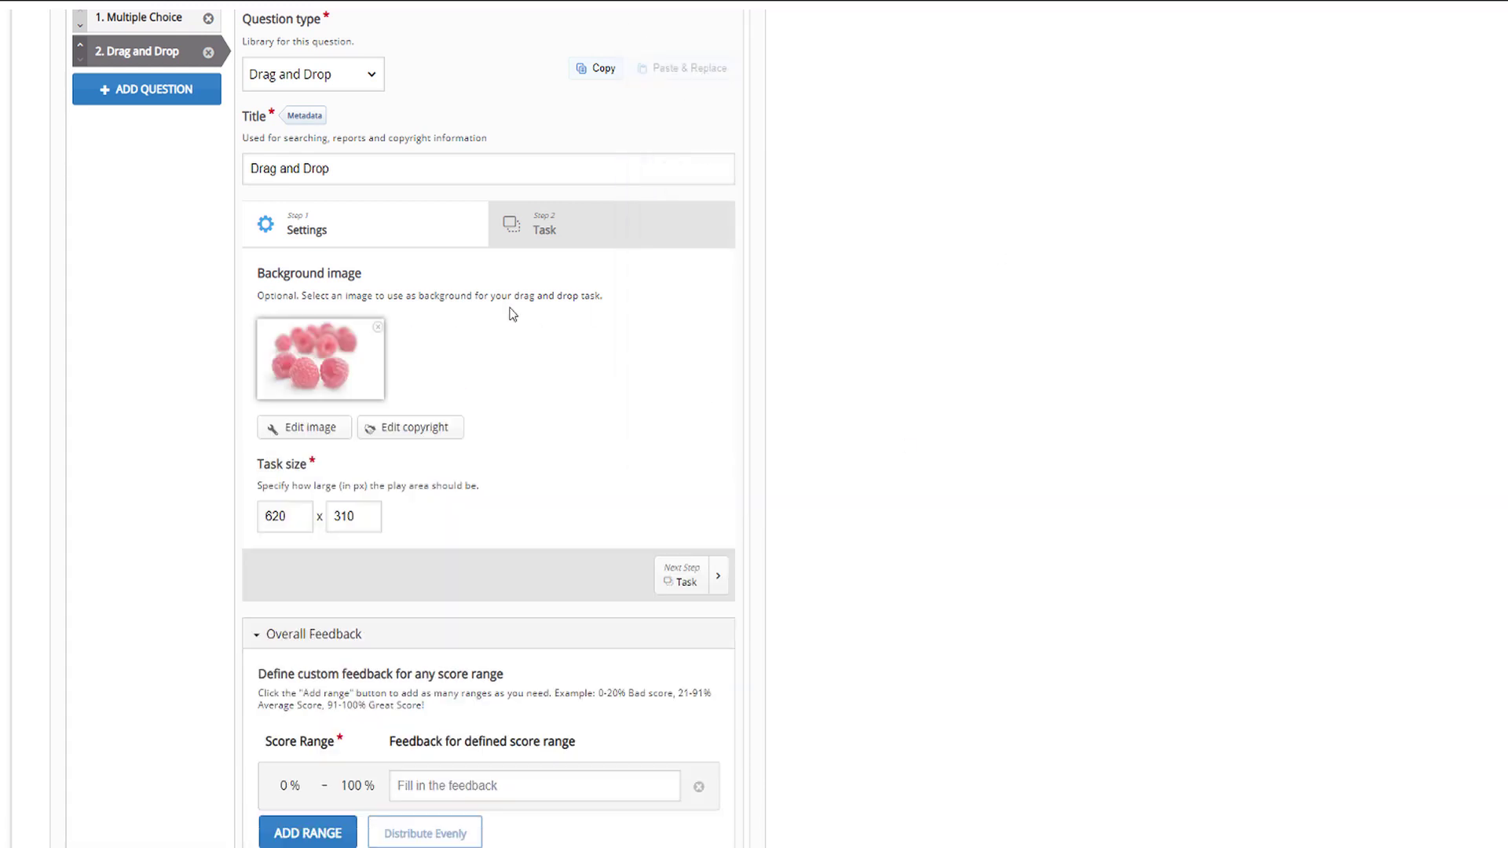
pyautogui.scroll(-1, 508, 360)
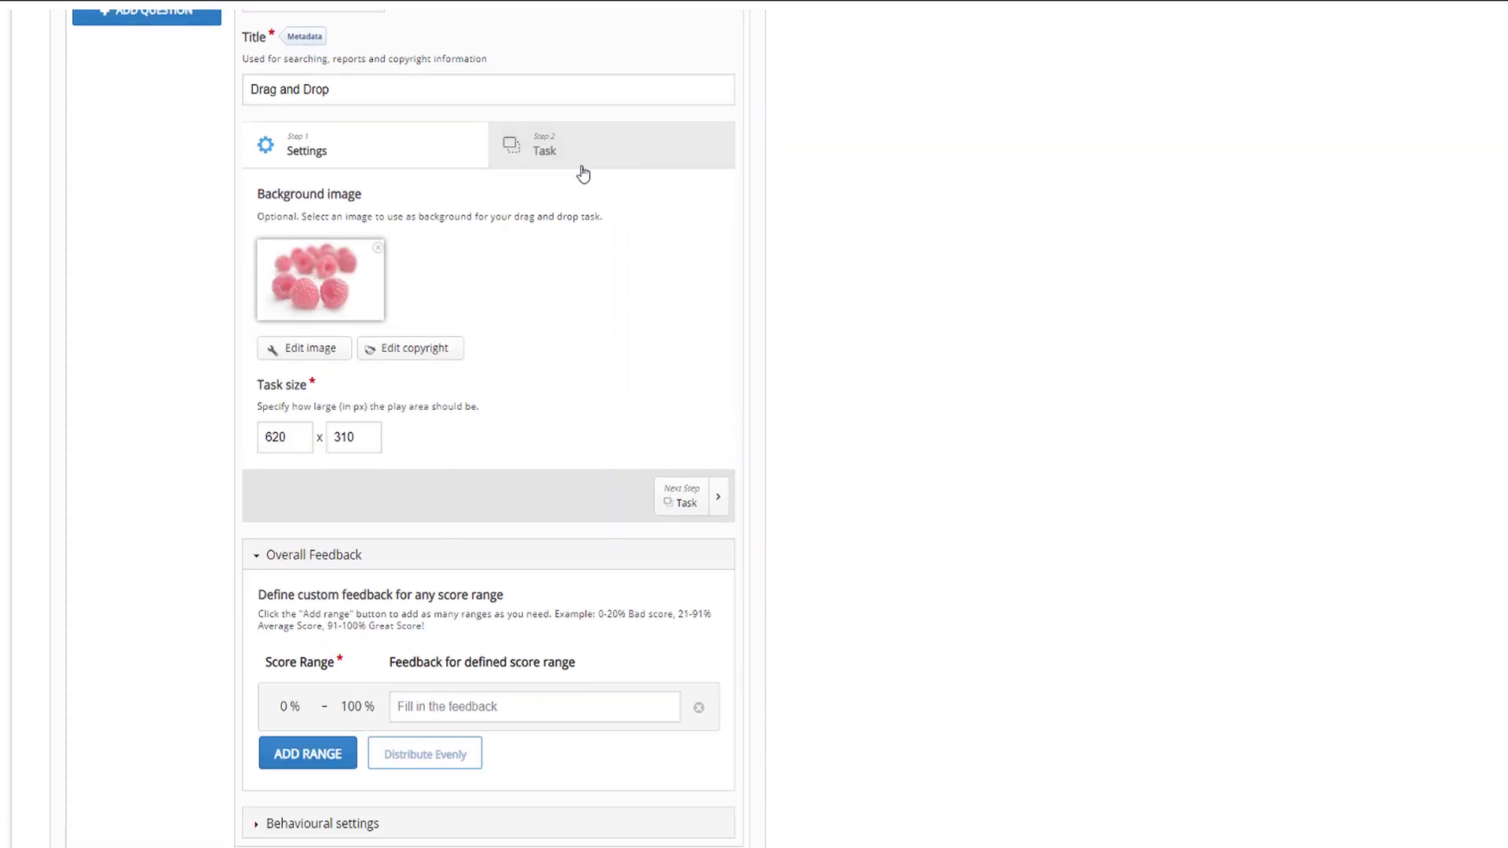
# - On the Task step, add a Cloudberry drop zone with visible label, opacity 50, and a one-element limit
pyautogui.click(541, 170)
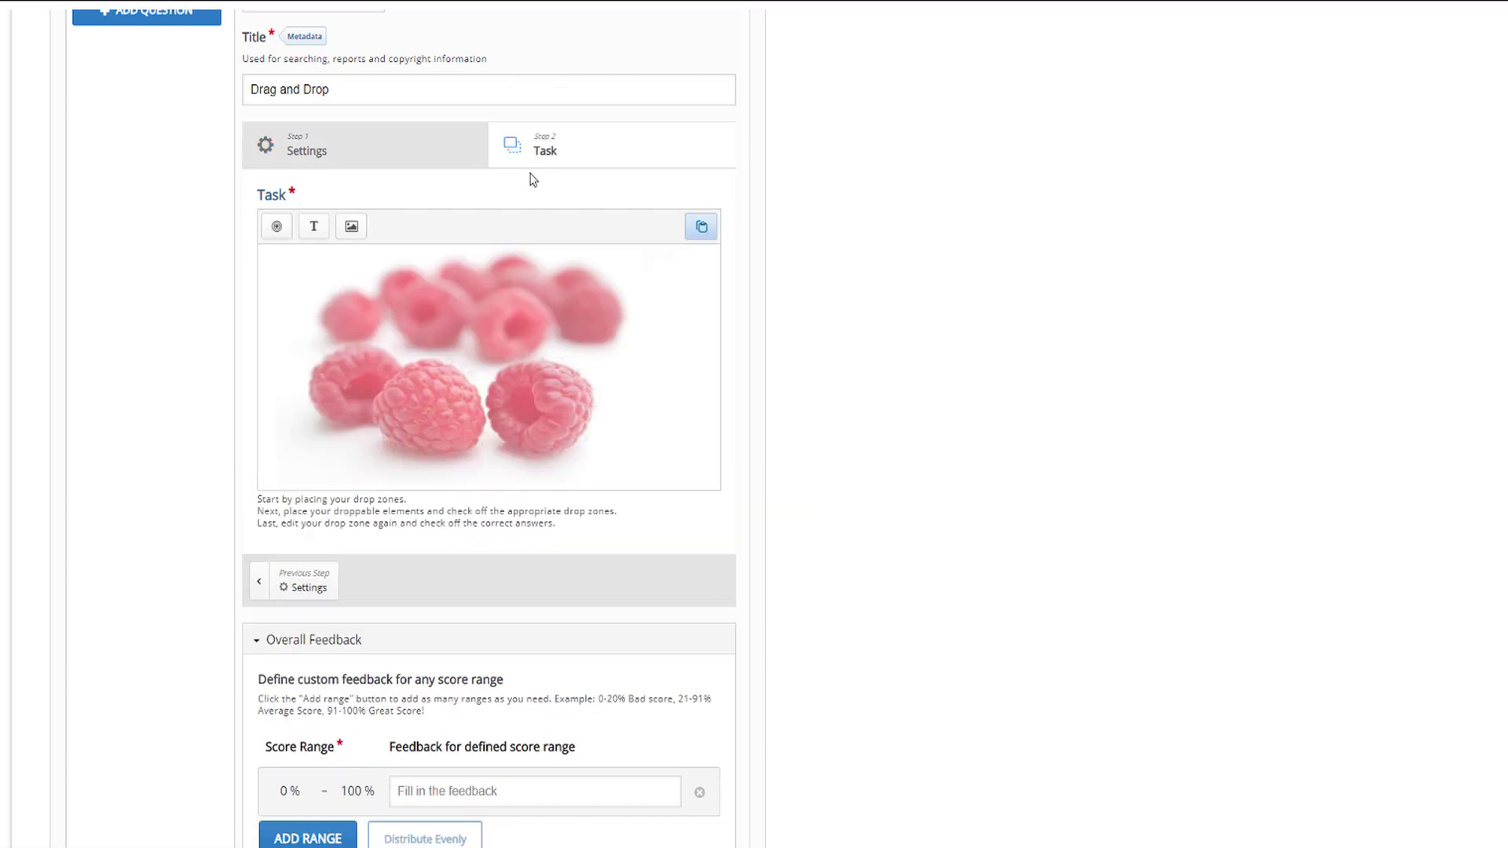
pyautogui.click(279, 223)
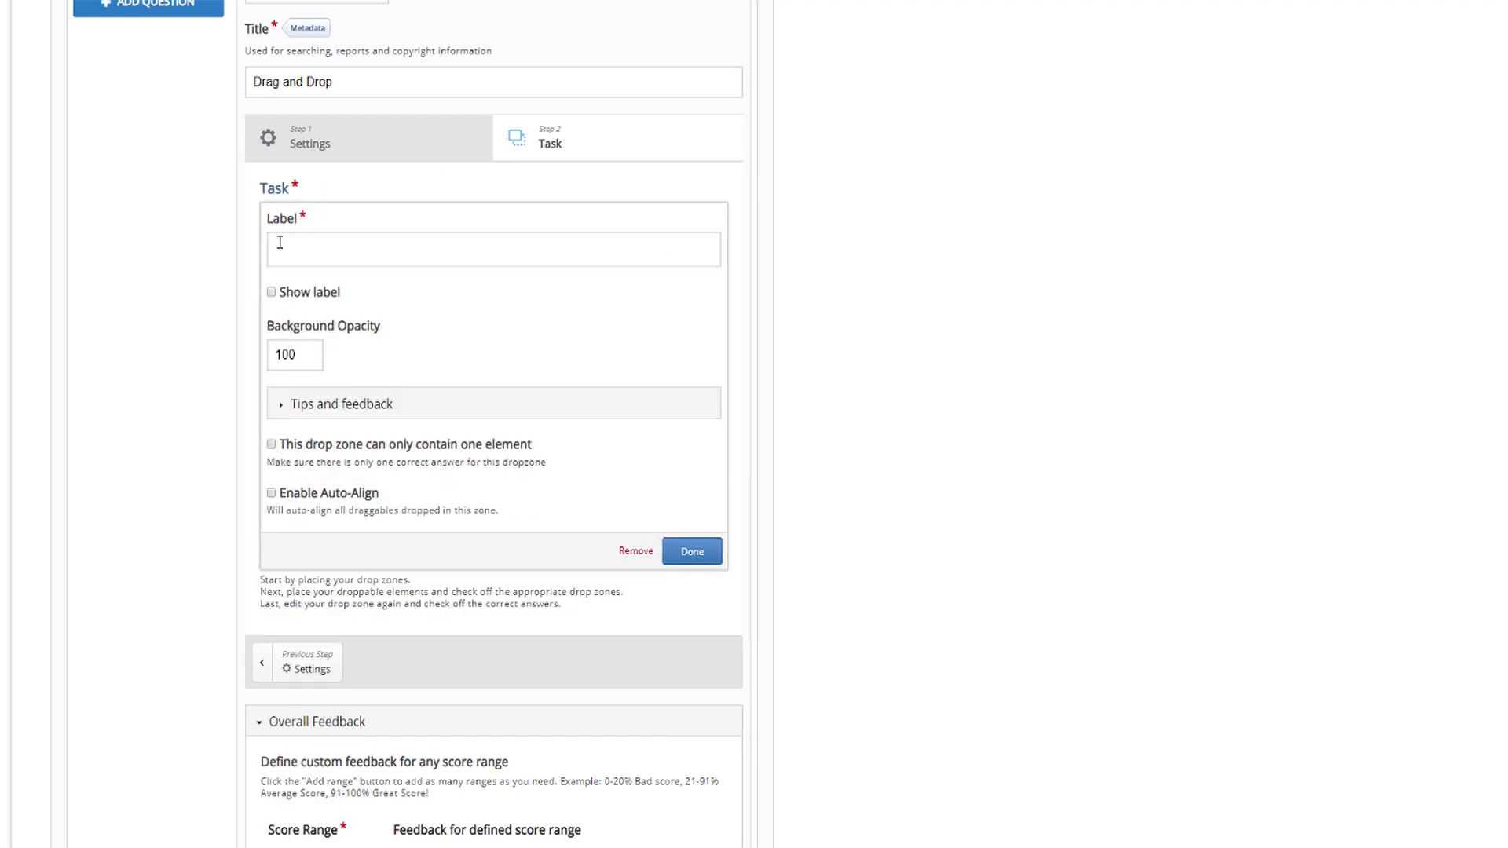
pyautogui.click(305, 260)
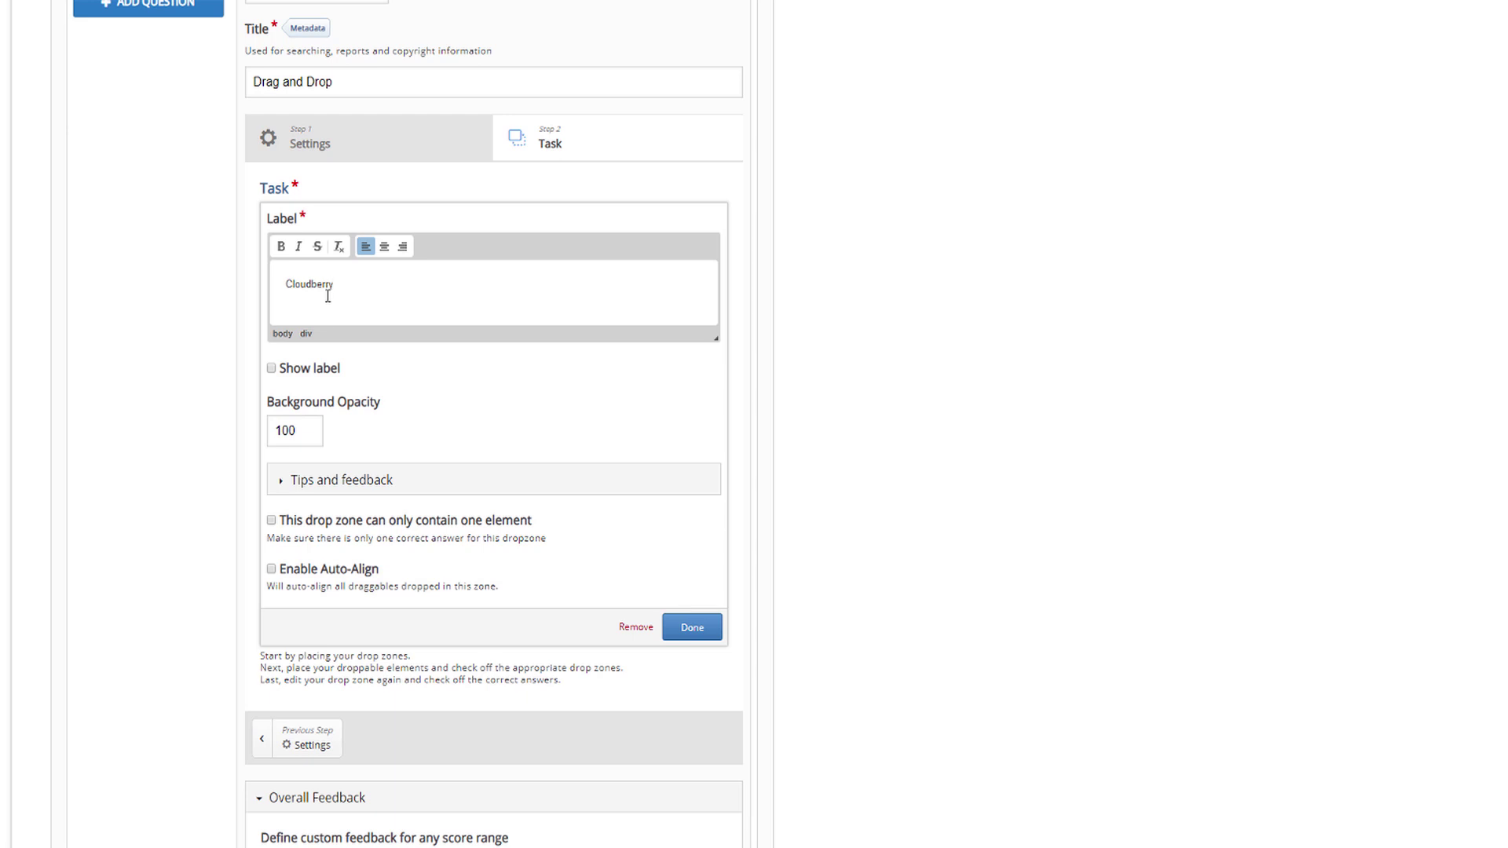
pyautogui.click(318, 369)
pyautogui.moveTo(303, 431); pyautogui.dragTo(261, 433)
pyautogui.write('50')
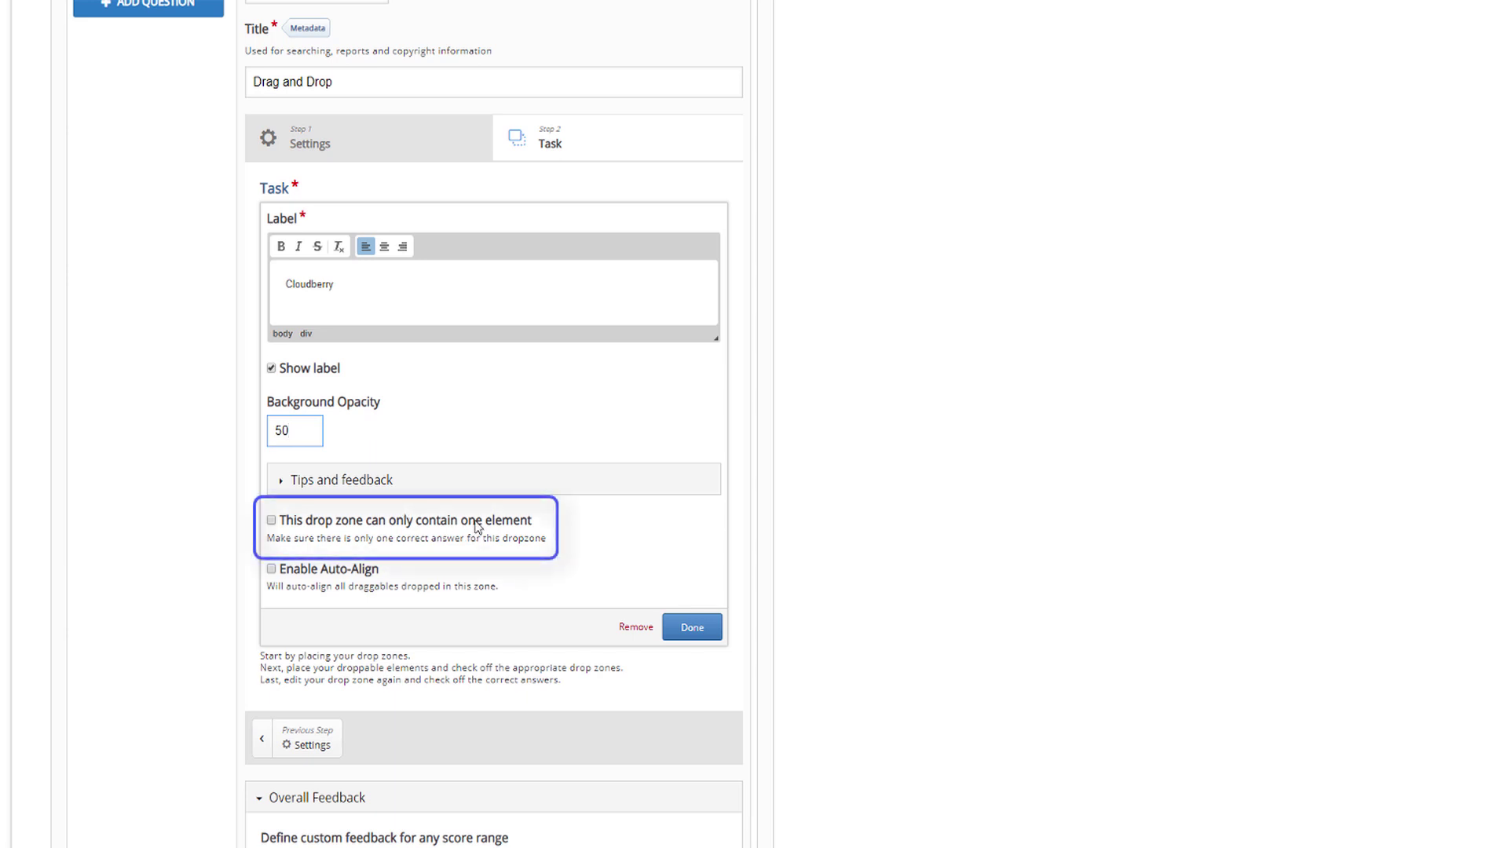
pyautogui.click(524, 534)
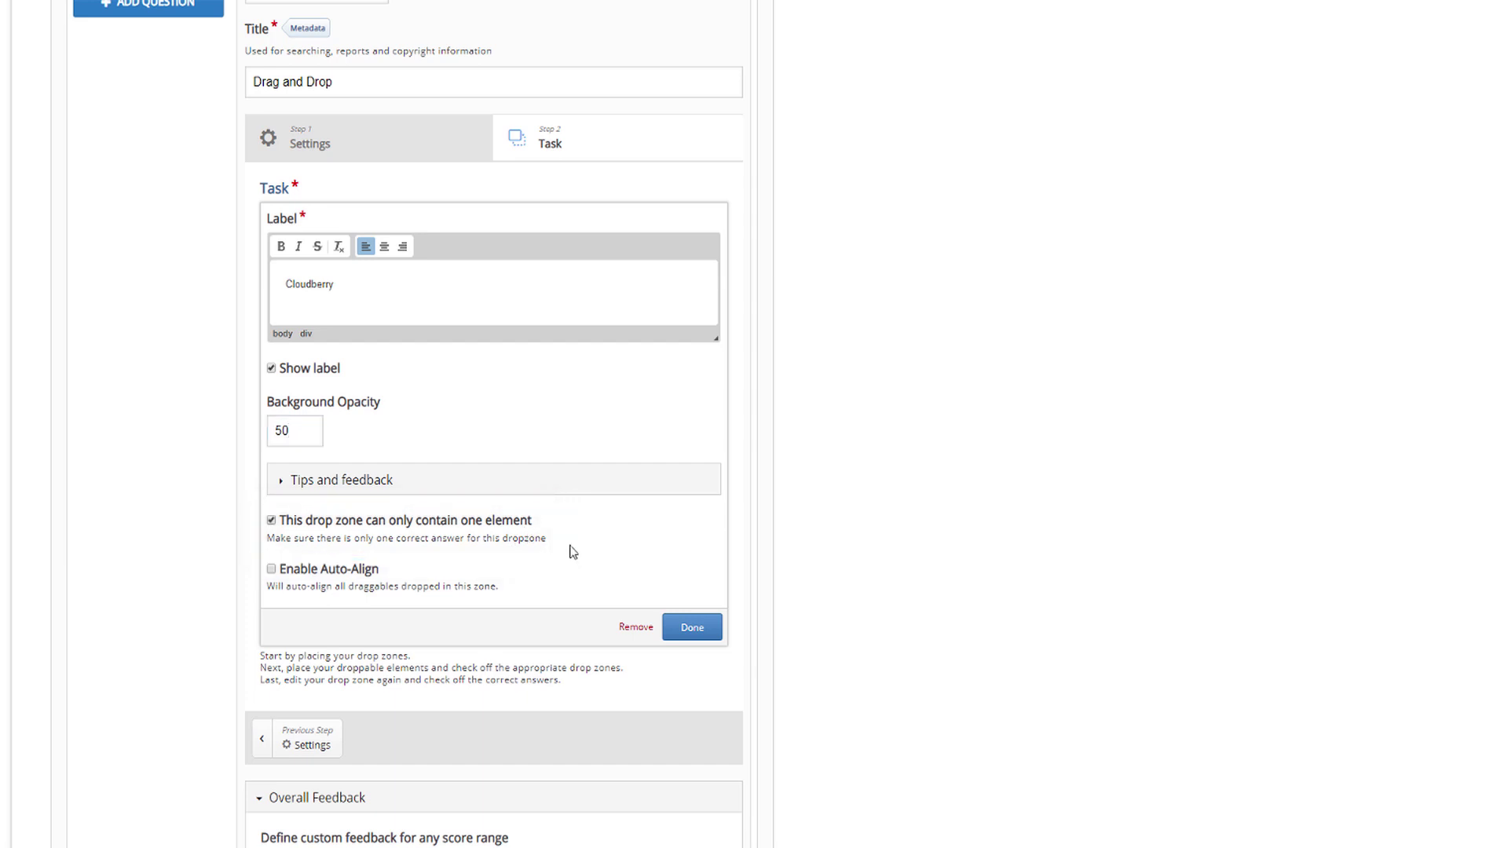
pyautogui.click(697, 628)
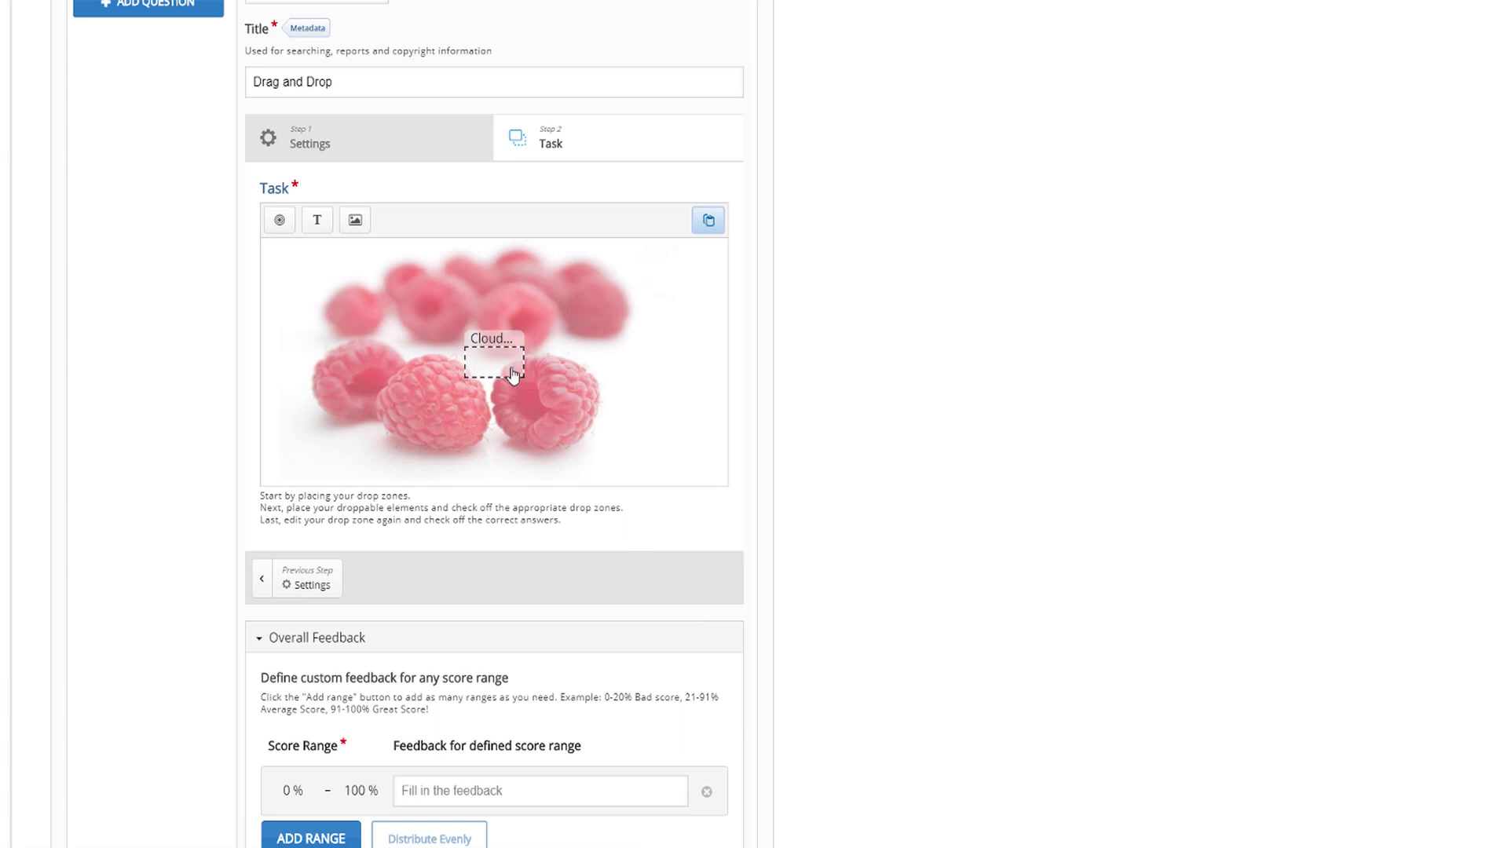
# - Move Cloudberry to the top-left and add a pasted copy beside it renamed Blueberry
pyautogui.moveTo(512, 373); pyautogui.dragTo(380, 323)
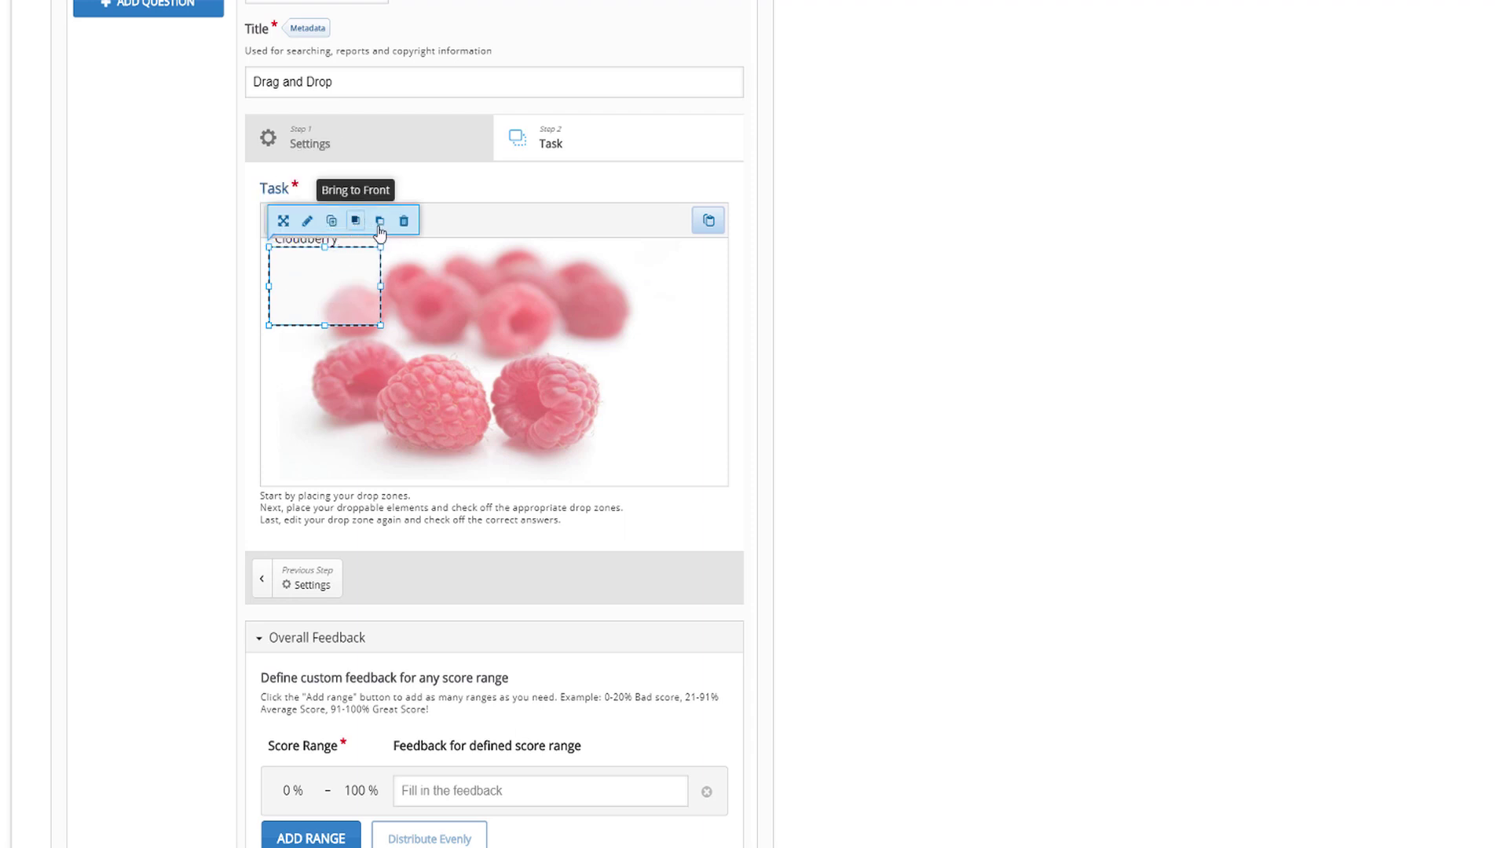
pyautogui.click(707, 223)
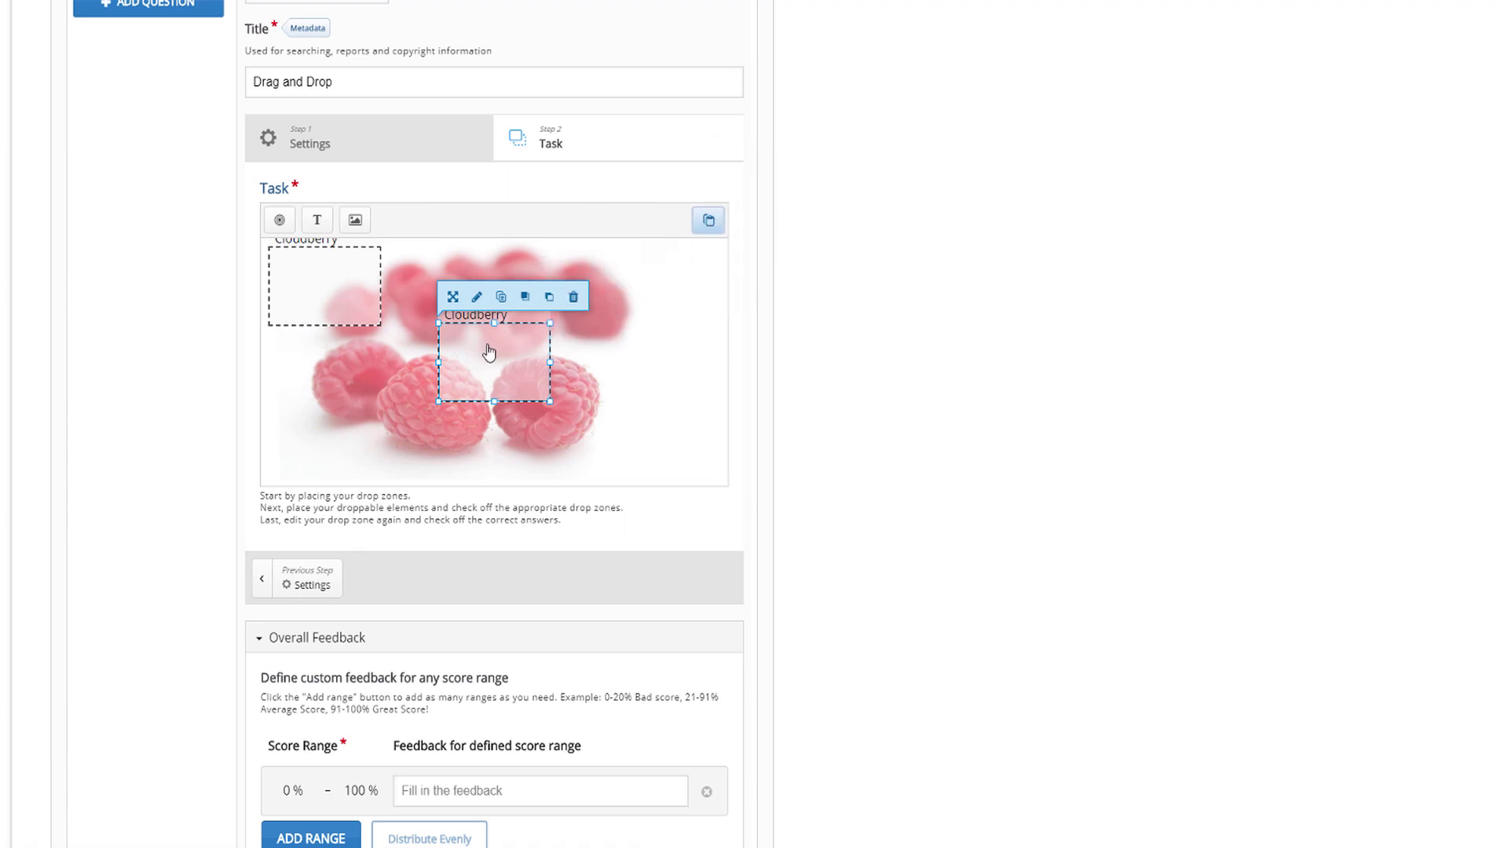
pyautogui.moveTo(488, 350); pyautogui.dragTo(451, 276)
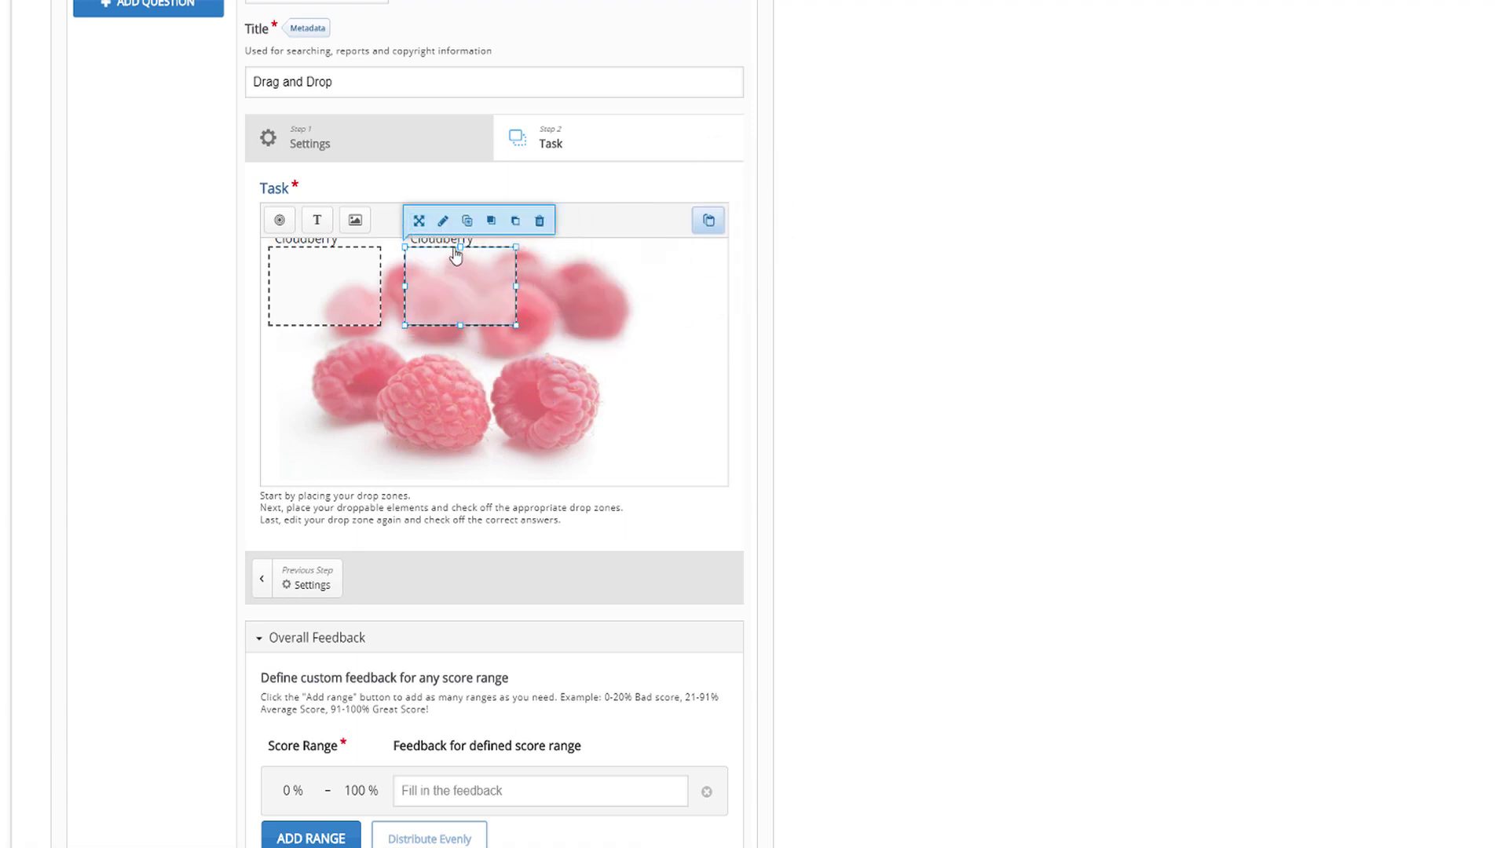
pyautogui.moveTo(351, 279); pyautogui.dragTo(431, 295)
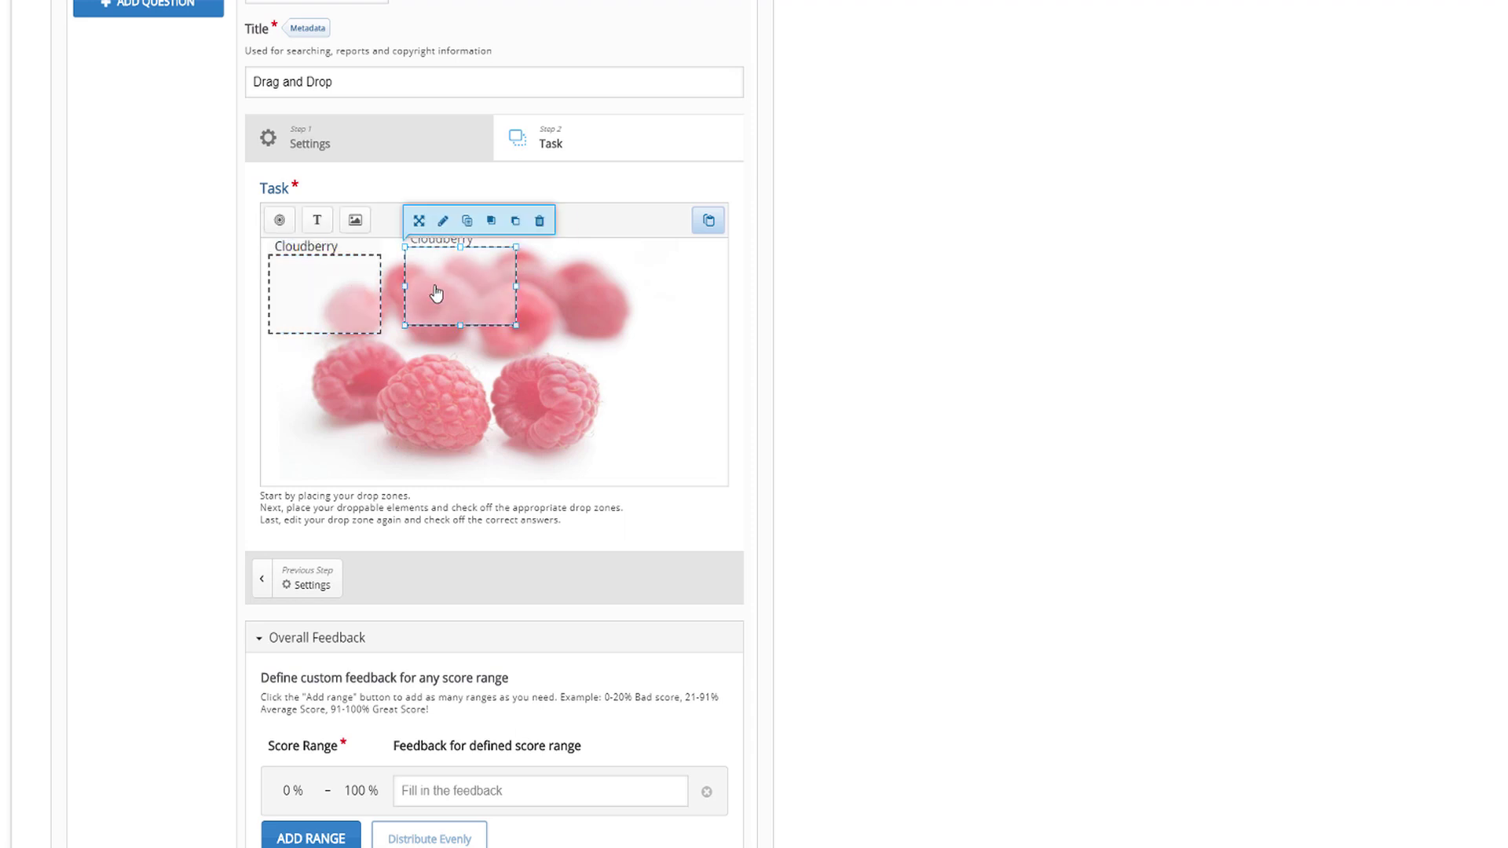
pyautogui.click(443, 231)
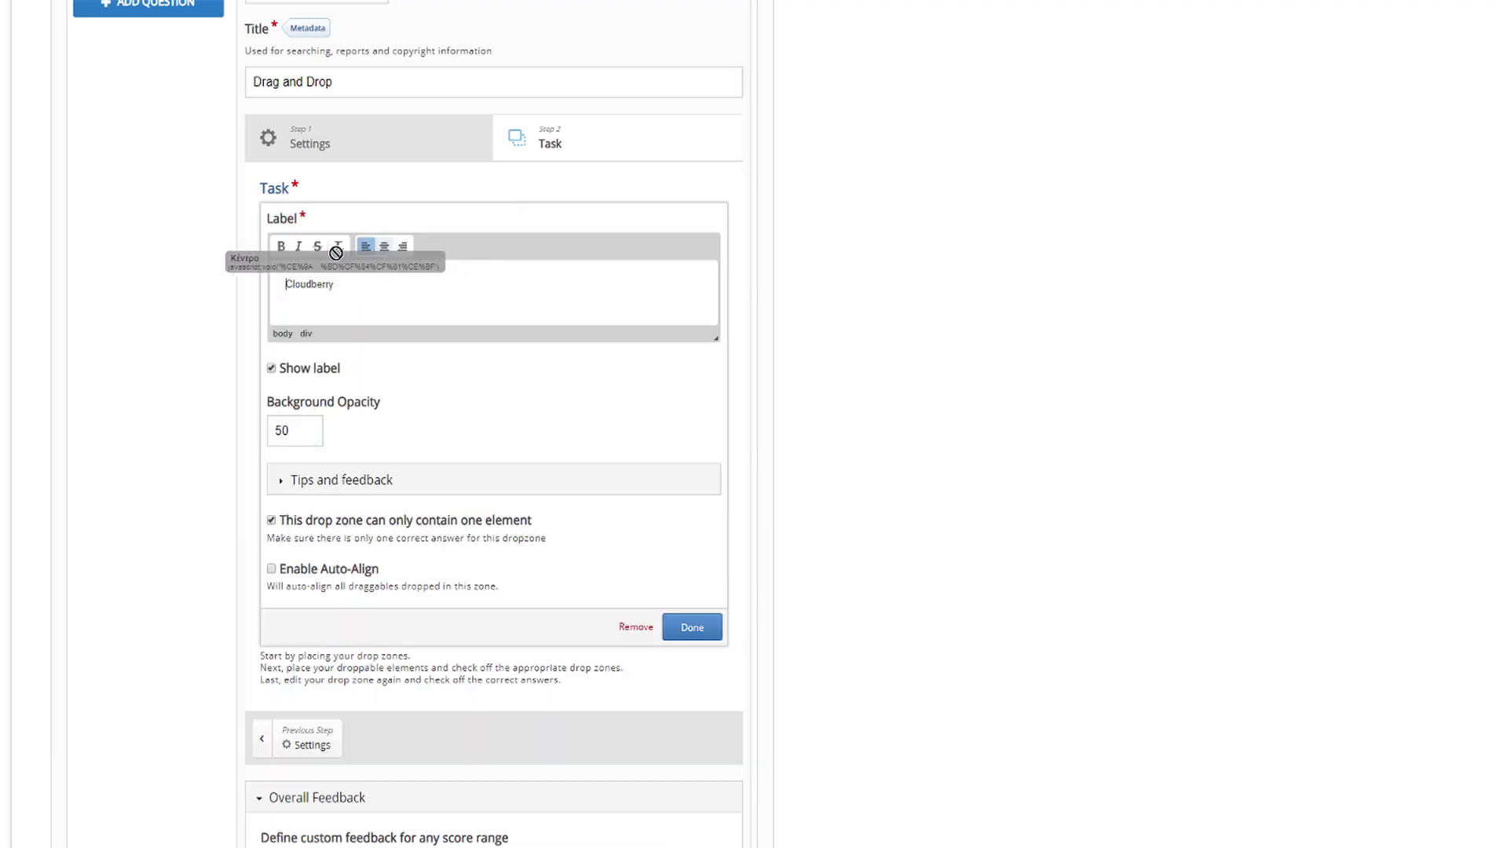
pyautogui.doubleClick(341, 284)
pyautogui.write('Blueberry')
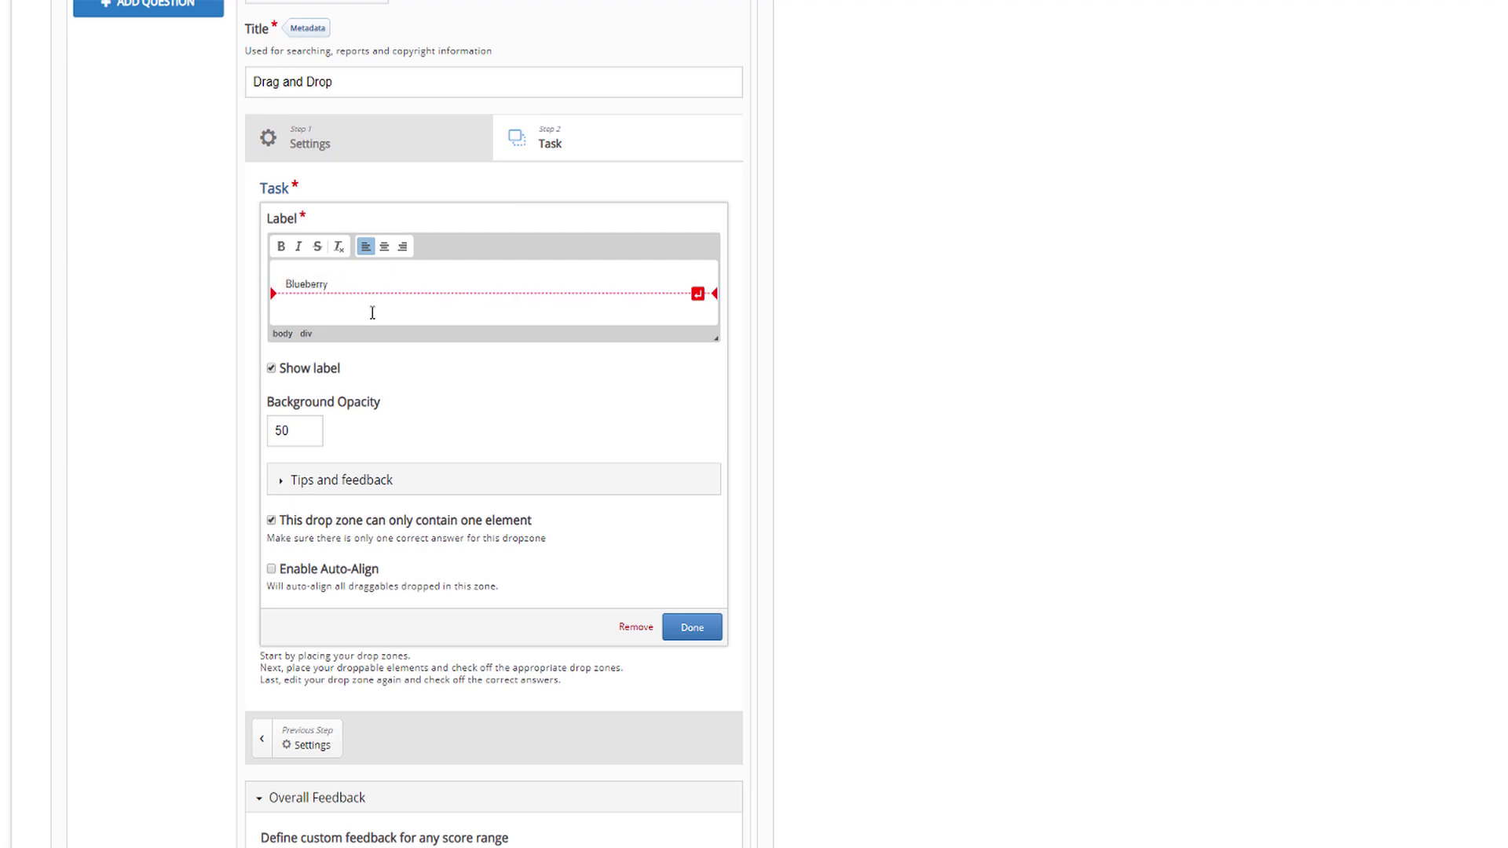
pyautogui.click(692, 628)
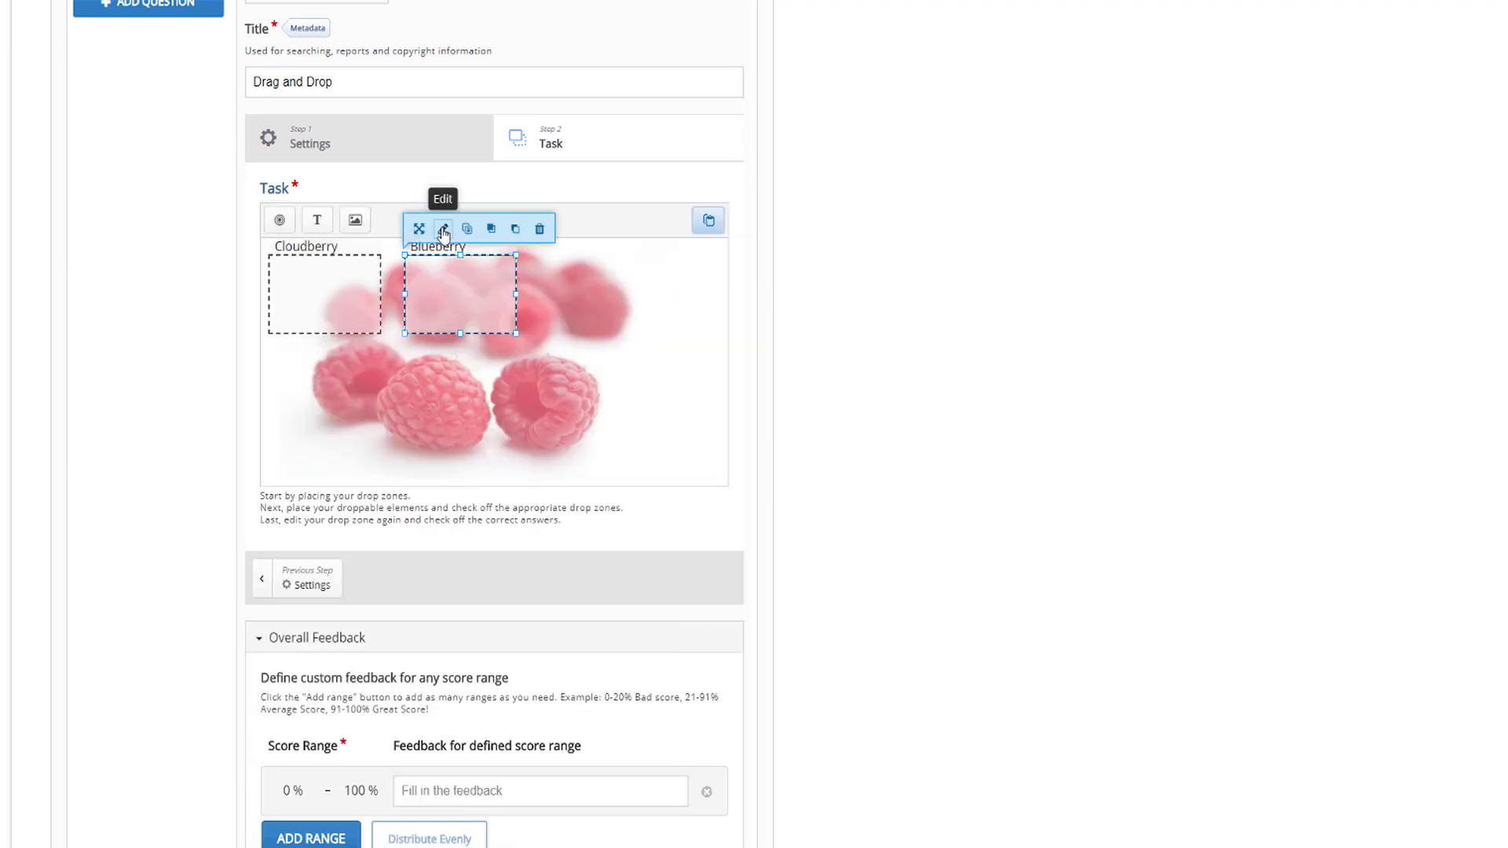
pyautogui.click(441, 229)
pyautogui.press('Escape')
# - Duplicate the Blueberry zone, place it at the top right and rename it Redcurrant
pyautogui.click(431, 233)
pyautogui.click(464, 225)
pyautogui.click(709, 220)
pyautogui.moveTo(527, 326); pyautogui.dragTo(597, 295)
pyautogui.click(619, 296)
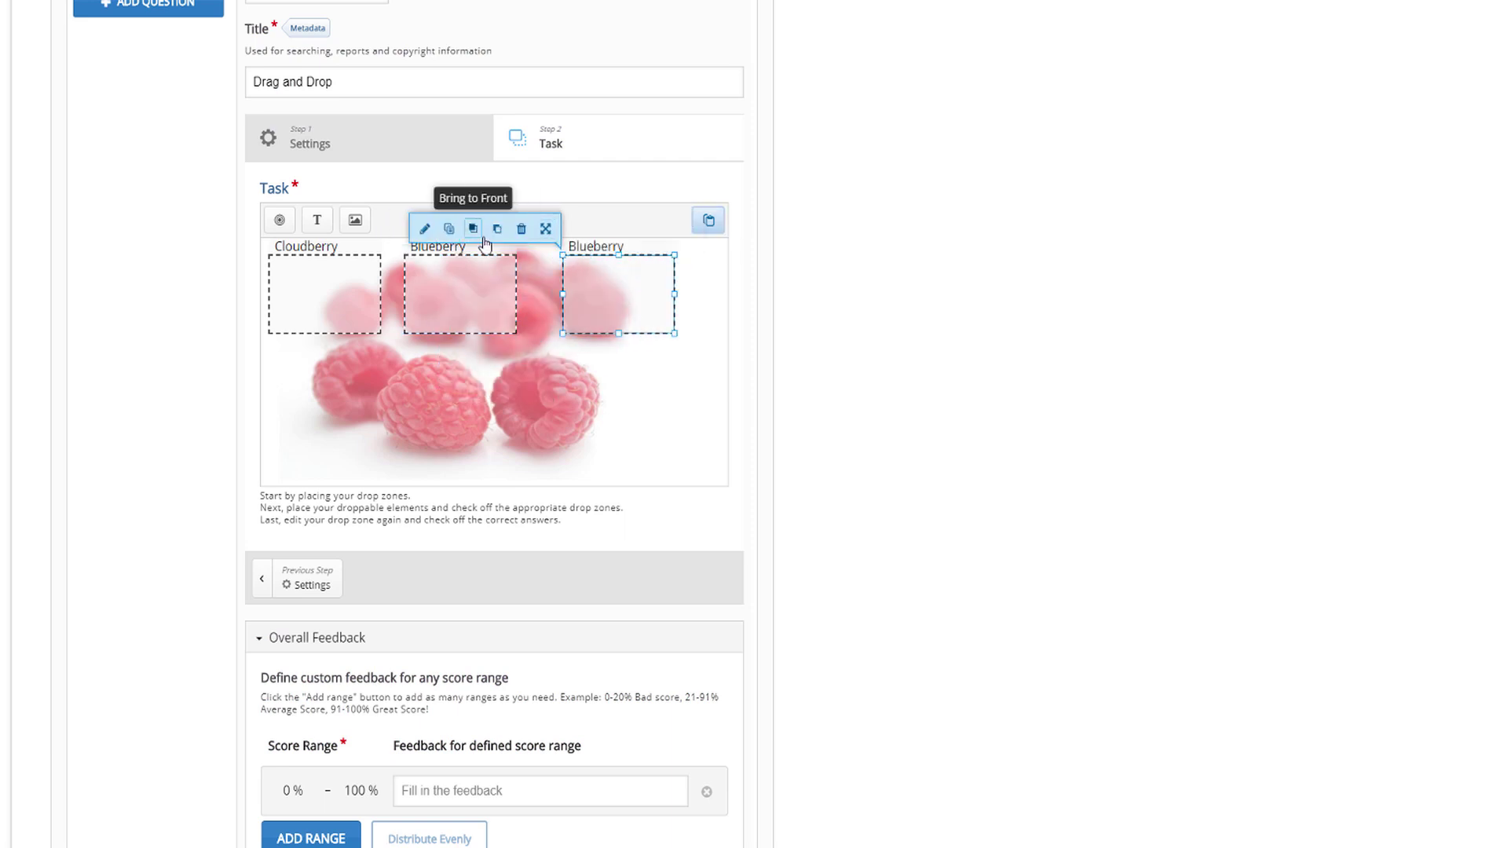
pyautogui.click(425, 227)
pyautogui.hotkey('ctrl', 'a')
pyautogui.write('Redcurrant')
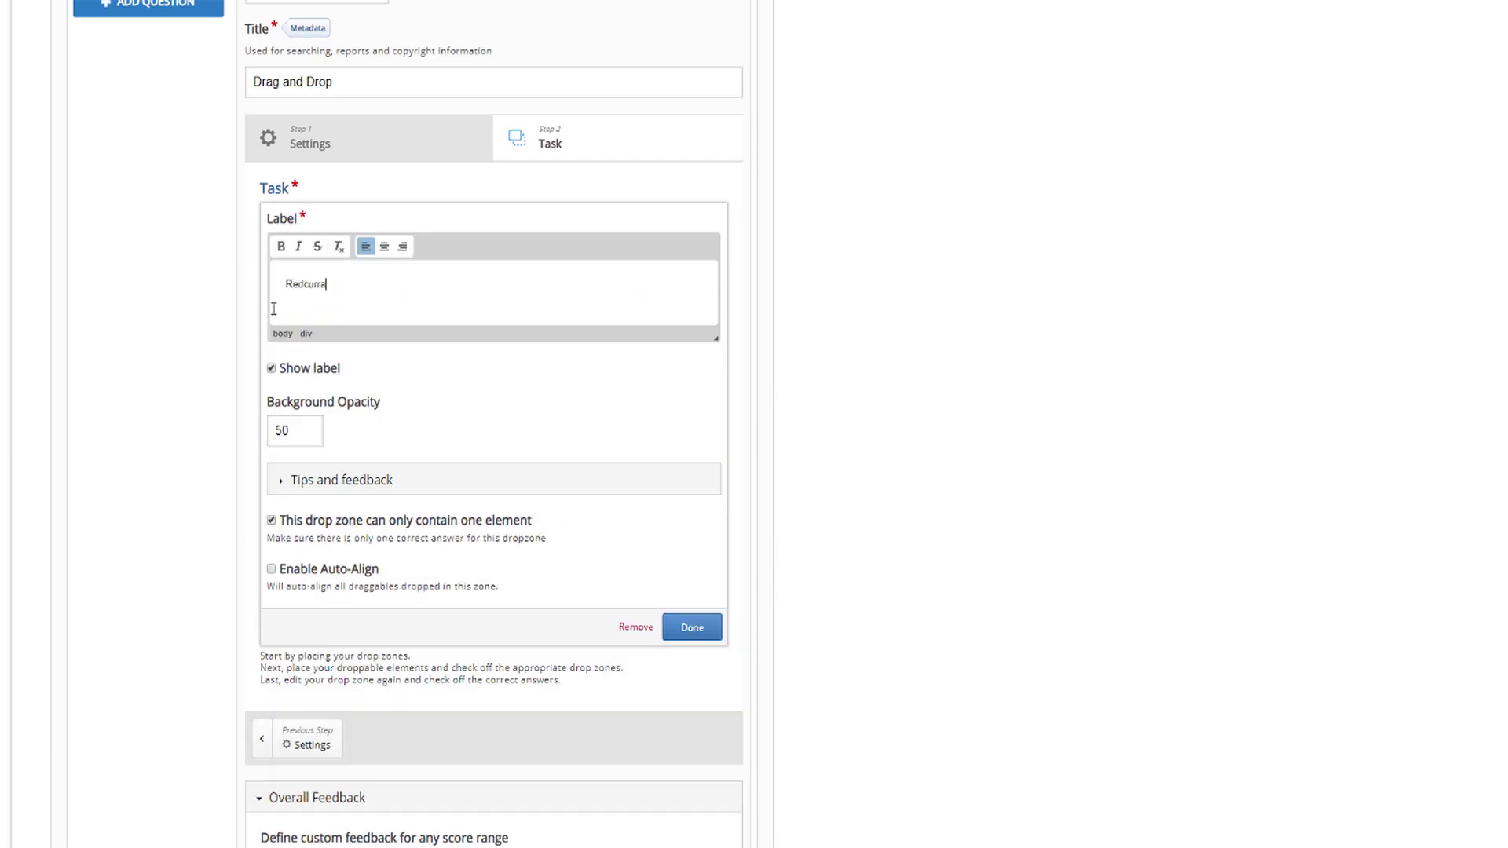
pyautogui.click(695, 628)
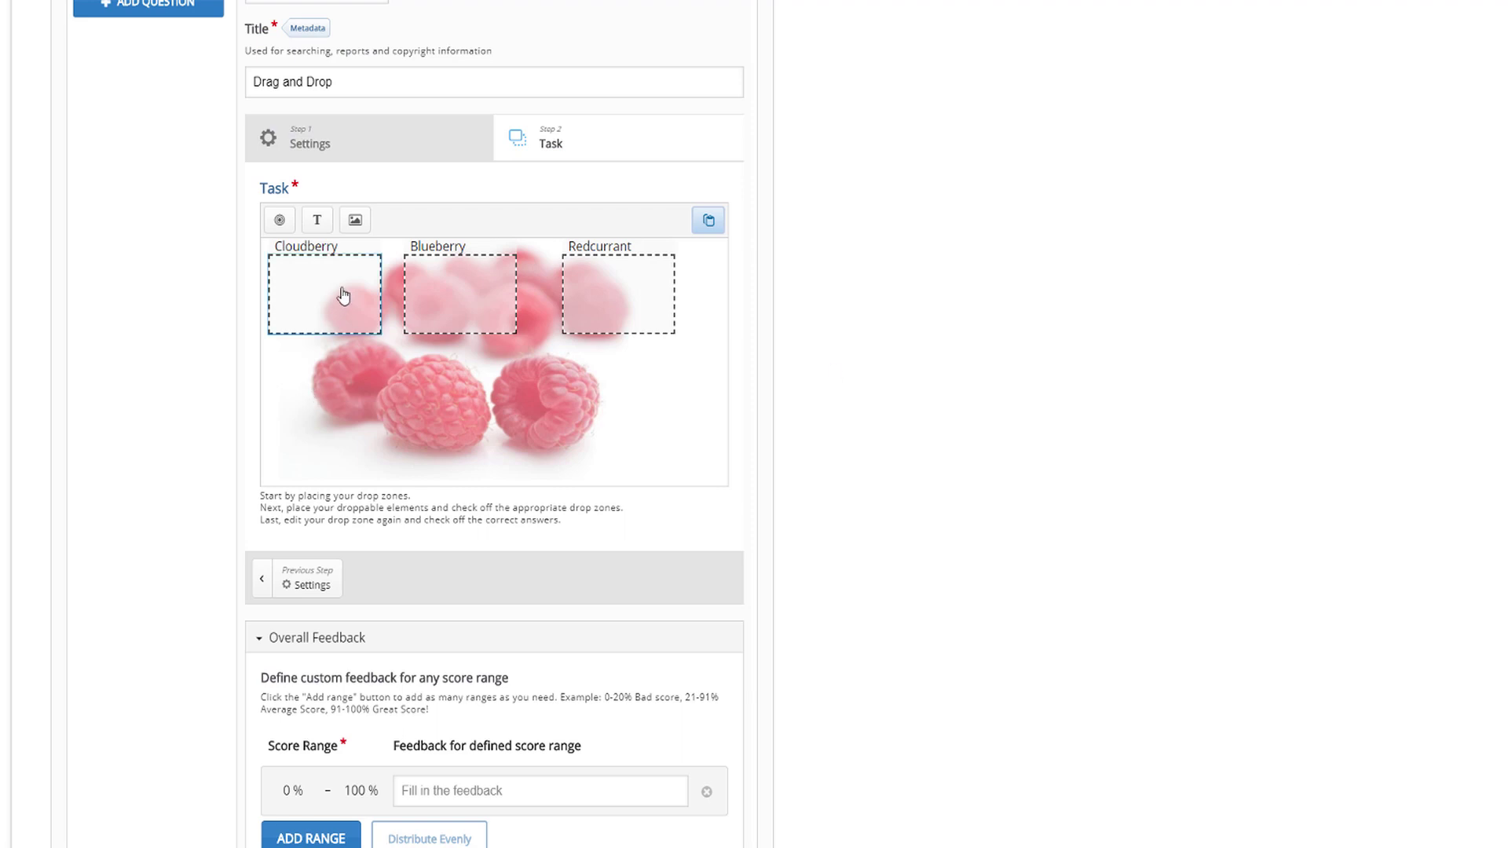
# - Add the blueberry image with alt text, hover text 'pick me', all drop zones, placed lower-left
pyautogui.click(355, 236)
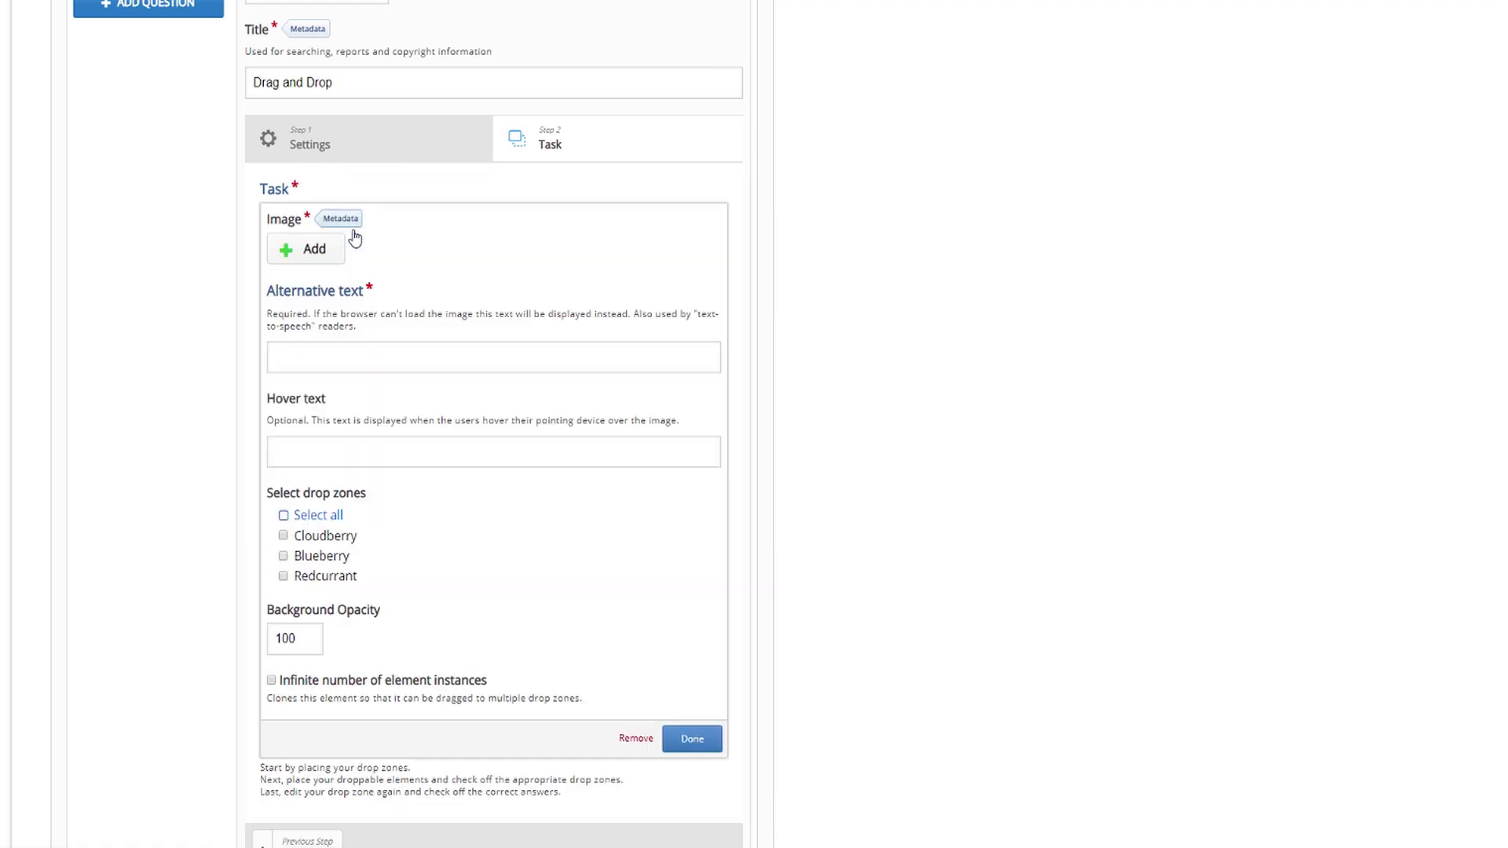
pyautogui.click(322, 252)
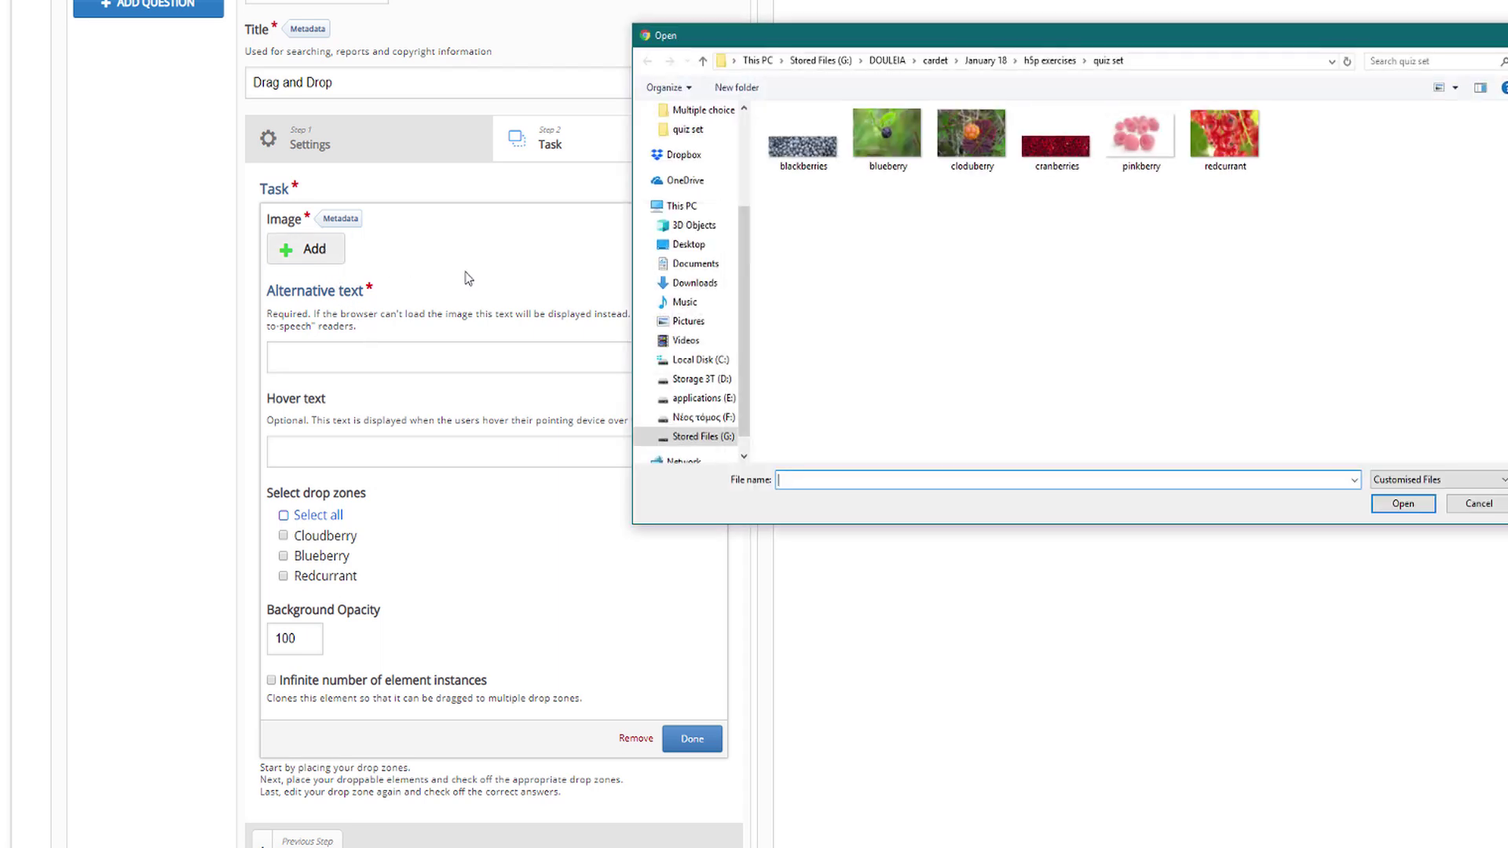
pyautogui.click(892, 145)
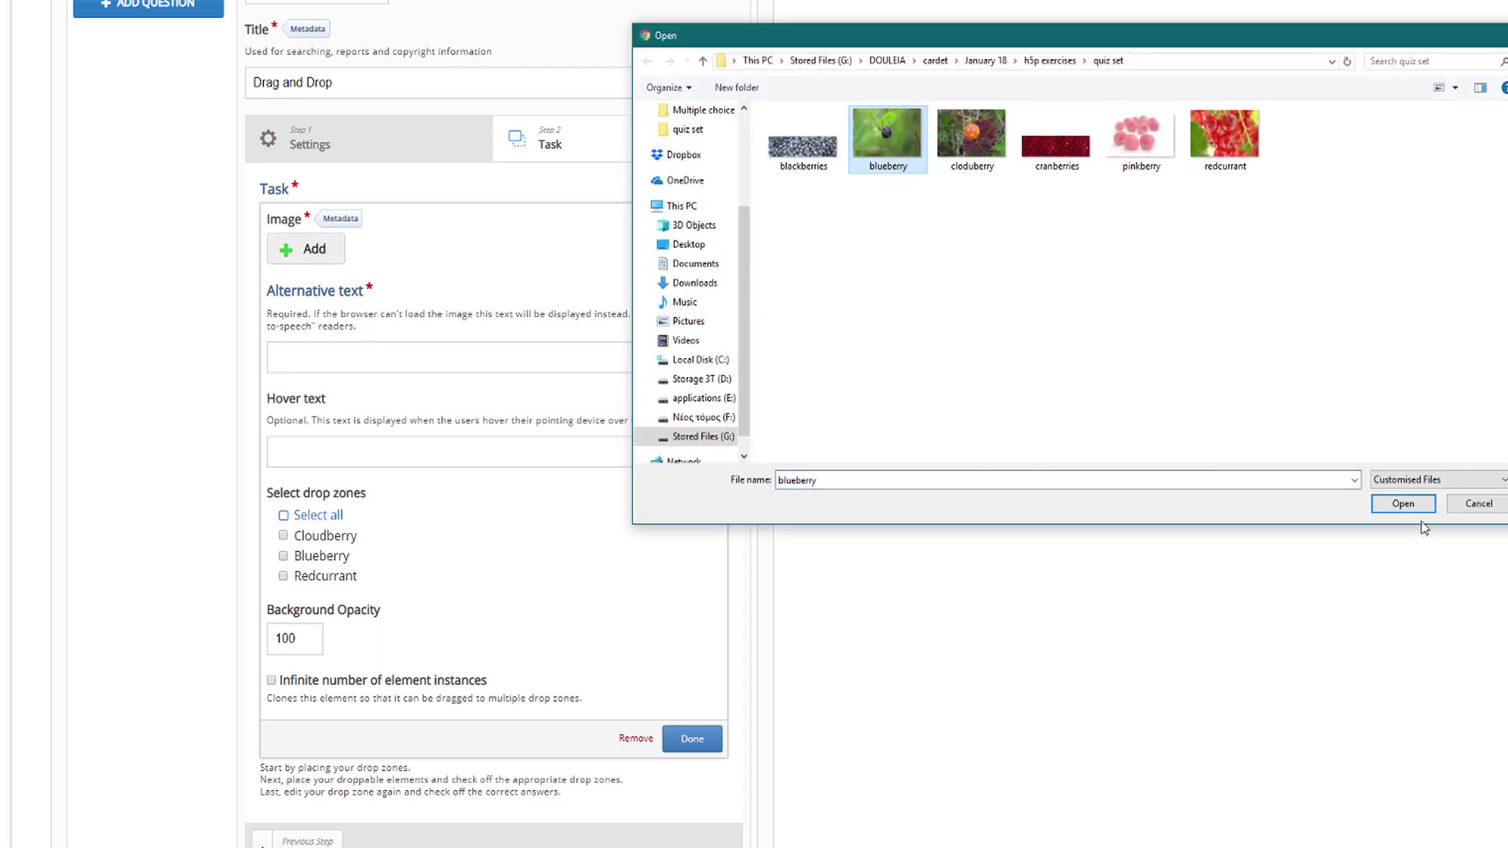
pyautogui.click(1403, 504)
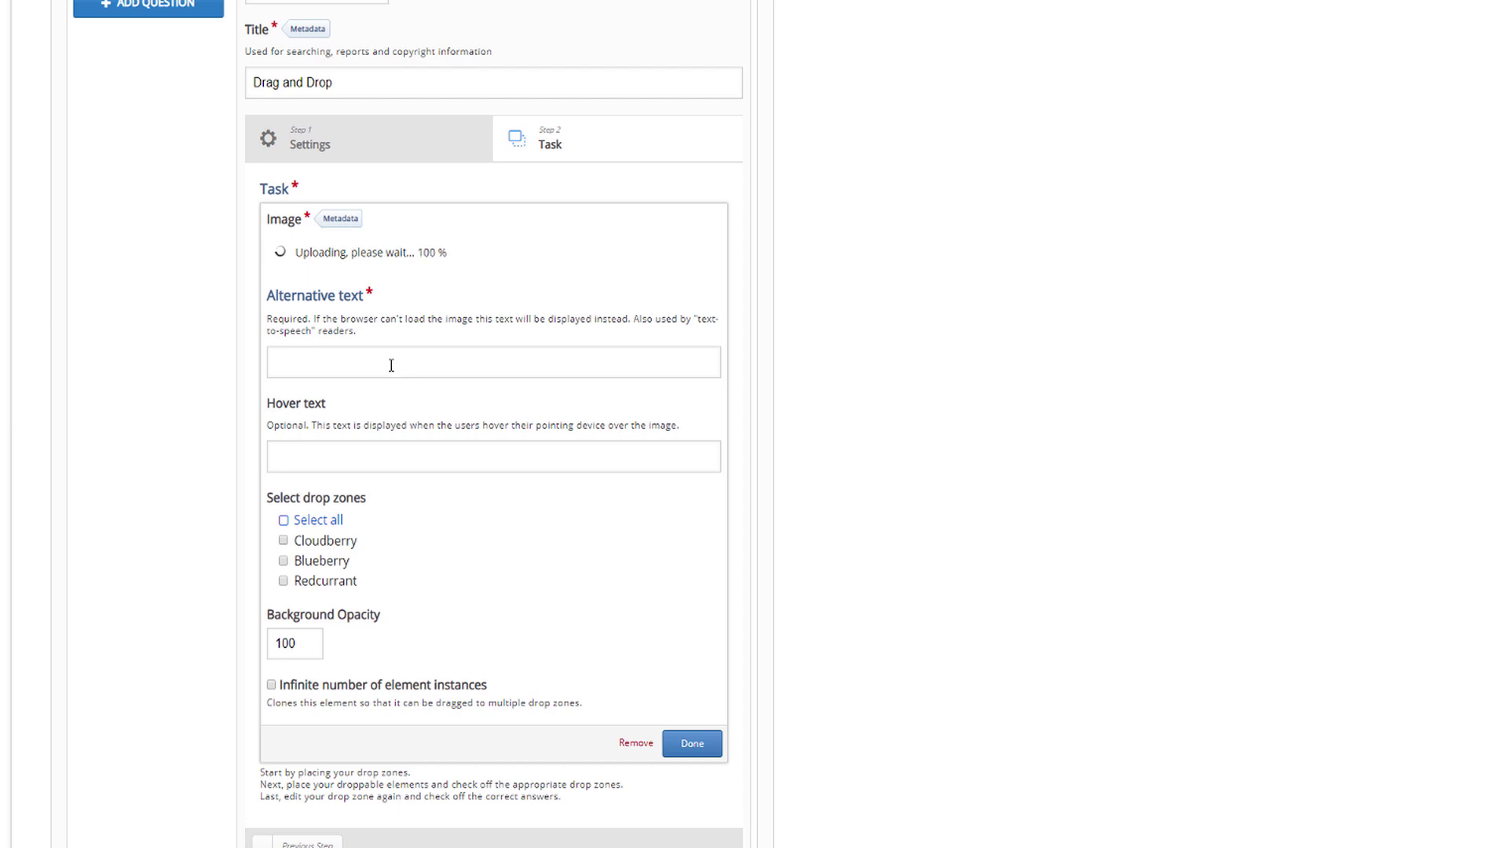
pyautogui.click(395, 361)
pyautogui.write('a ')
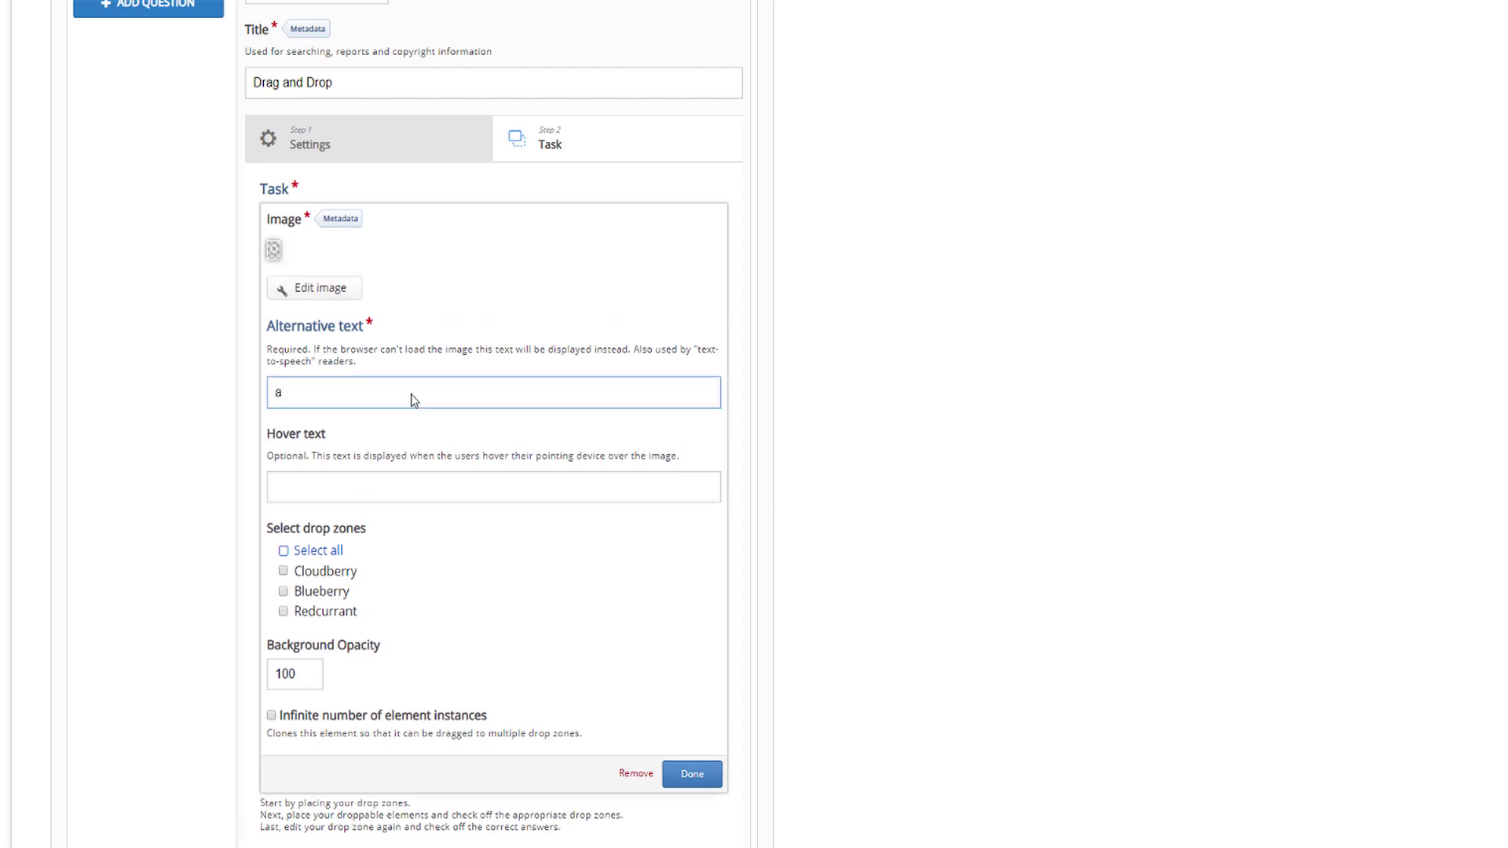
pyautogui.write('blue berry')
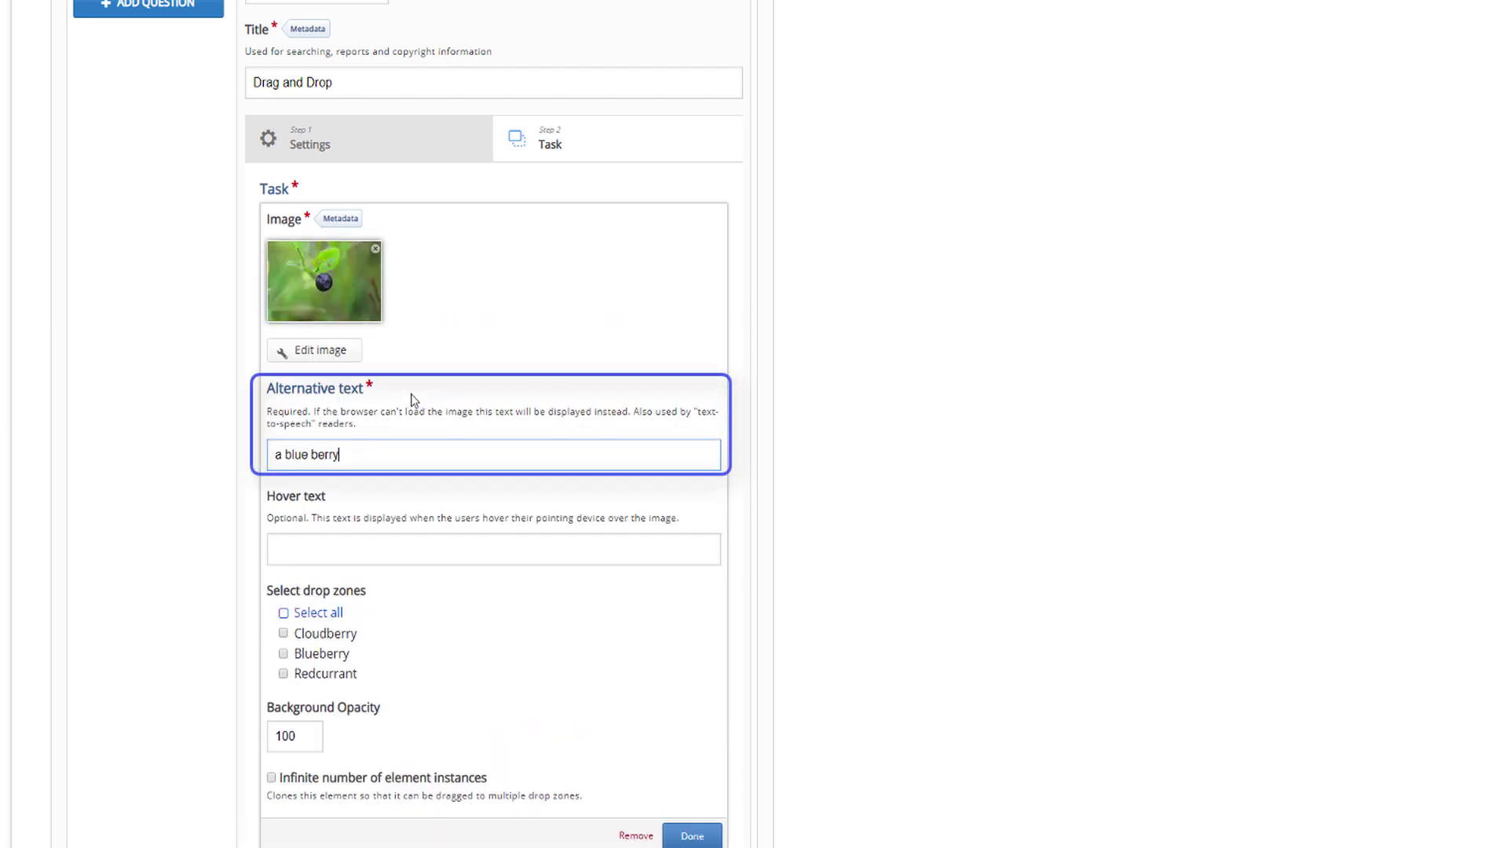
pyautogui.click(282, 546)
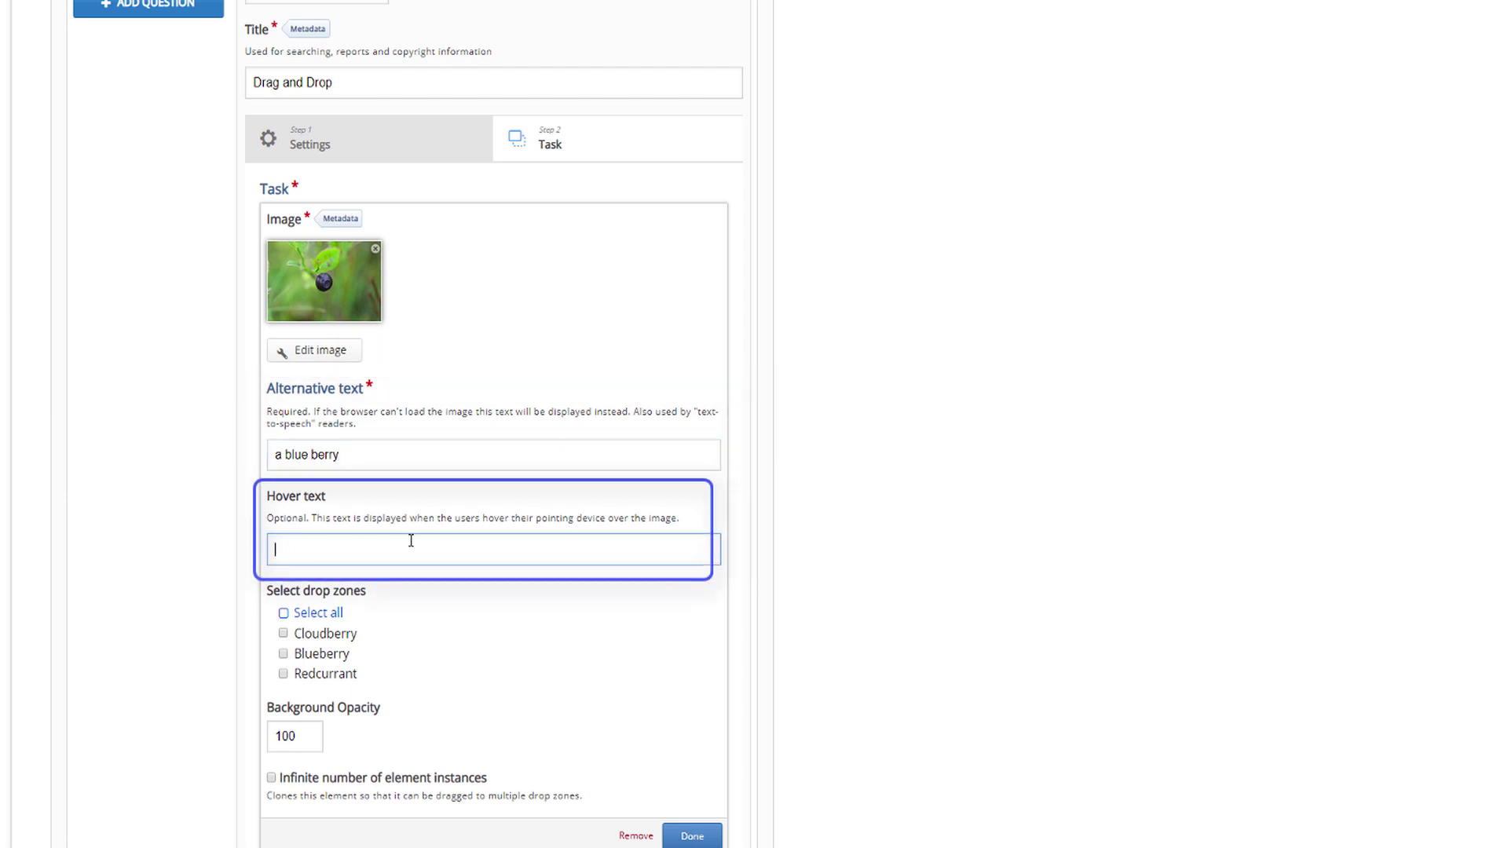
pyautogui.write('pick me')
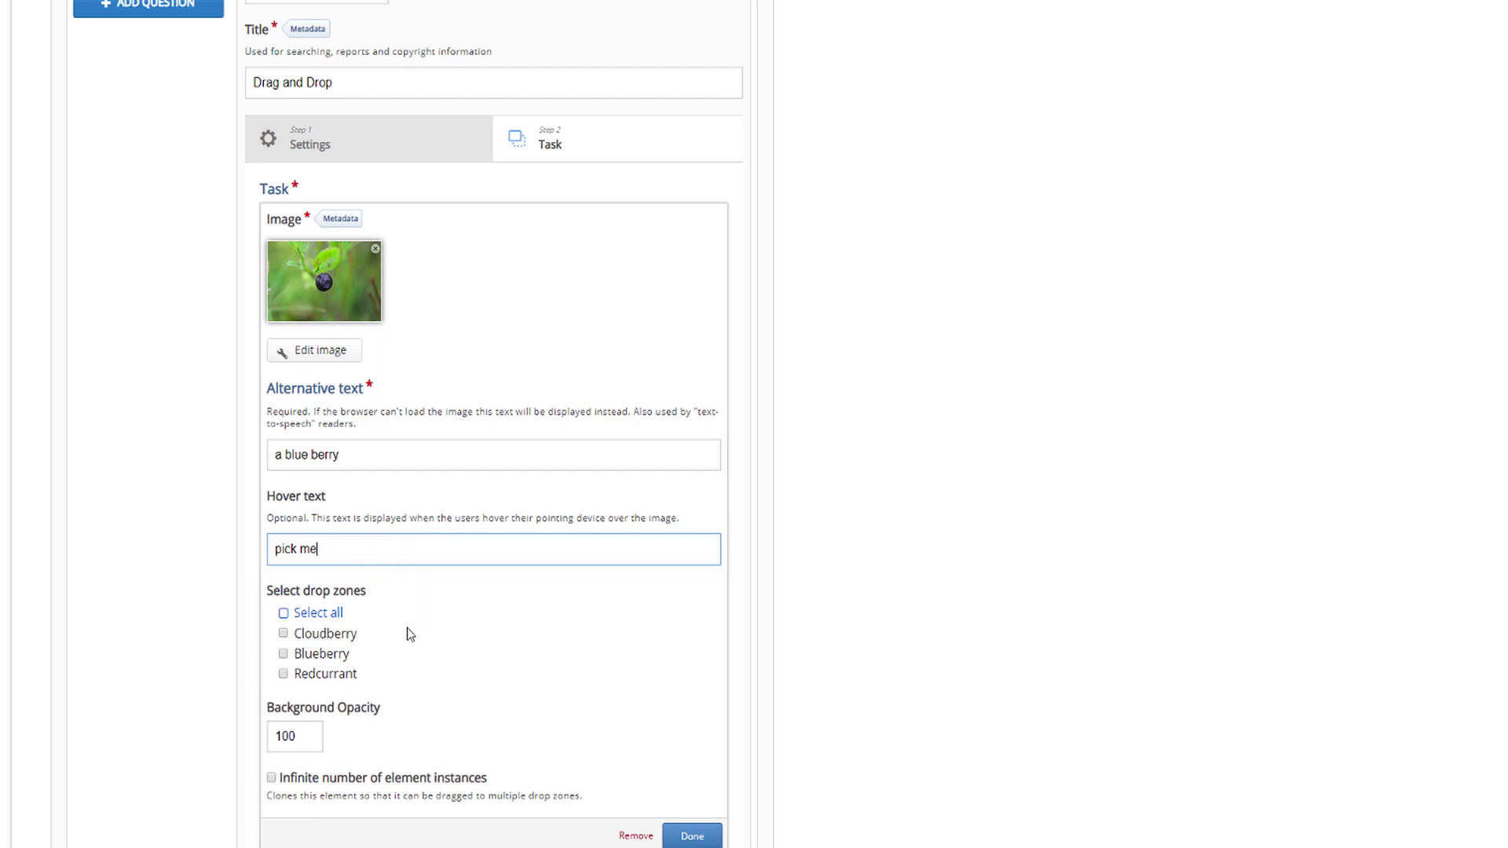
pyautogui.click(326, 616)
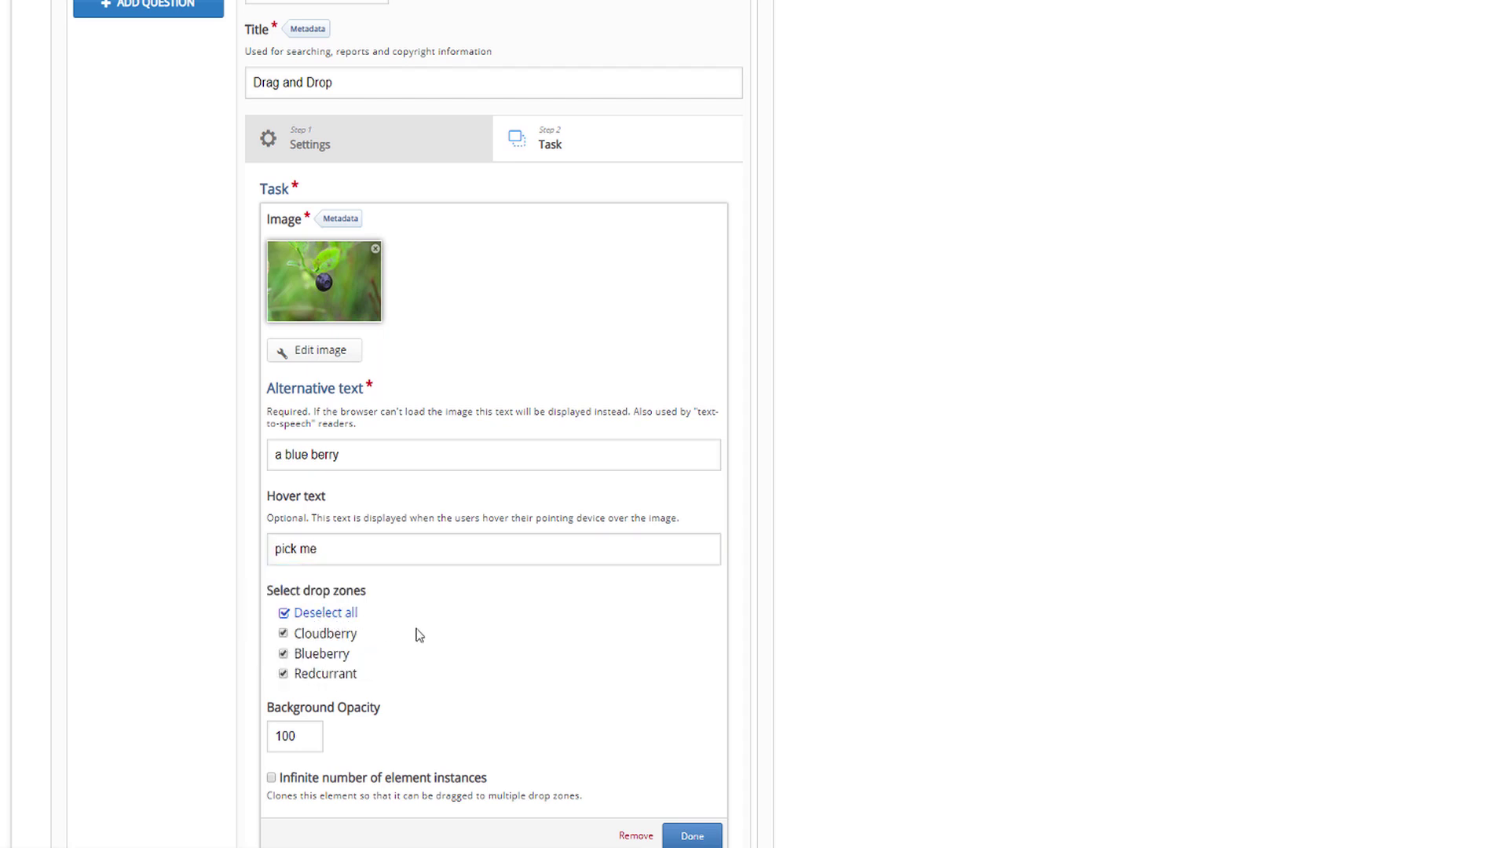
pyautogui.scroll(-2, 417, 633)
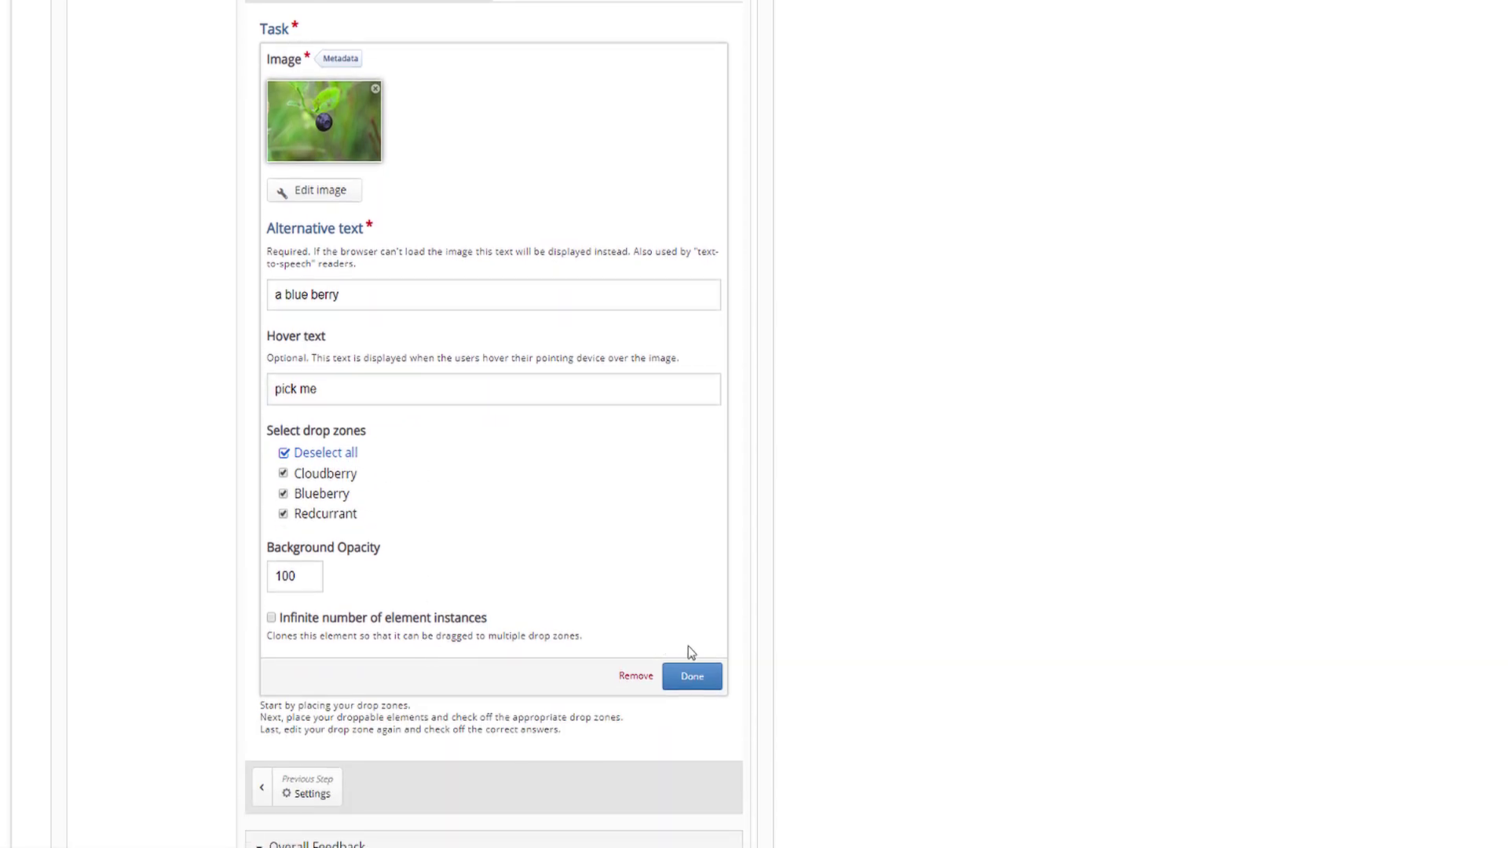
pyautogui.click(692, 677)
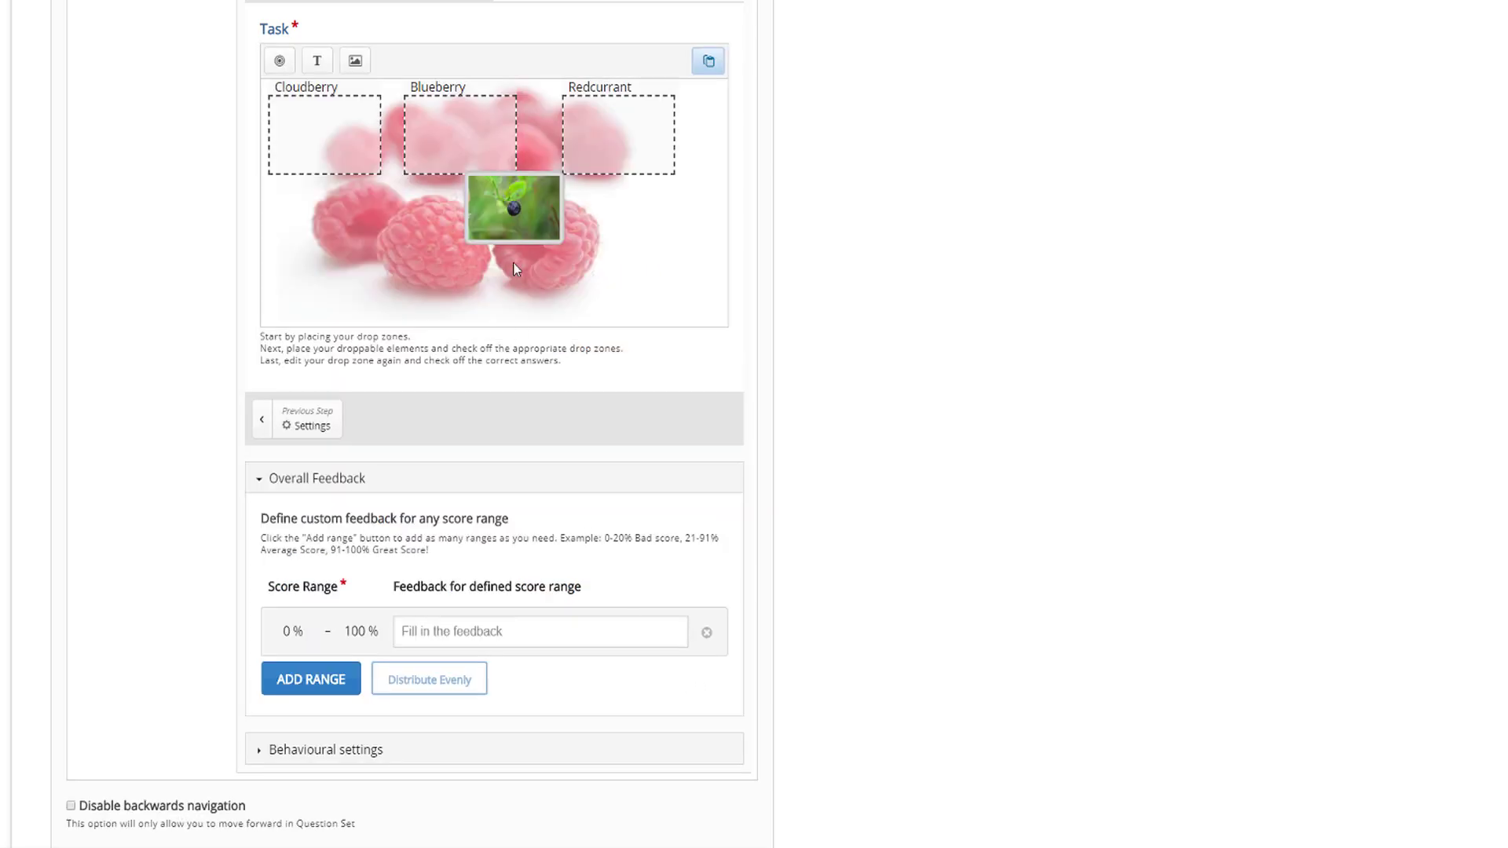
pyautogui.click(509, 229)
pyautogui.moveTo(509, 228); pyautogui.dragTo(312, 300)
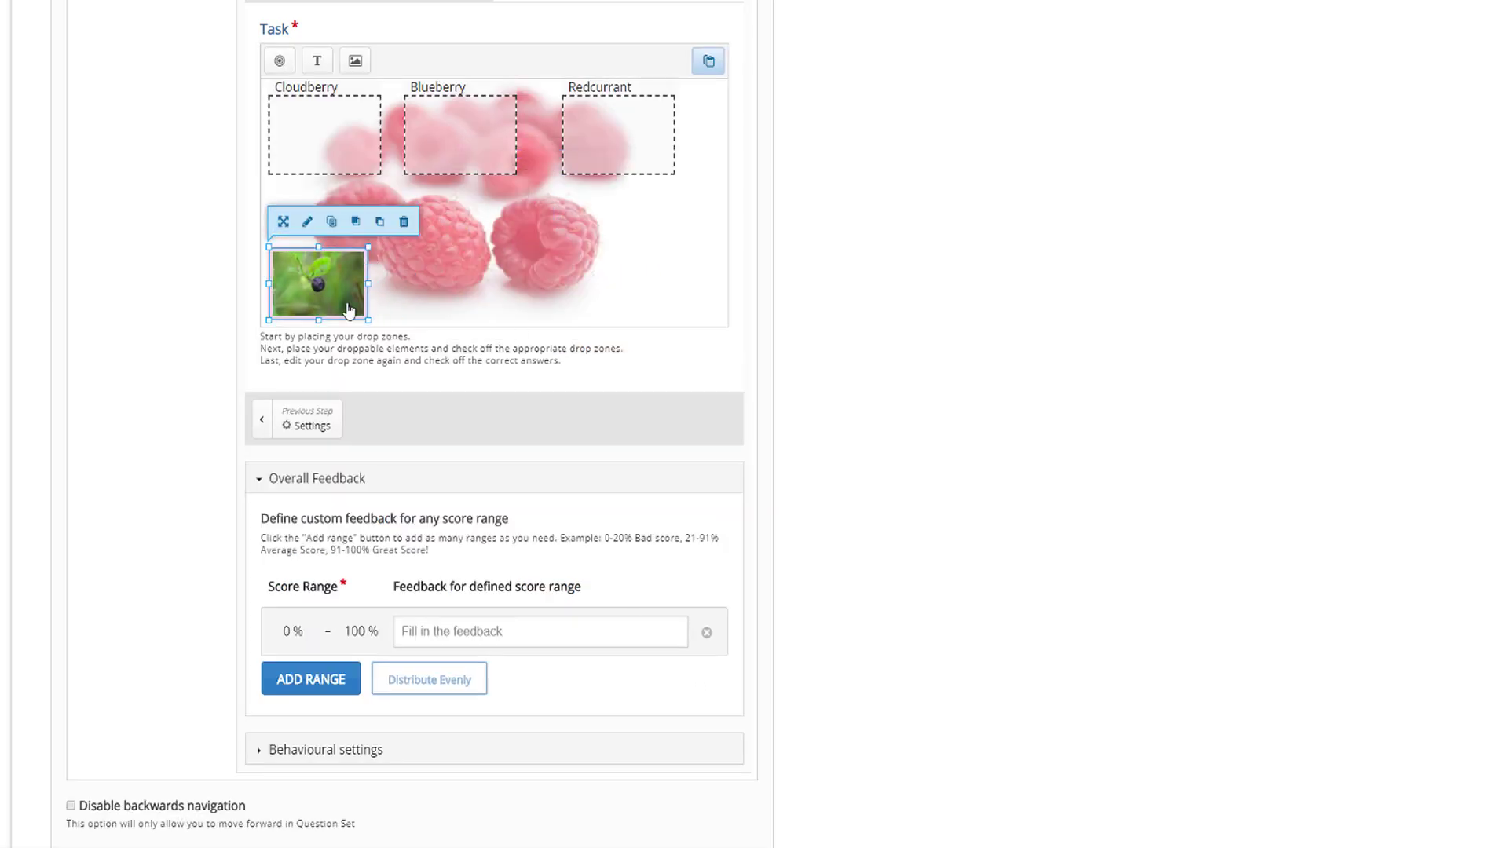
# - Add the cloudberry image with alt text 'An orange berry', hover text 'place me', all drop zones
pyautogui.click(355, 60)
pyautogui.click(319, 94)
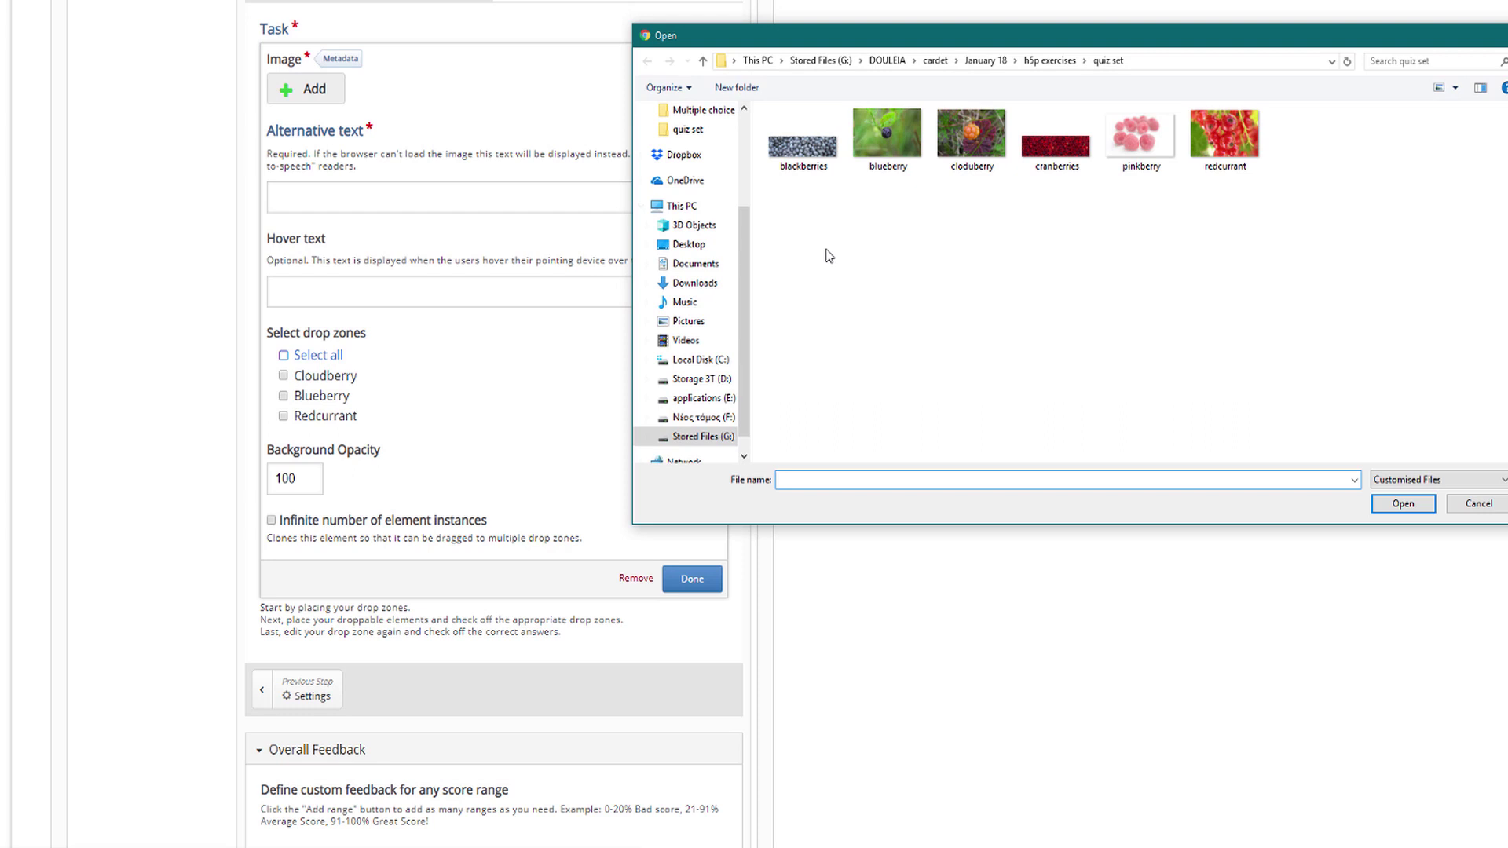
pyautogui.click(980, 157)
pyautogui.click(1395, 498)
pyautogui.click(450, 201)
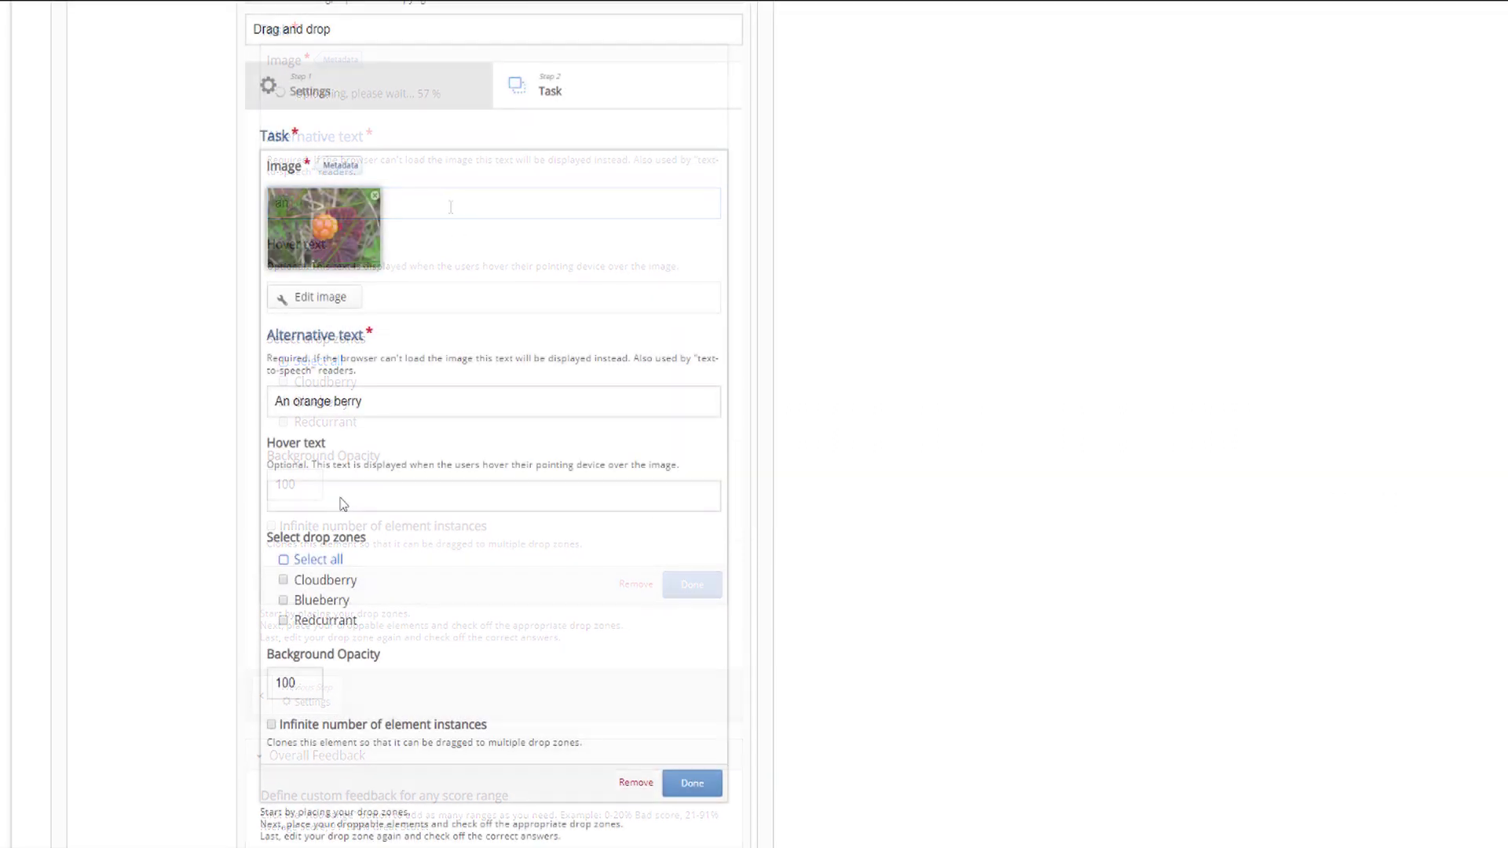
pyautogui.click(346, 497)
pyautogui.write('place me')
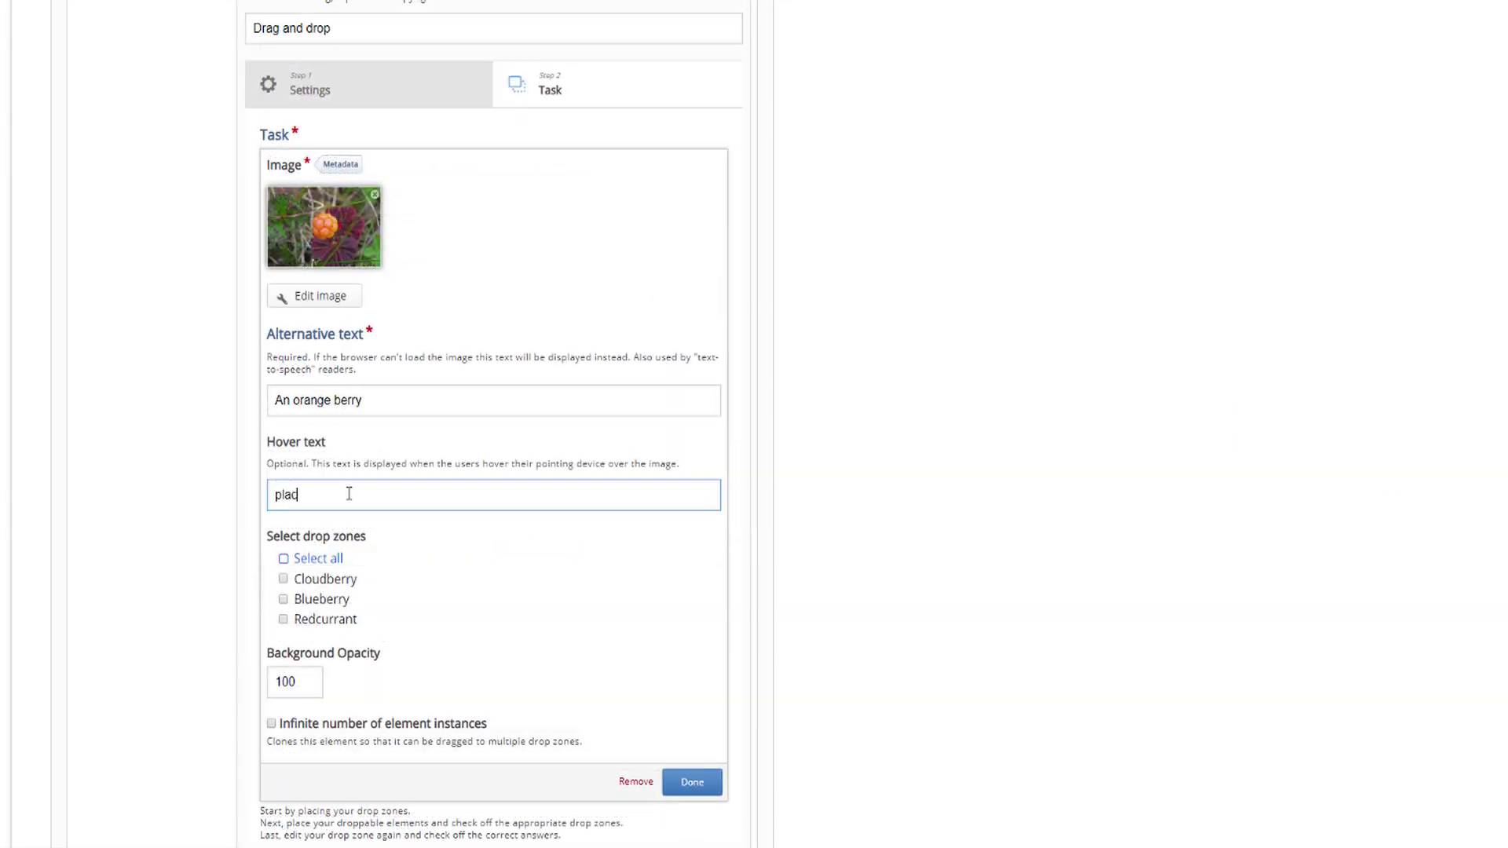
pyautogui.click(325, 560)
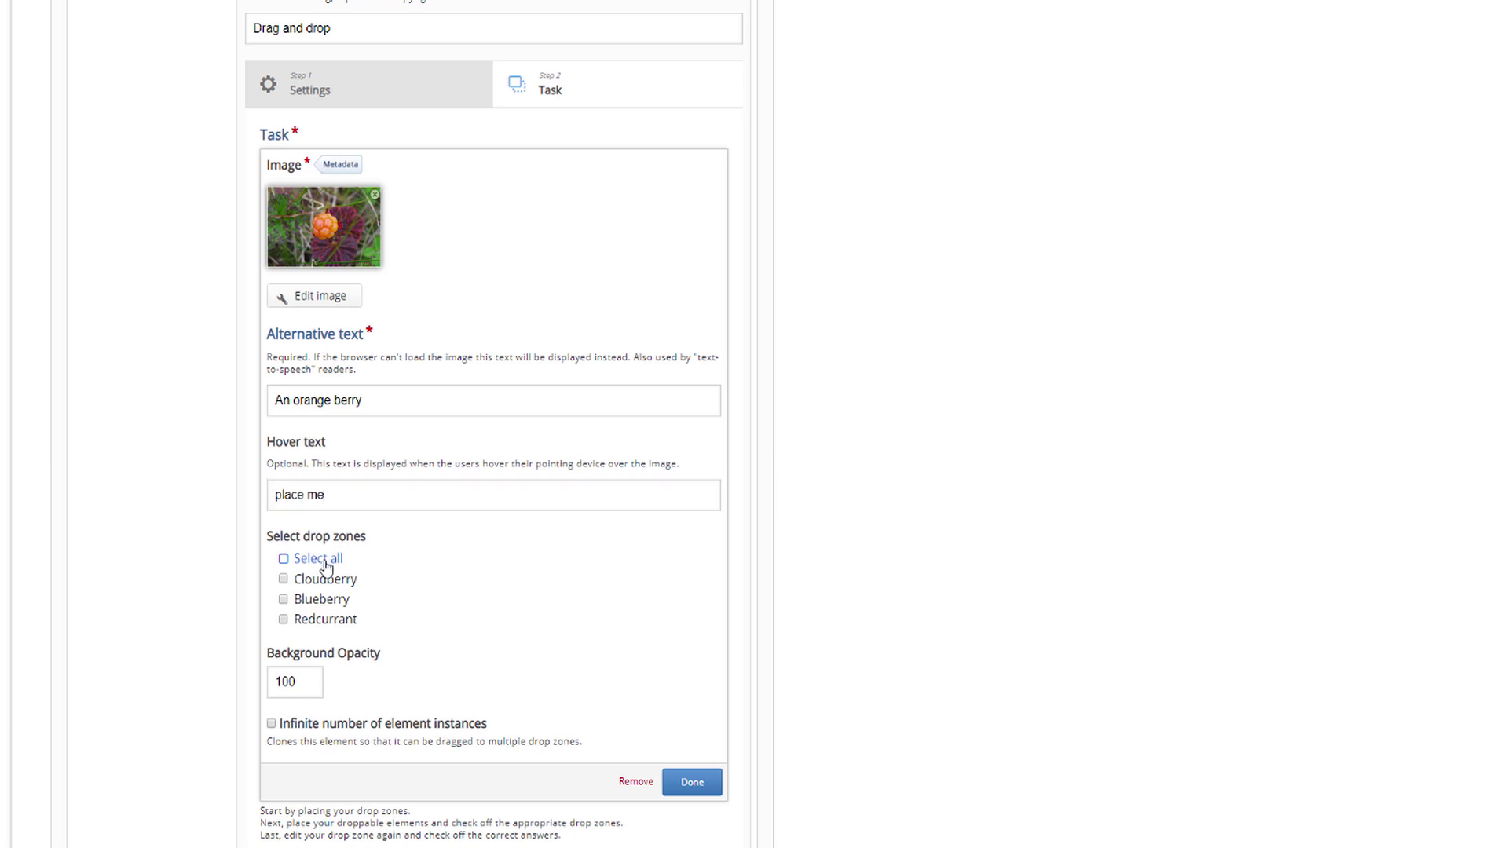
pyautogui.click(687, 796)
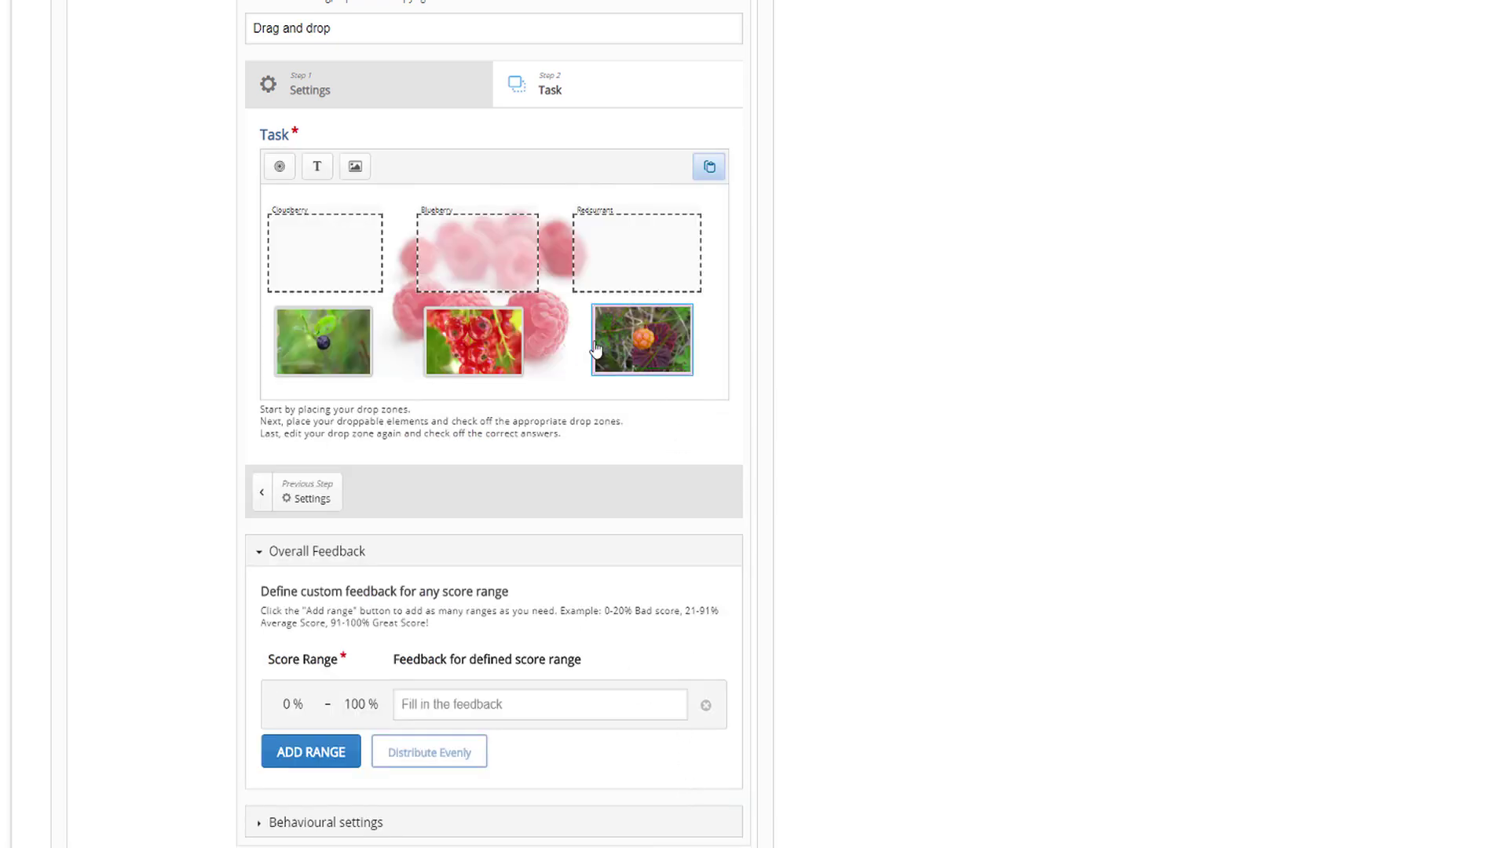
pyautogui.click(642, 365)
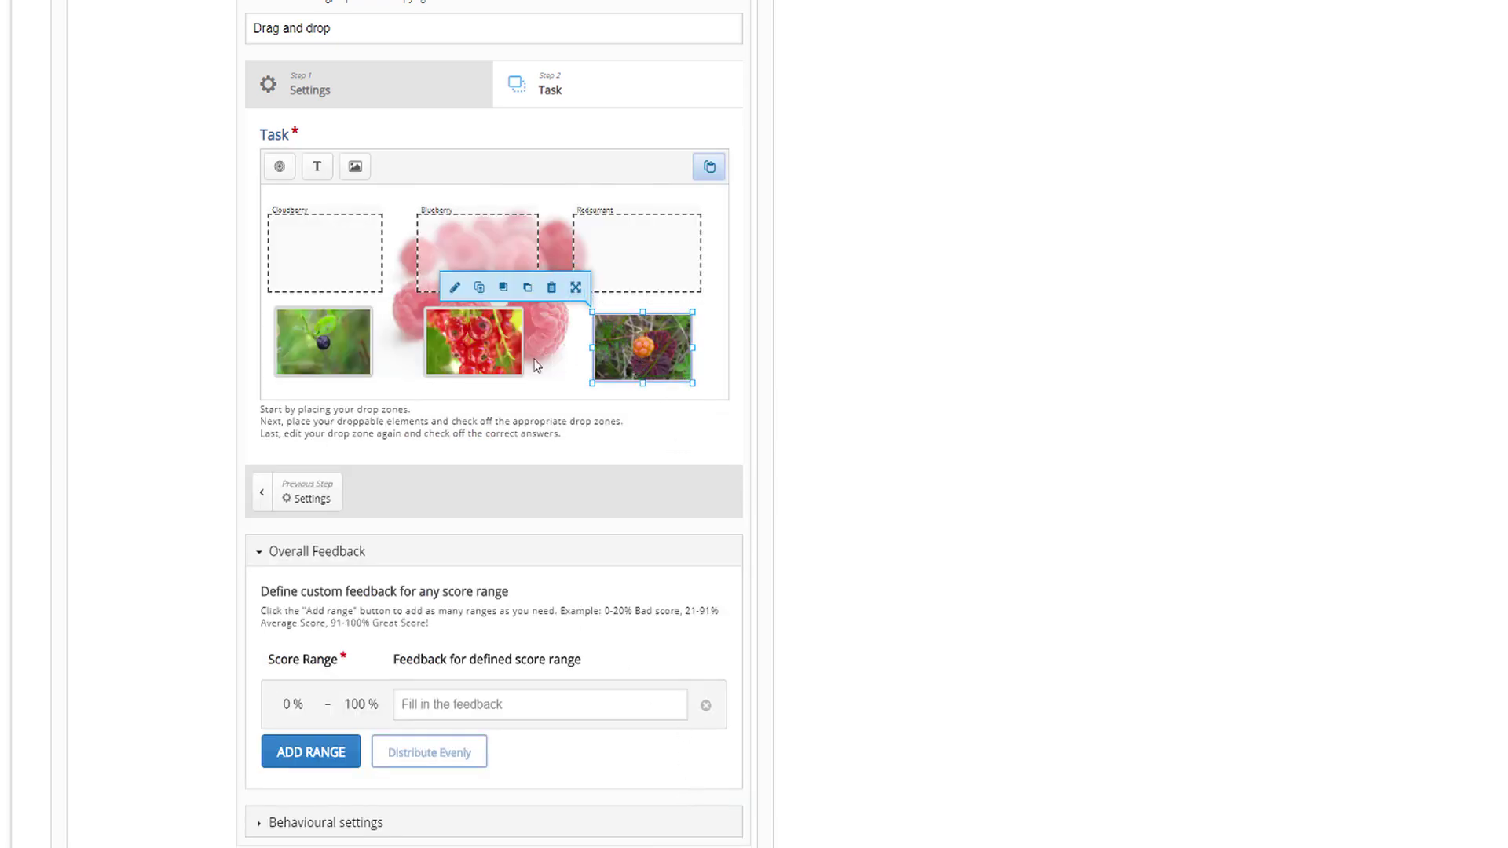
pyautogui.scroll(1, 467, 341)
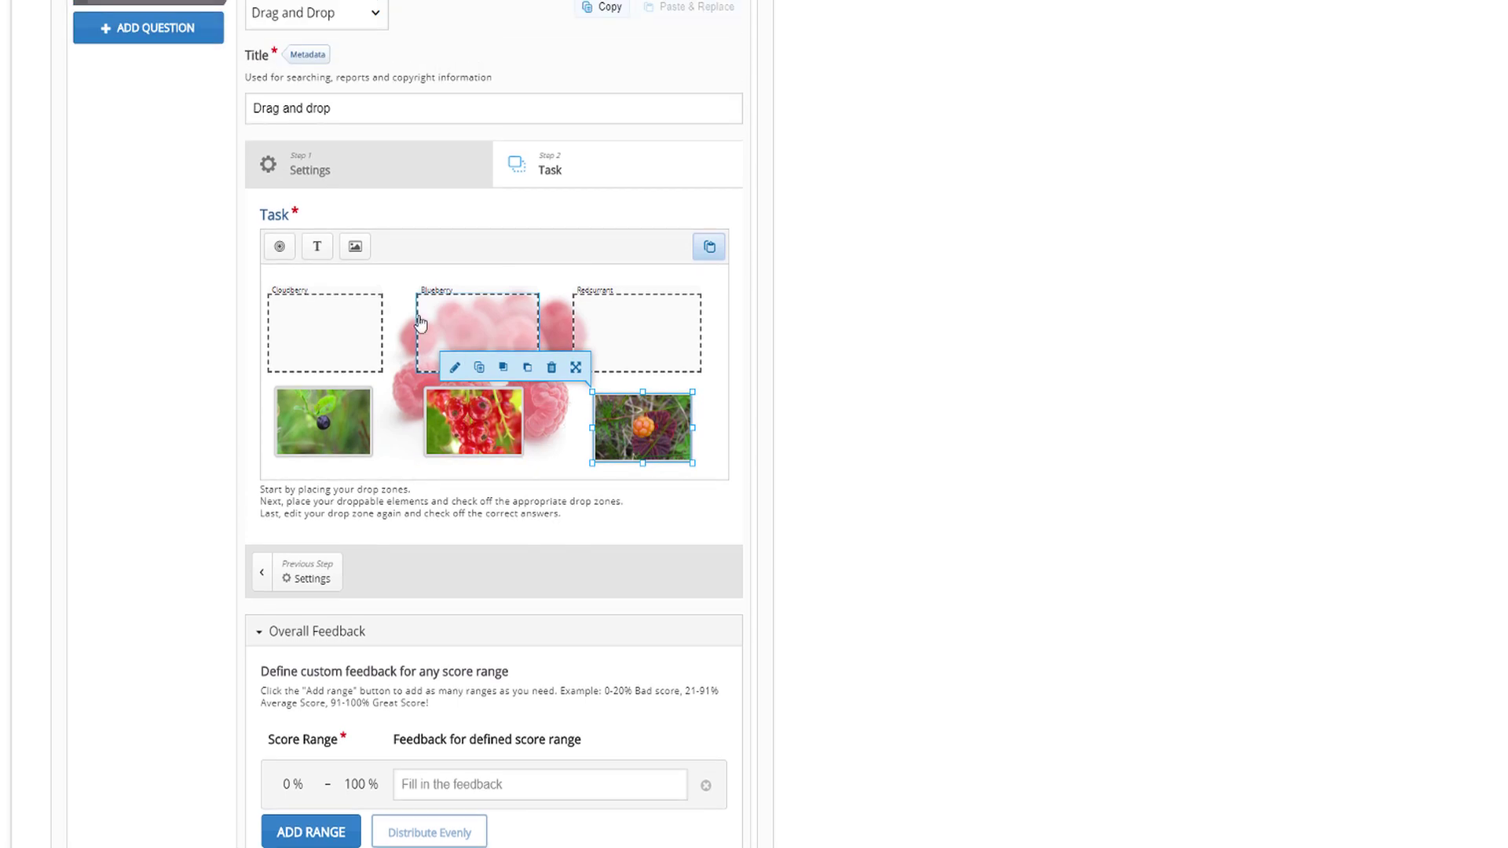
# - Add a third Multiple Choice question, replacing 'Untitled' in its title with '(redberries)'
pyautogui.click(146, 42)
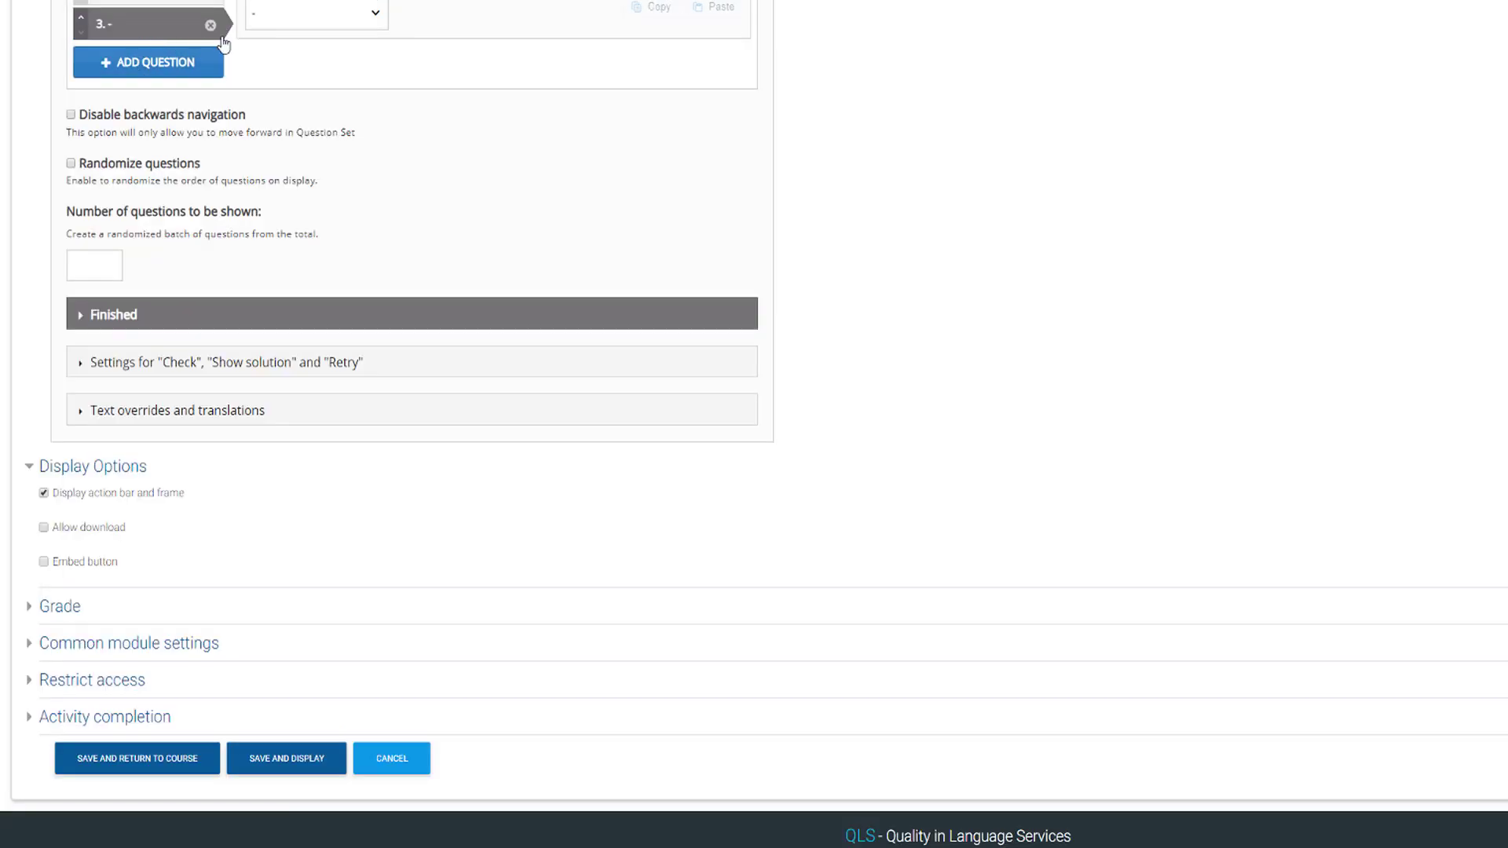
pyautogui.click(299, 11)
pyautogui.click(312, 56)
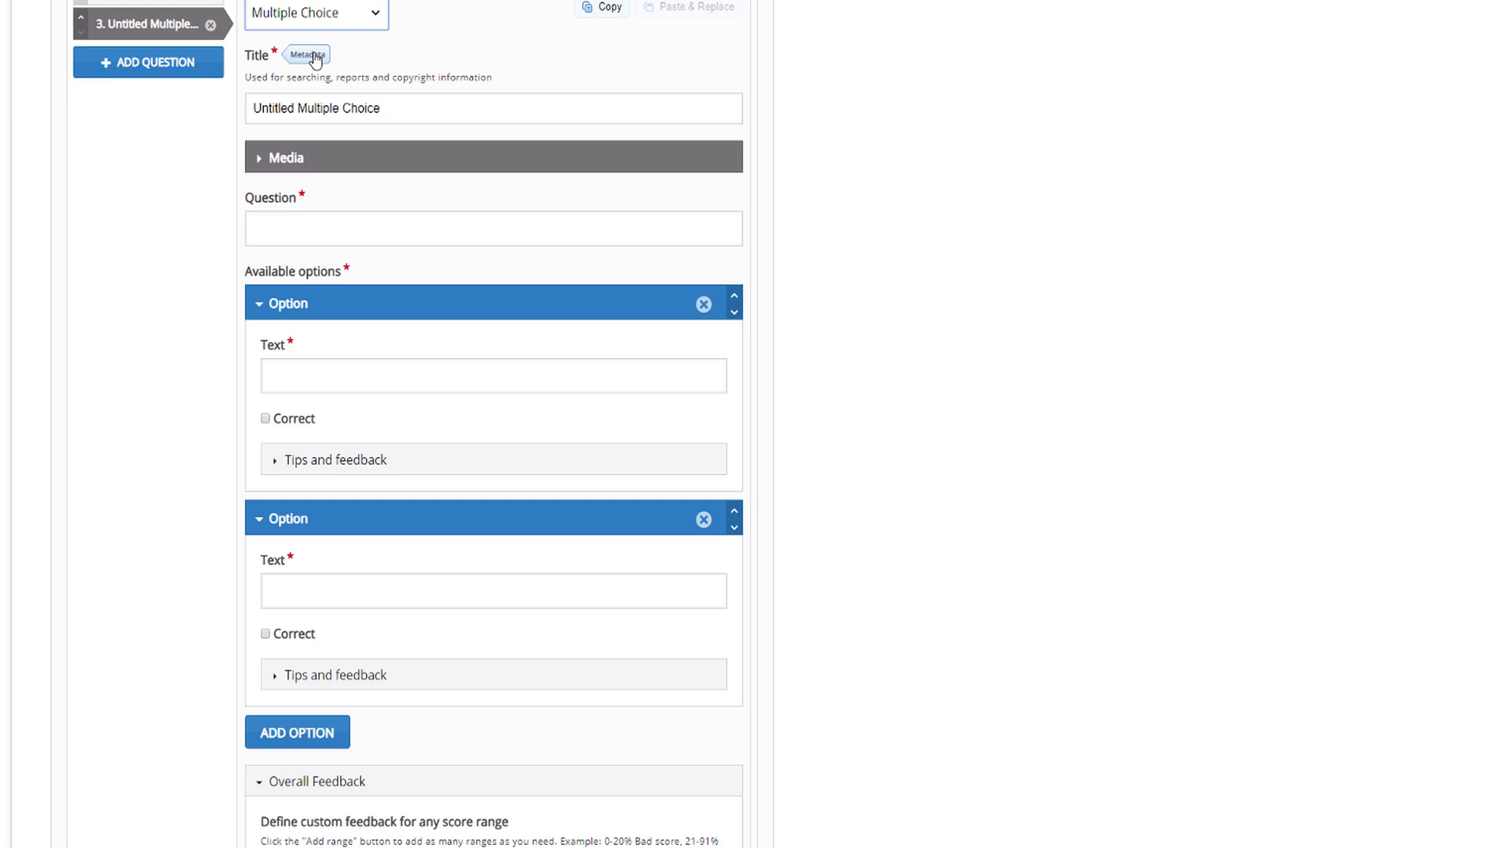
pyautogui.click(301, 107)
pyautogui.moveTo(301, 108); pyautogui.dragTo(252, 106)
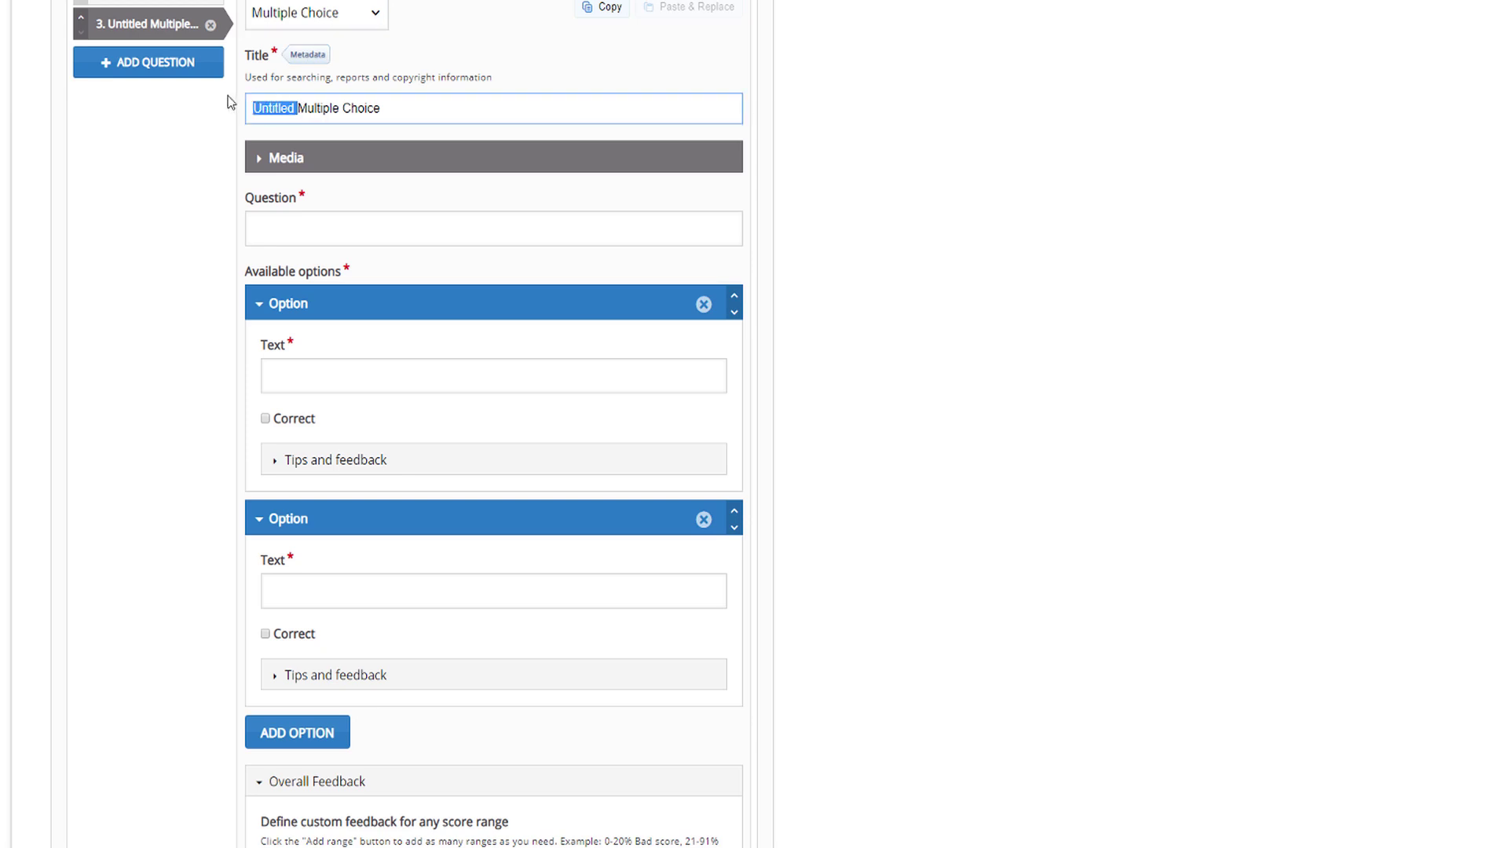
pyautogui.press('BackSpace')
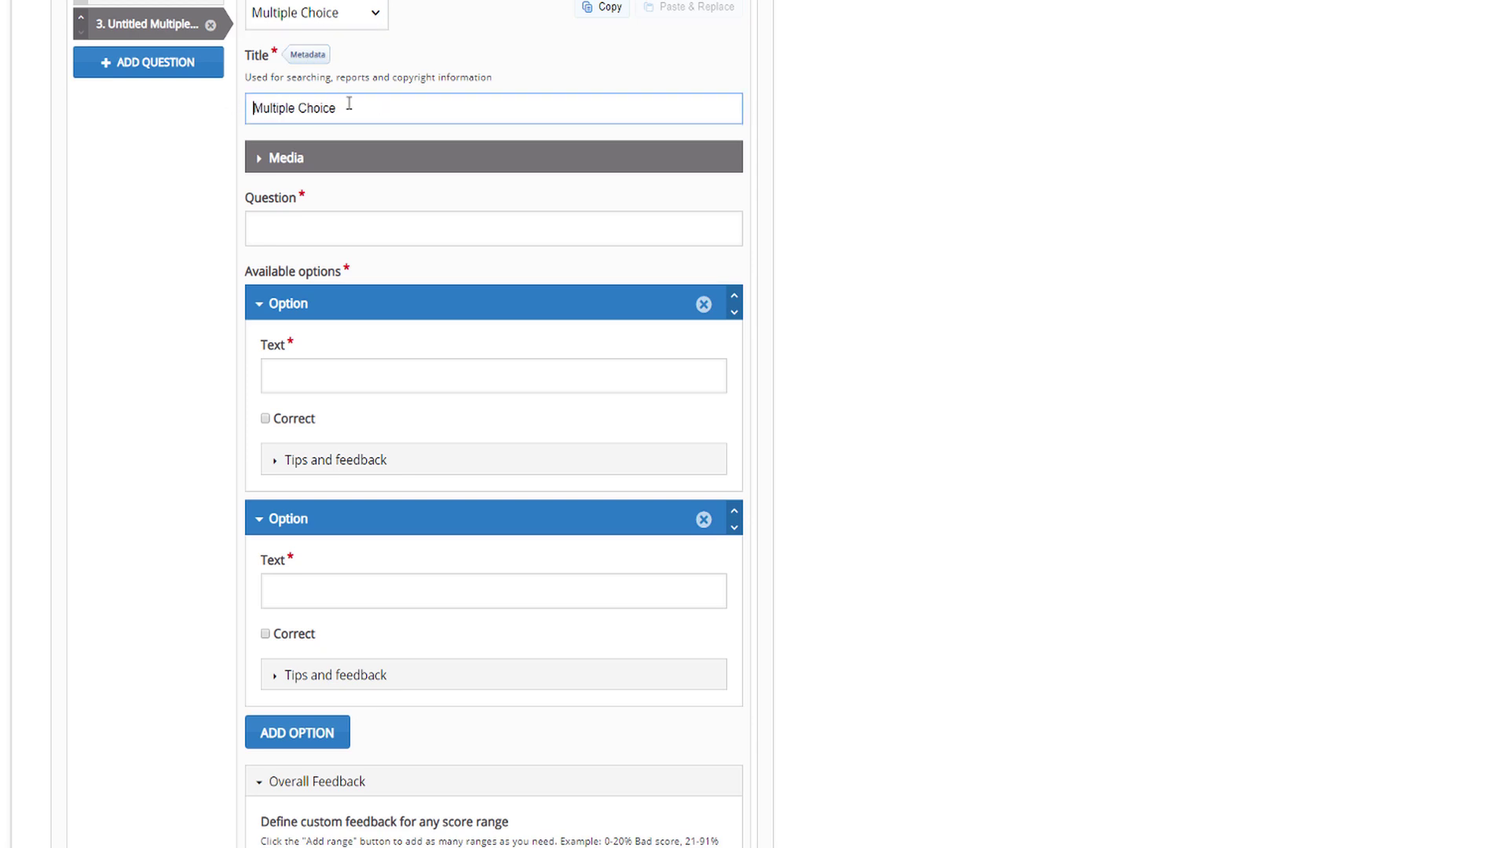
pyautogui.write('(redberries)')
# - Set the question media to the cranberries image with alt text 'An image of red cranberries'
pyautogui.click(284, 159)
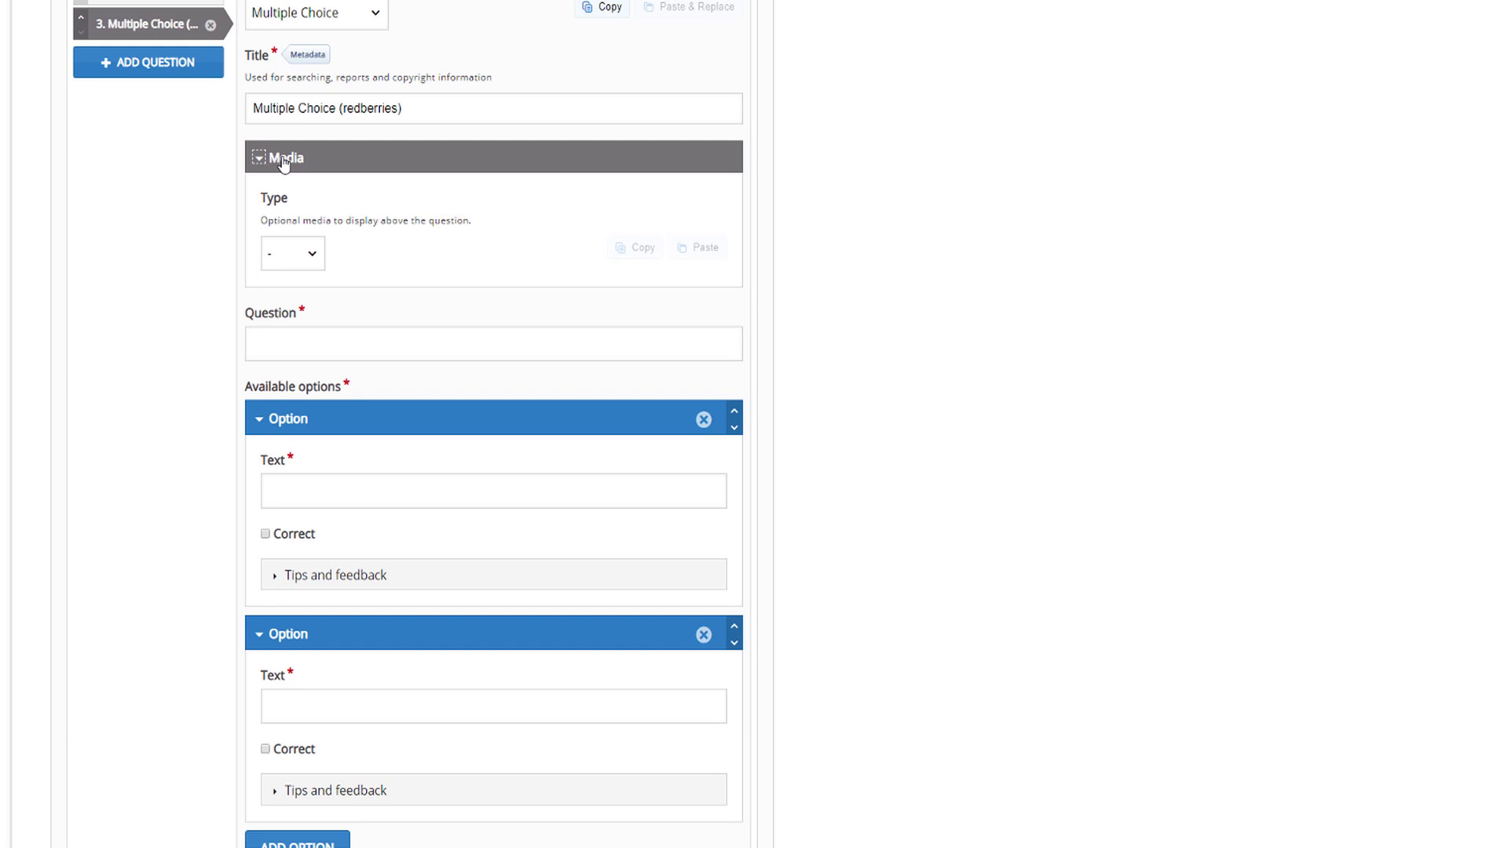
pyautogui.click(318, 262)
pyautogui.click(306, 299)
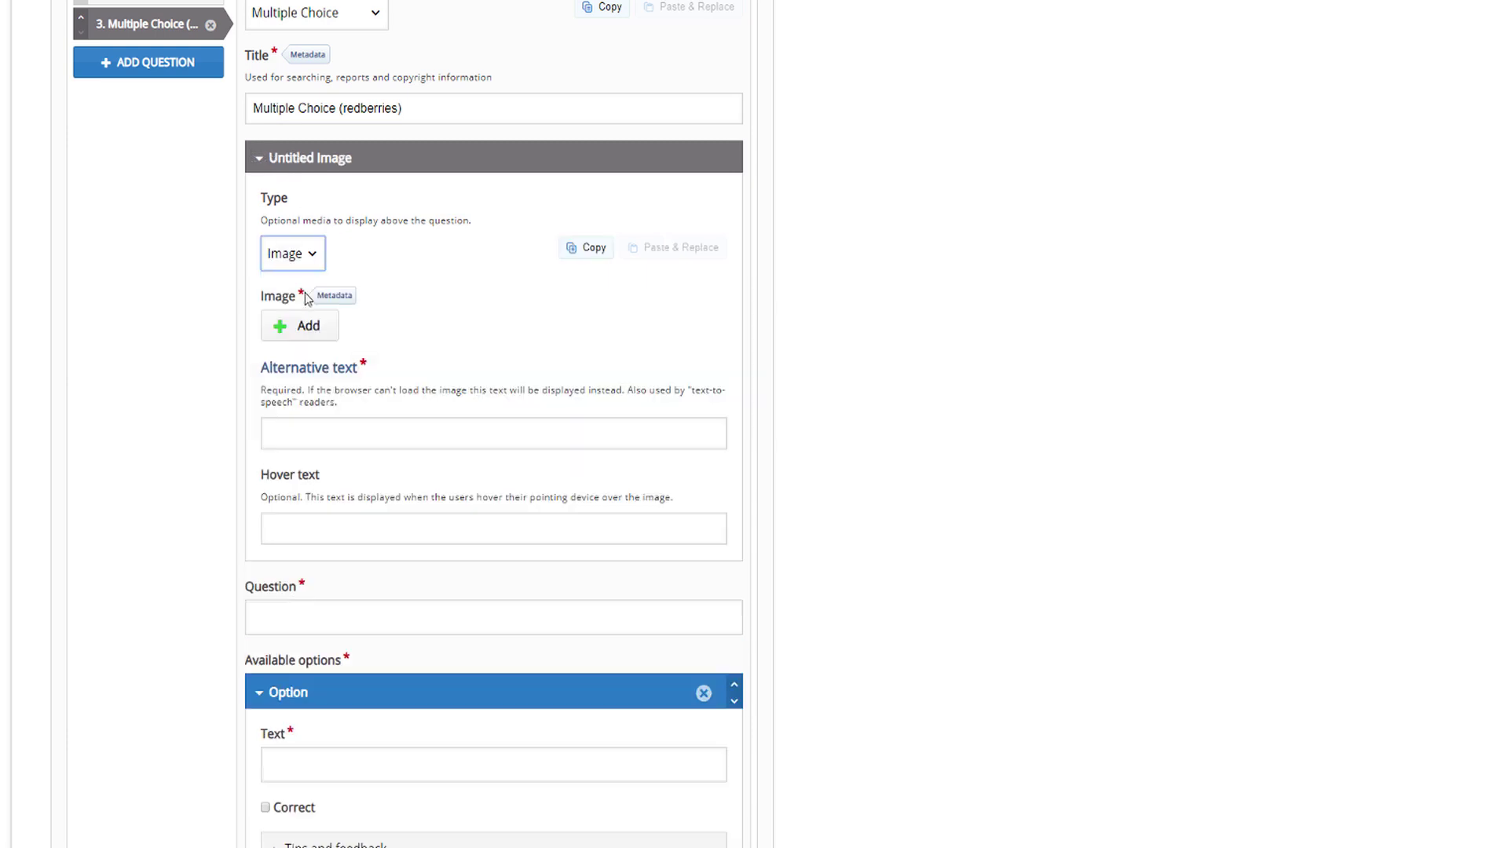
pyautogui.click(311, 337)
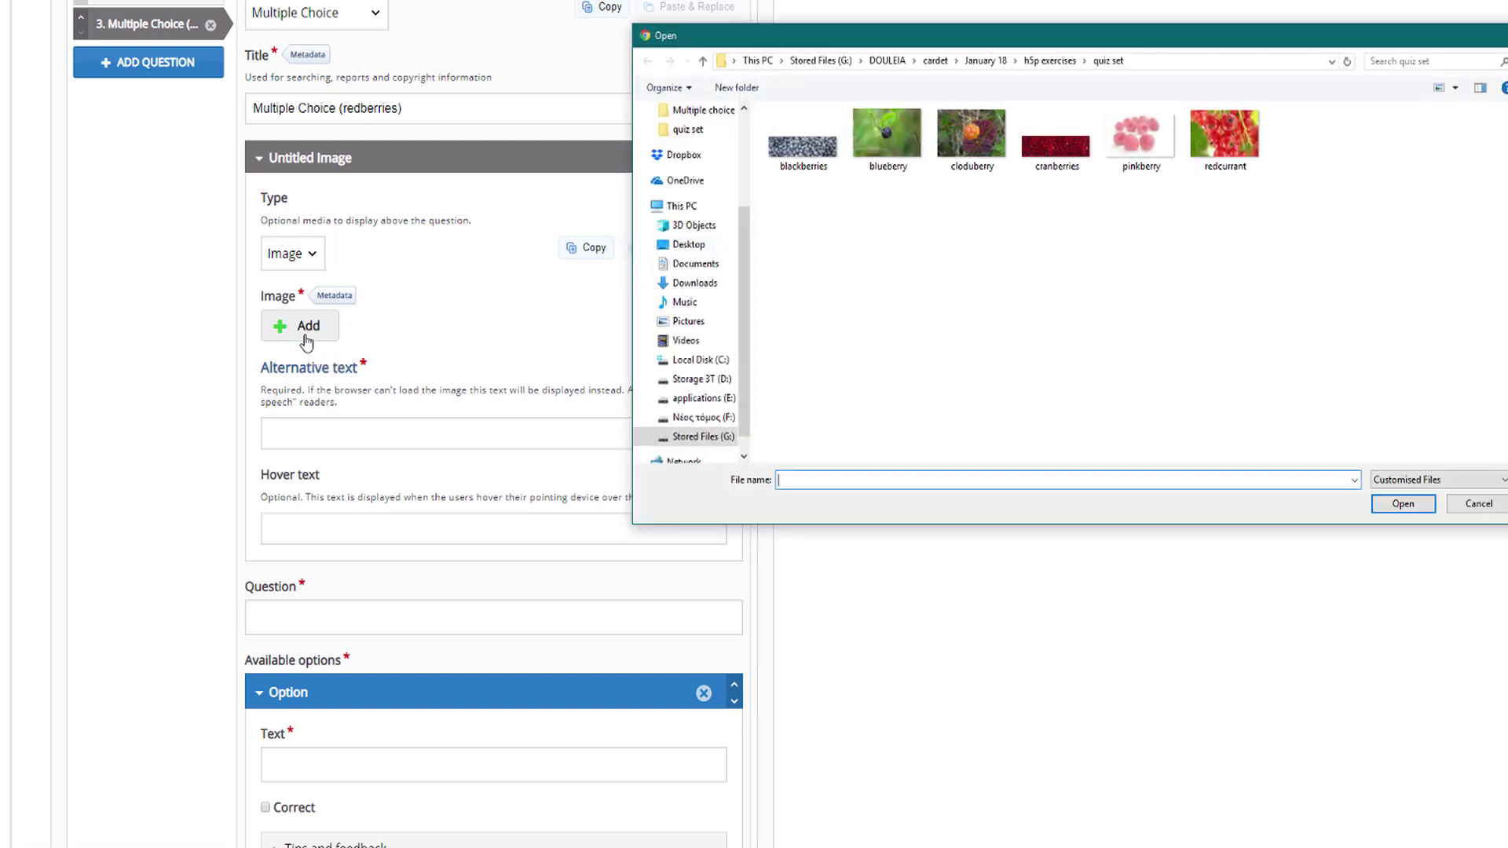
pyautogui.doubleClick(1055, 141)
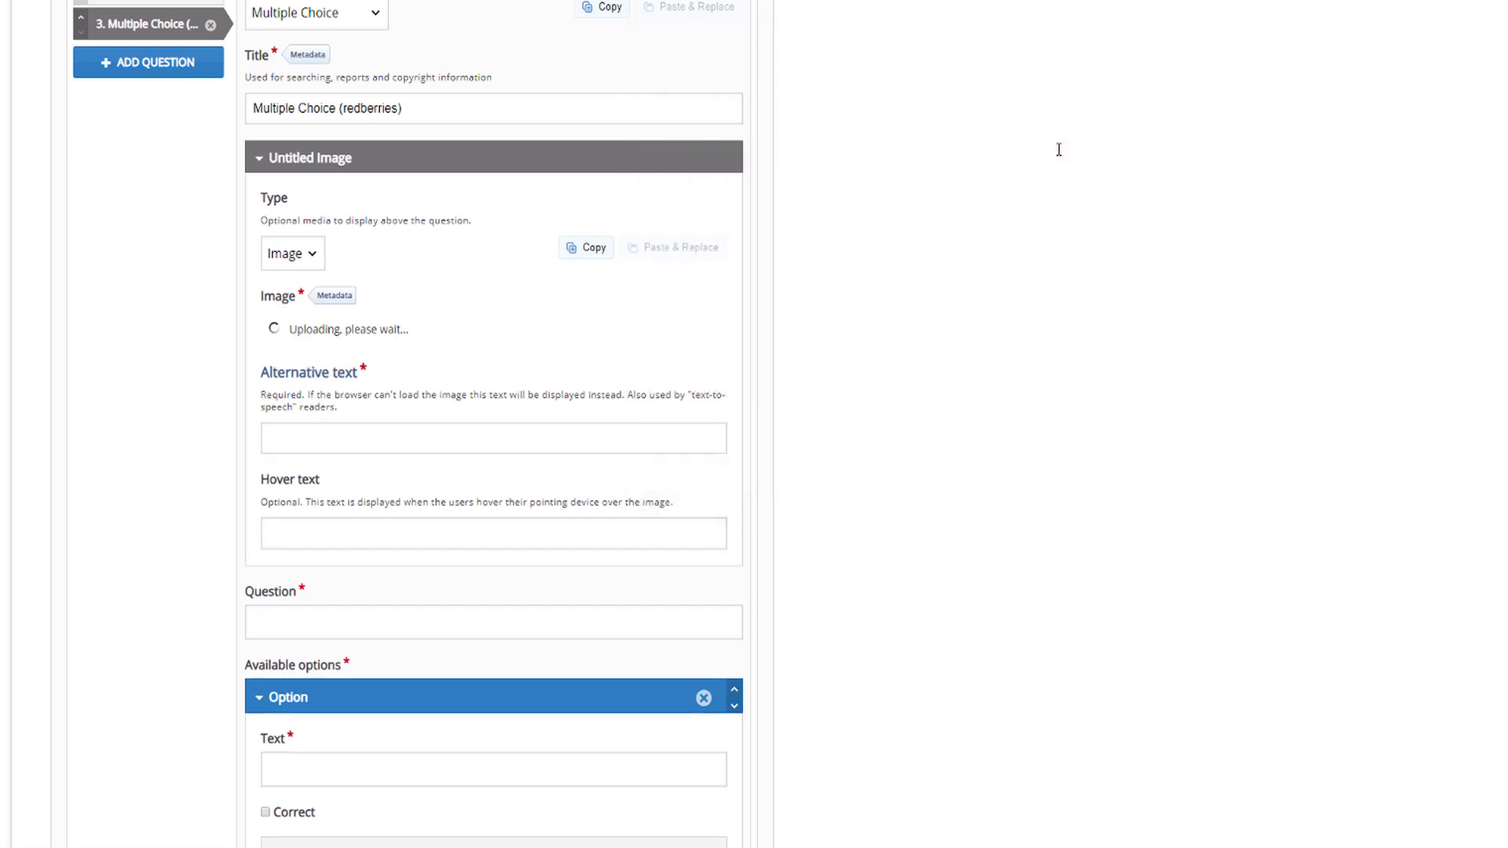
pyautogui.click(291, 528)
pyautogui.write('A')
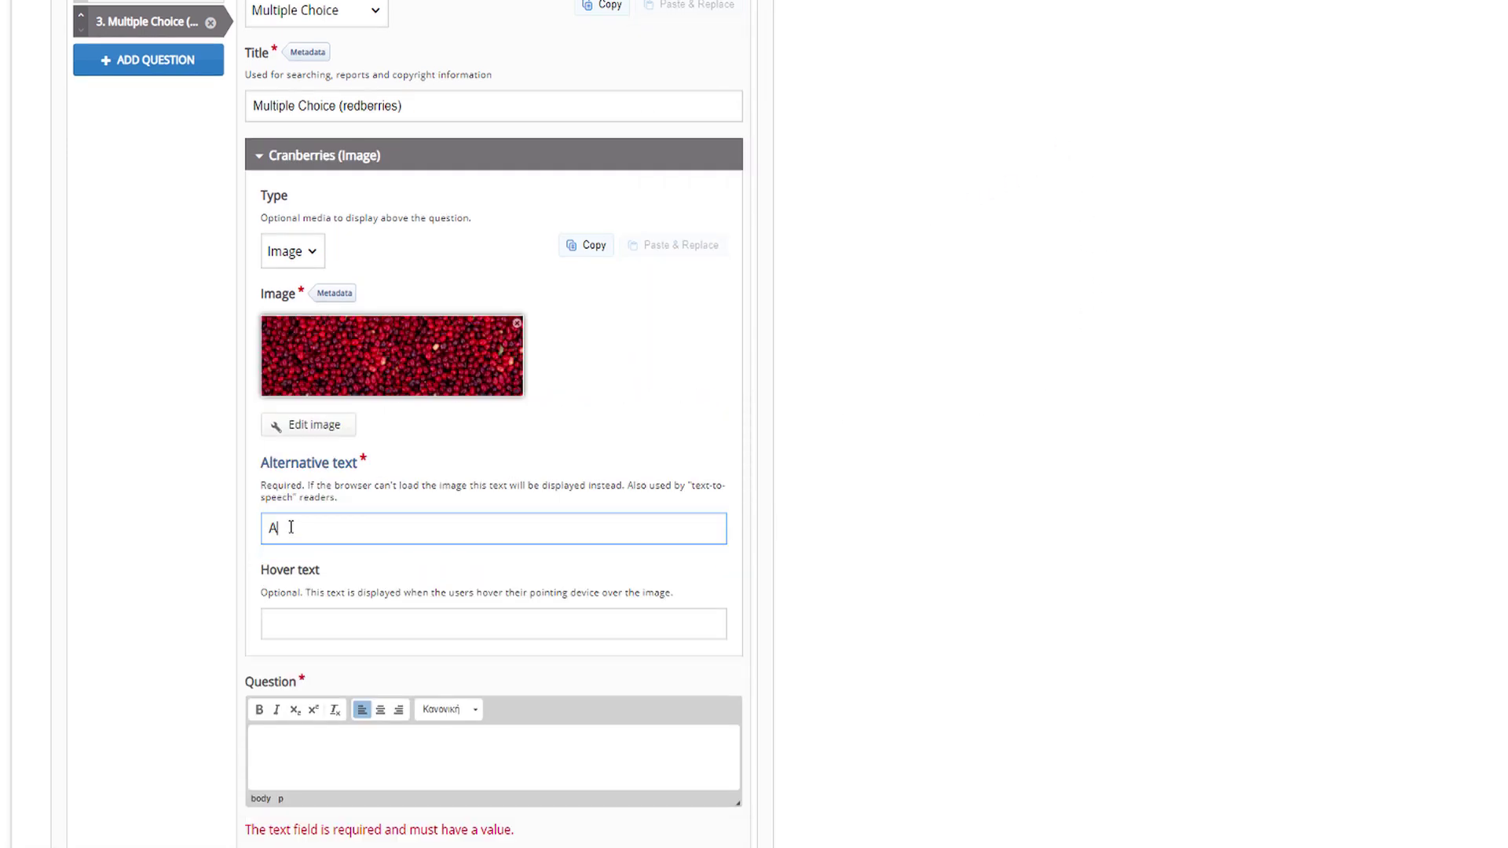
pyautogui.write('n image of red cranberries')
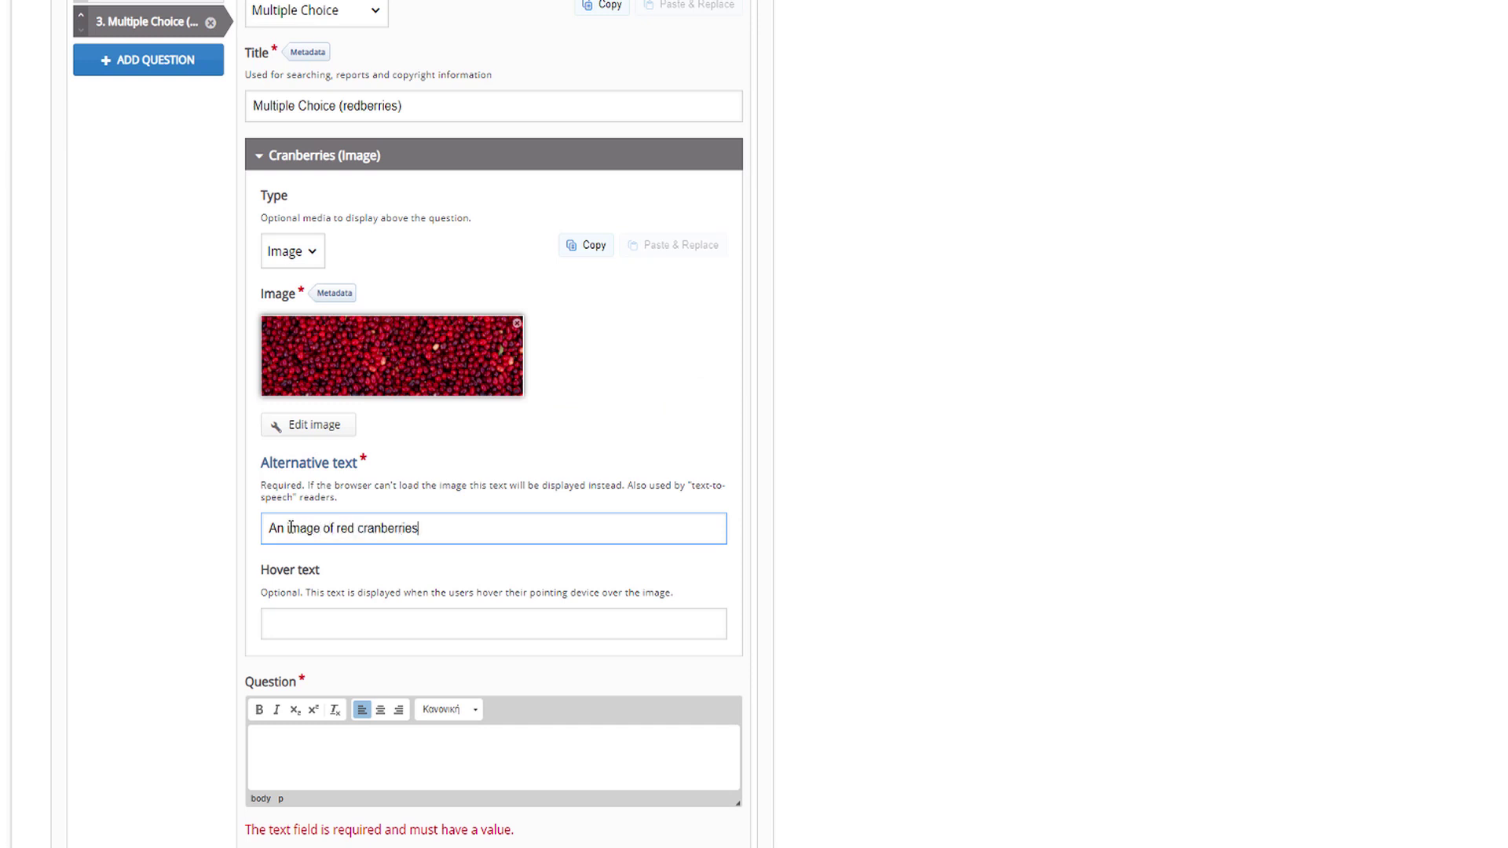
pyautogui.scroll(-2, 342, 596)
# - Enter the question text 'Which of the following berries is red?' and add Cranberries as the correct option
pyautogui.click(338, 589)
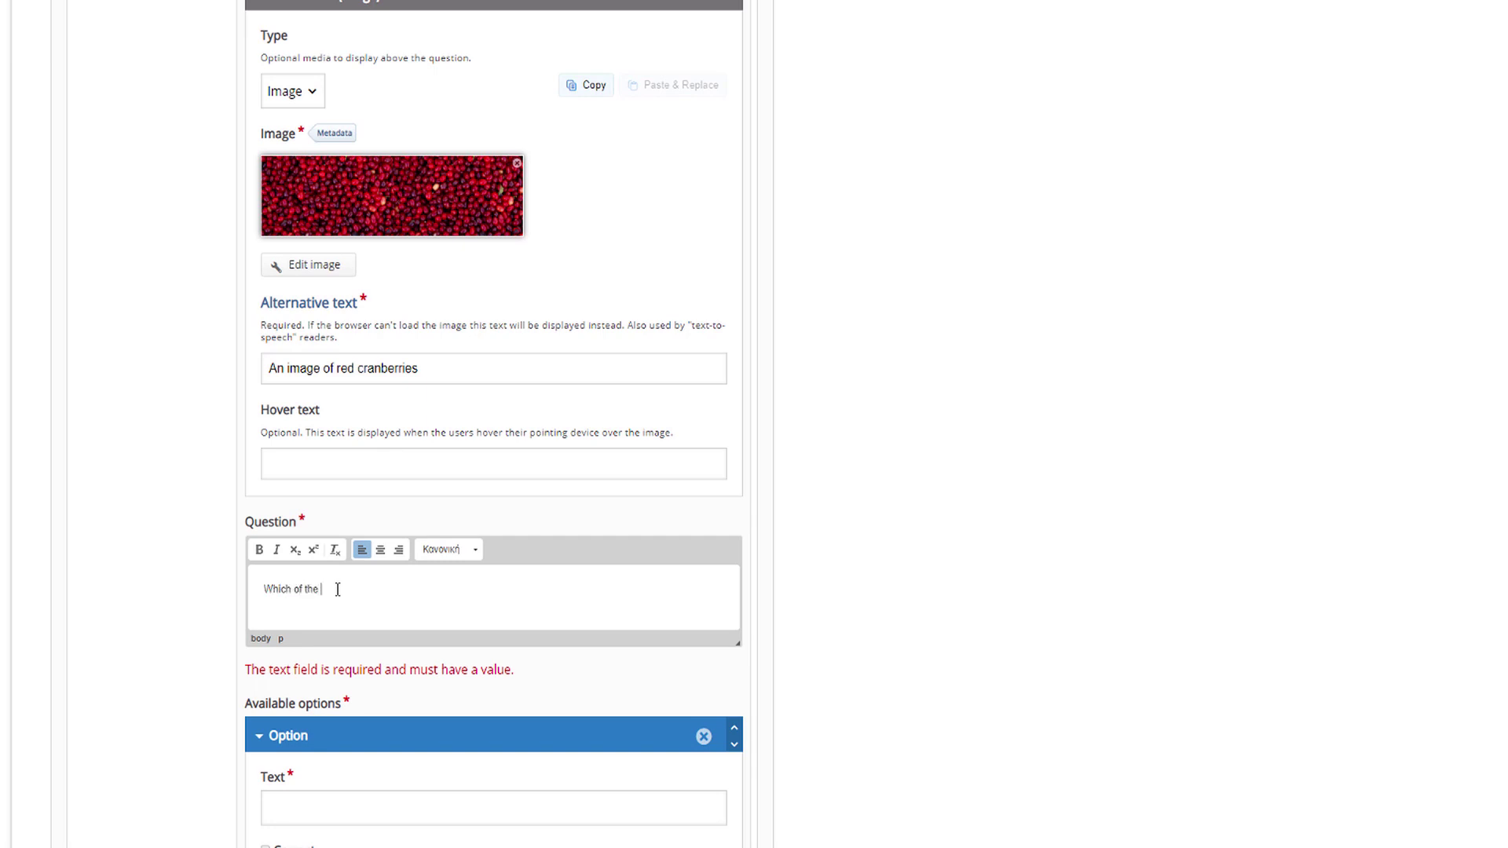
pyautogui.write('Which of the following berries is red?')
pyautogui.scroll(-3, 337, 589)
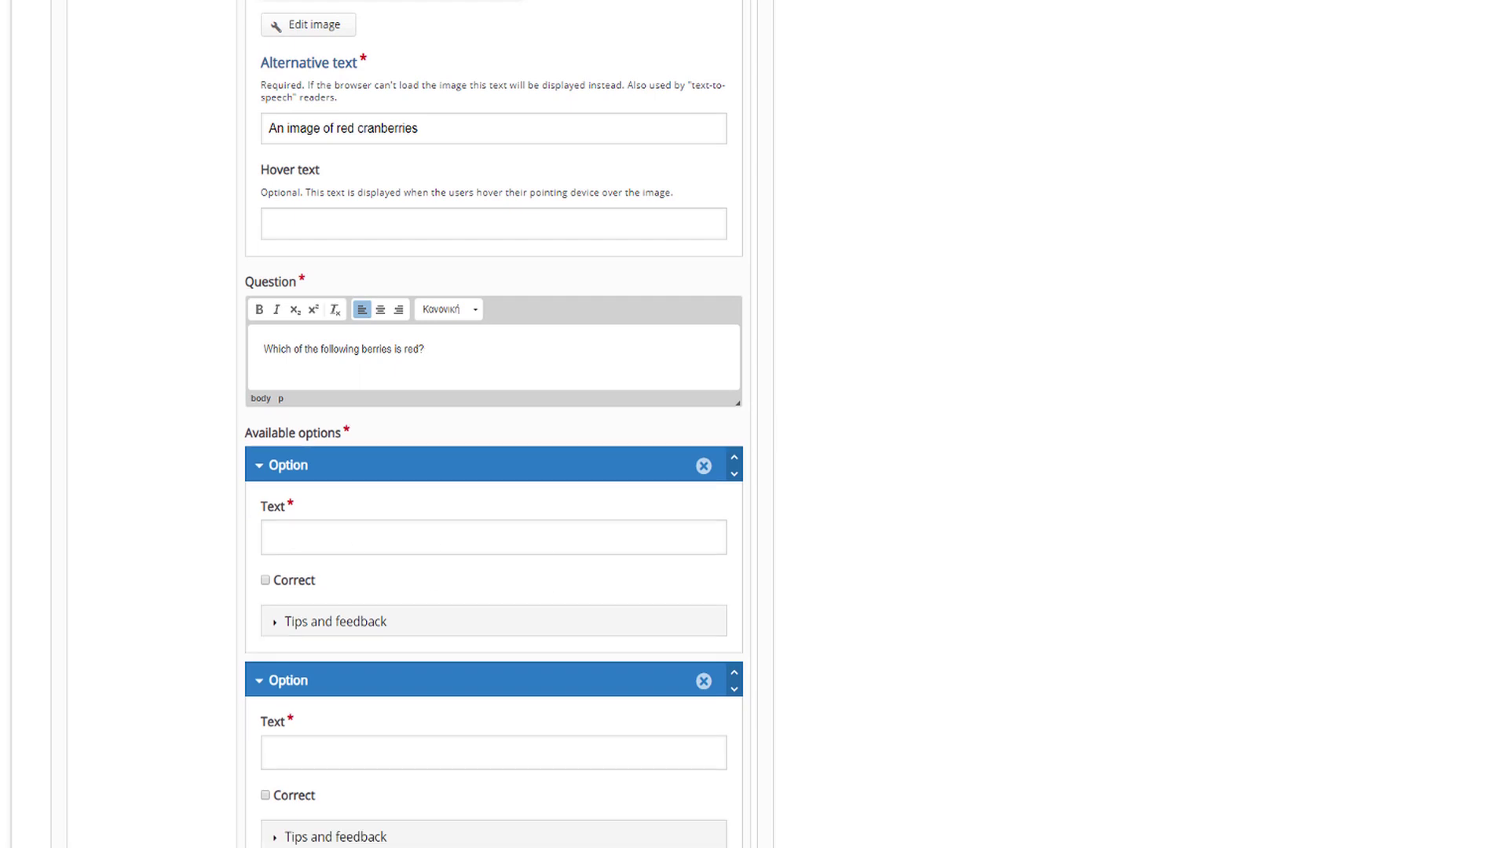
pyautogui.click(458, 541)
pyautogui.write('Cran')
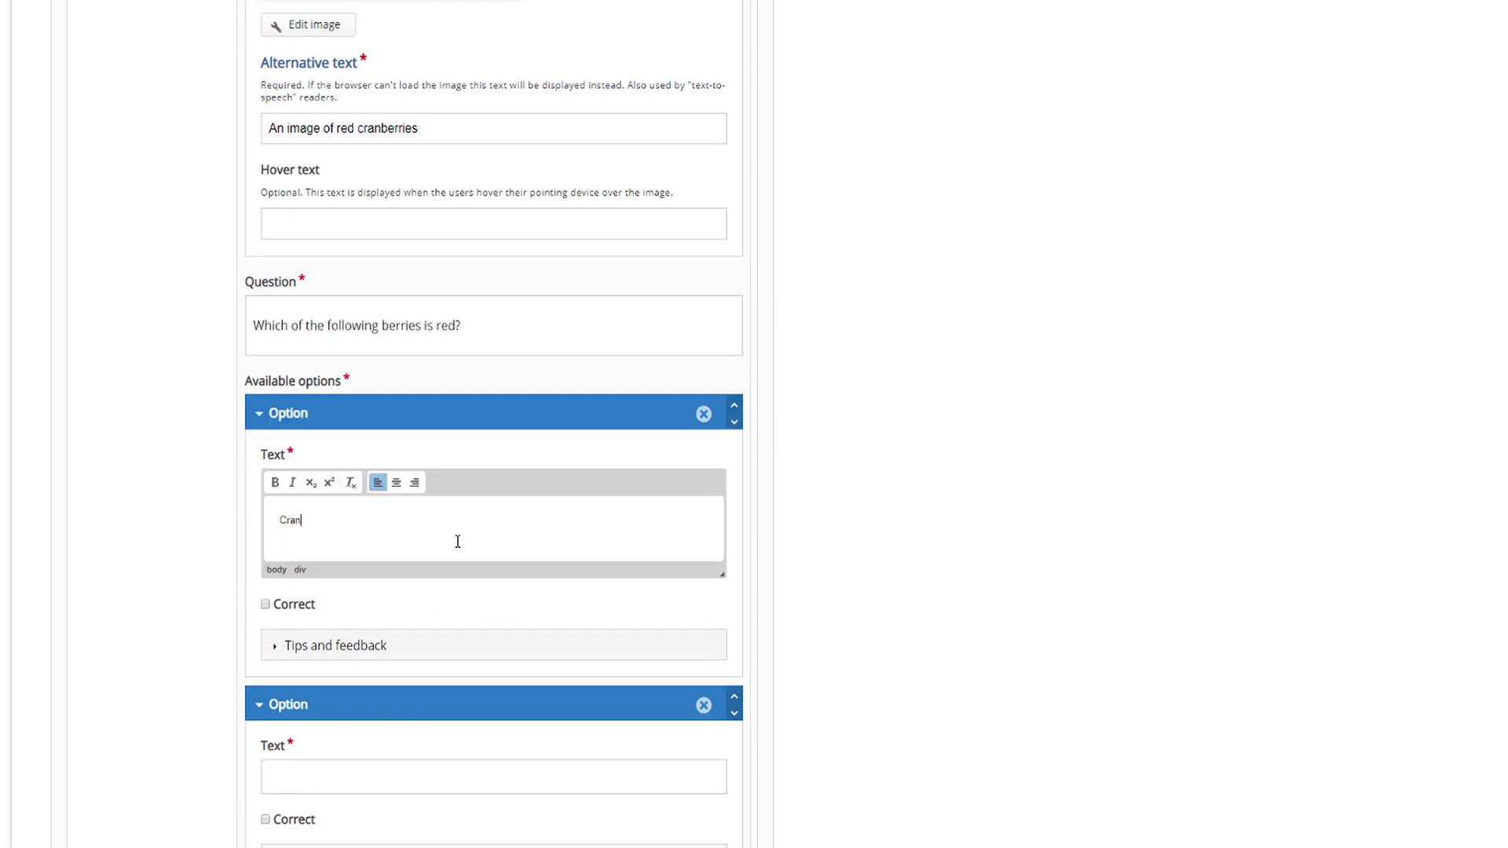
pyautogui.write('berries')
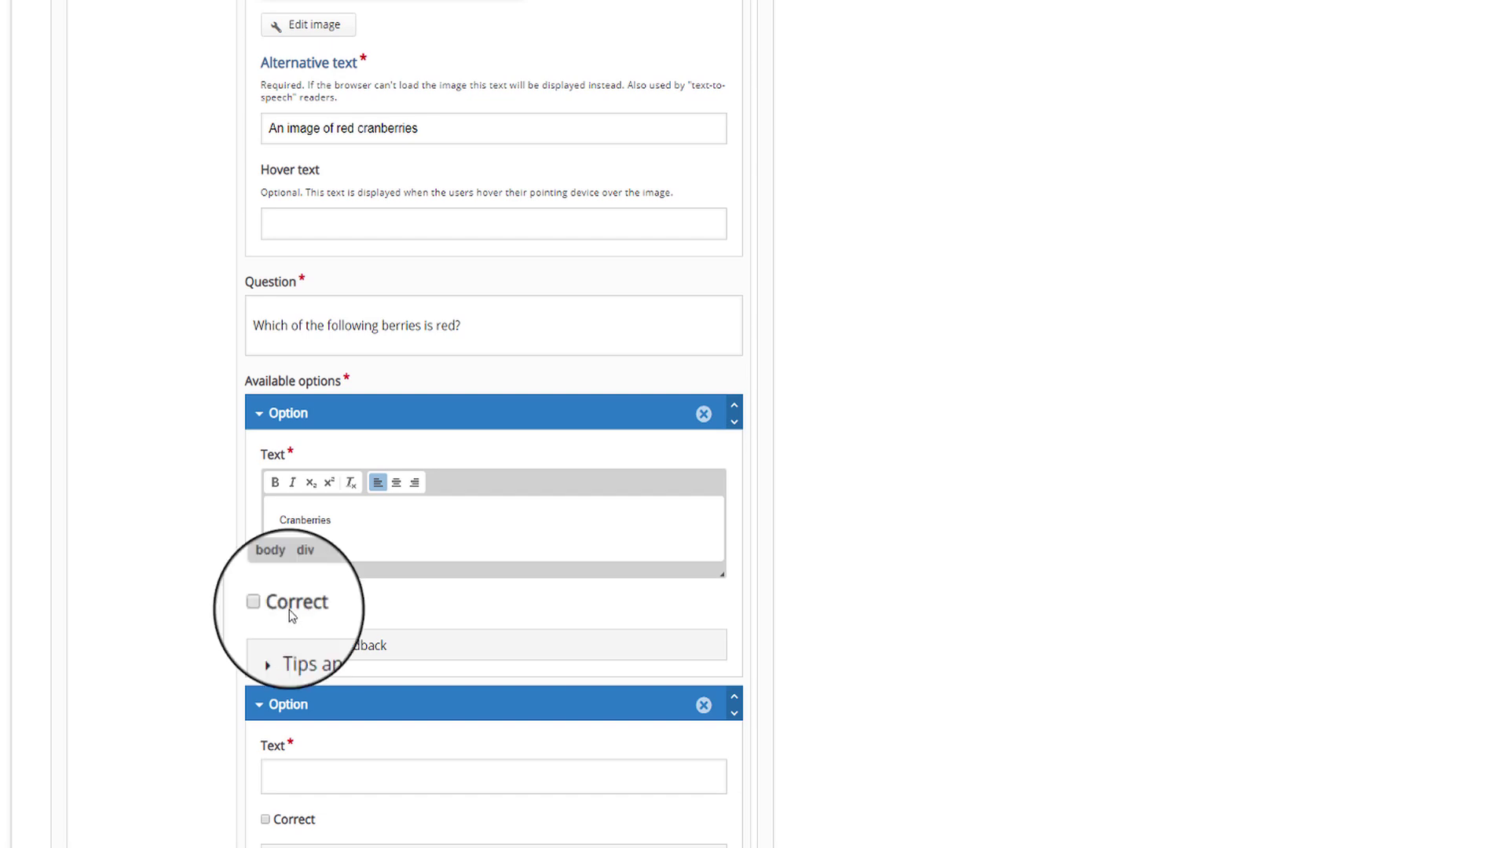
pyautogui.click(292, 615)
# - Add Blackberries and Blueberries as the second and third answer options
pyautogui.scroll(-3, 330, 597)
pyautogui.click(338, 543)
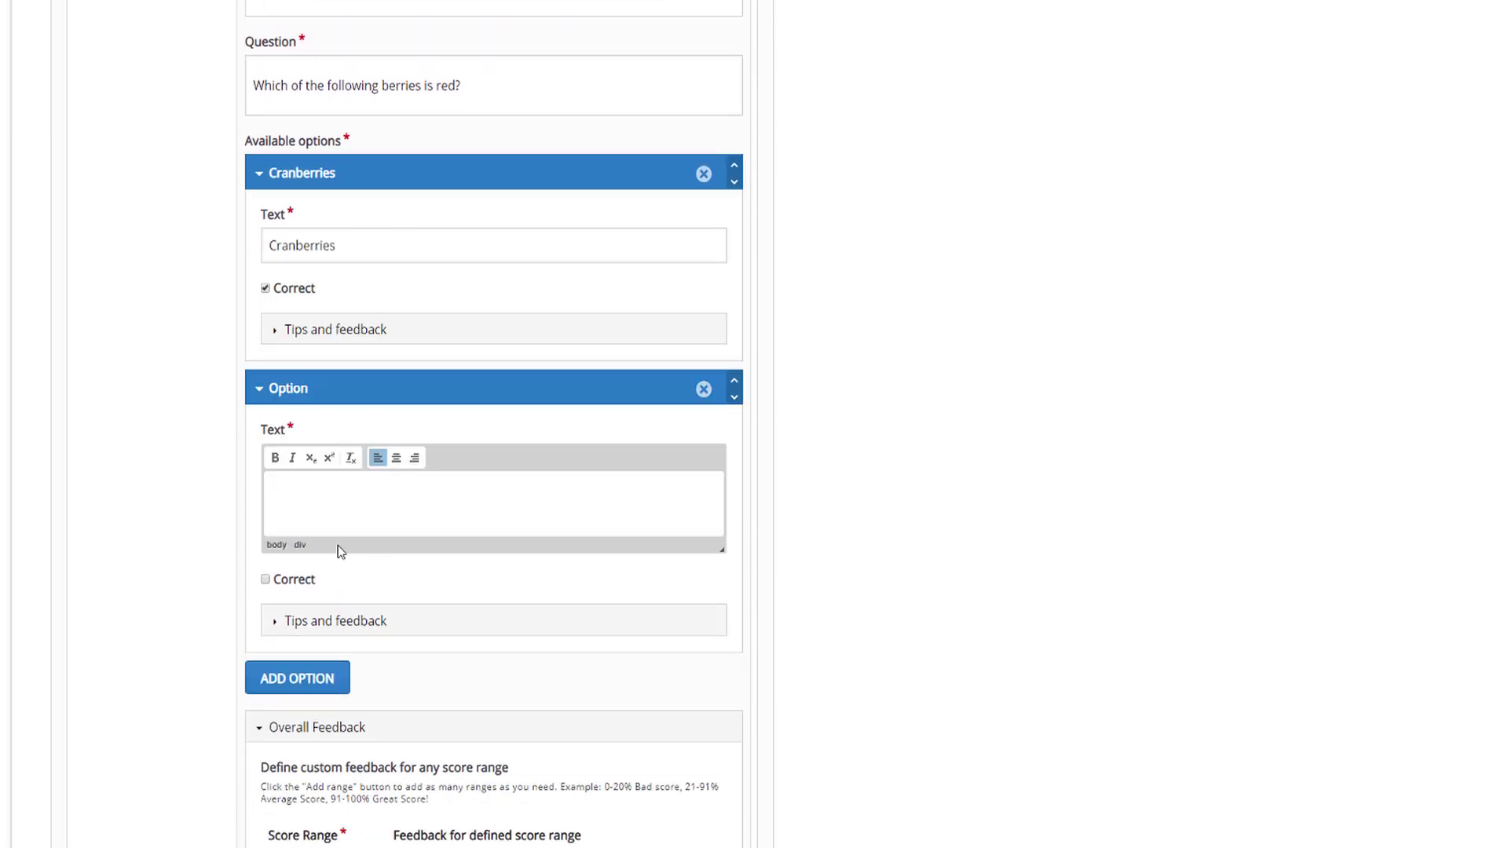
pyautogui.write('Blackberries')
pyautogui.click(305, 696)
pyautogui.scroll(-2, 345, 699)
pyautogui.click(353, 595)
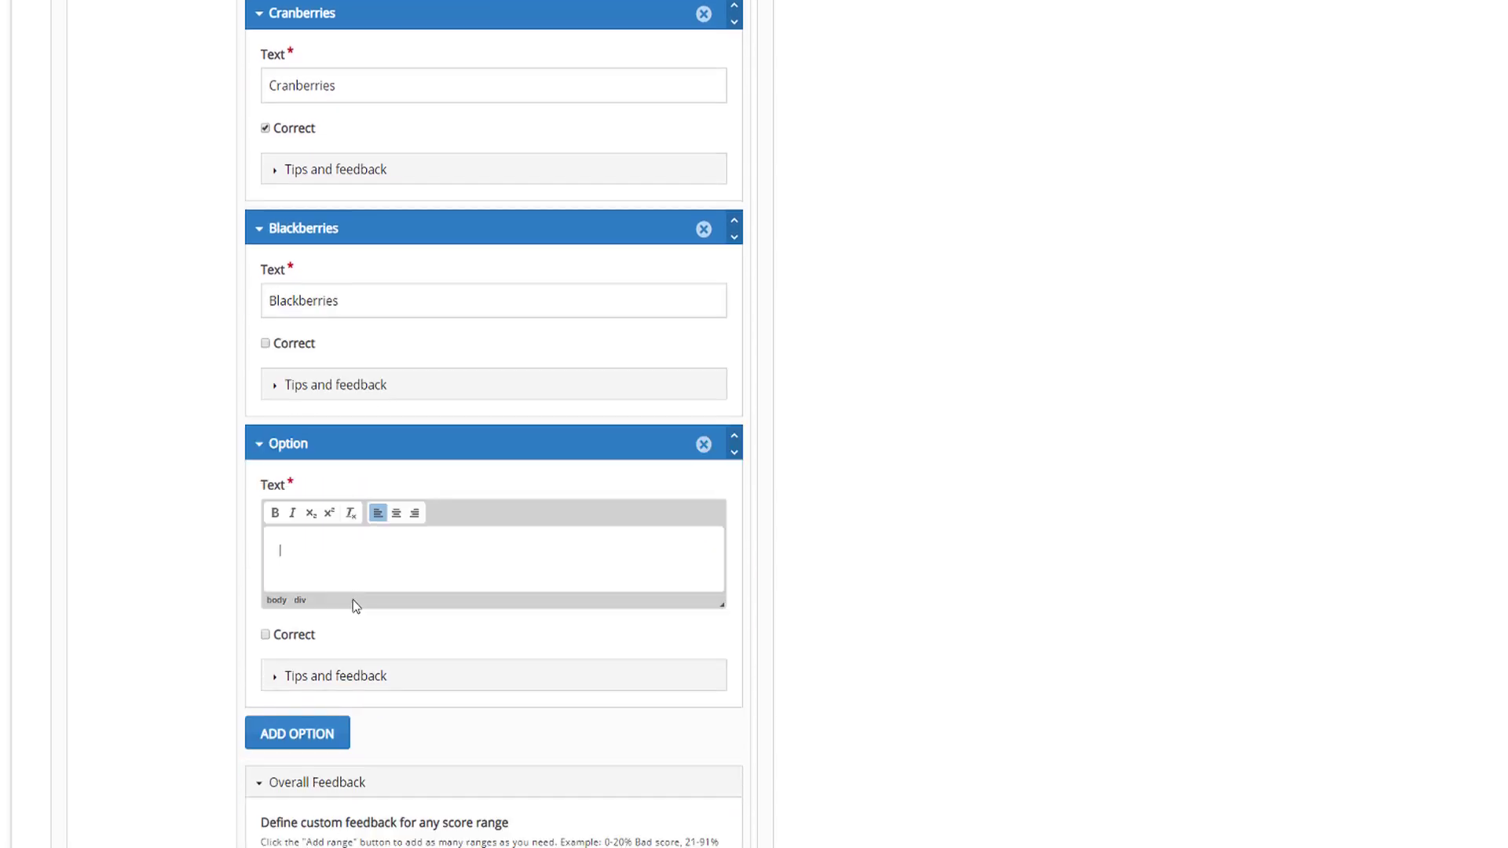
pyautogui.write('Blueberries')
pyautogui.scroll(-5, 351, 582)
# - Add a feedback range ending at 0% with the feedback 'Incorrect'
pyautogui.click(295, 582)
pyautogui.click(352, 537)
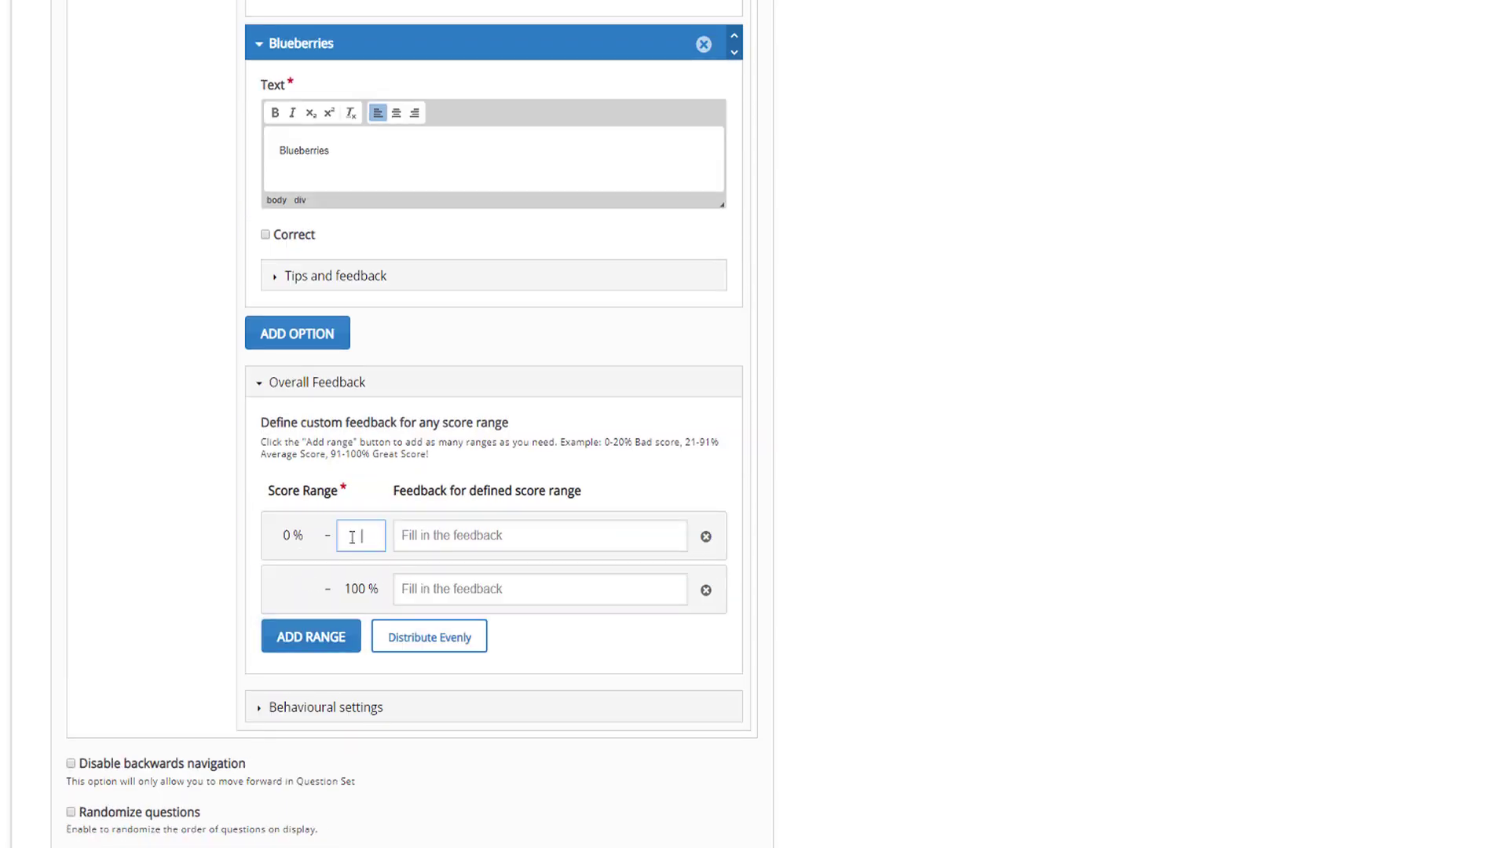
pyautogui.write('0')
pyautogui.click(482, 535)
pyautogui.write('Incorre')
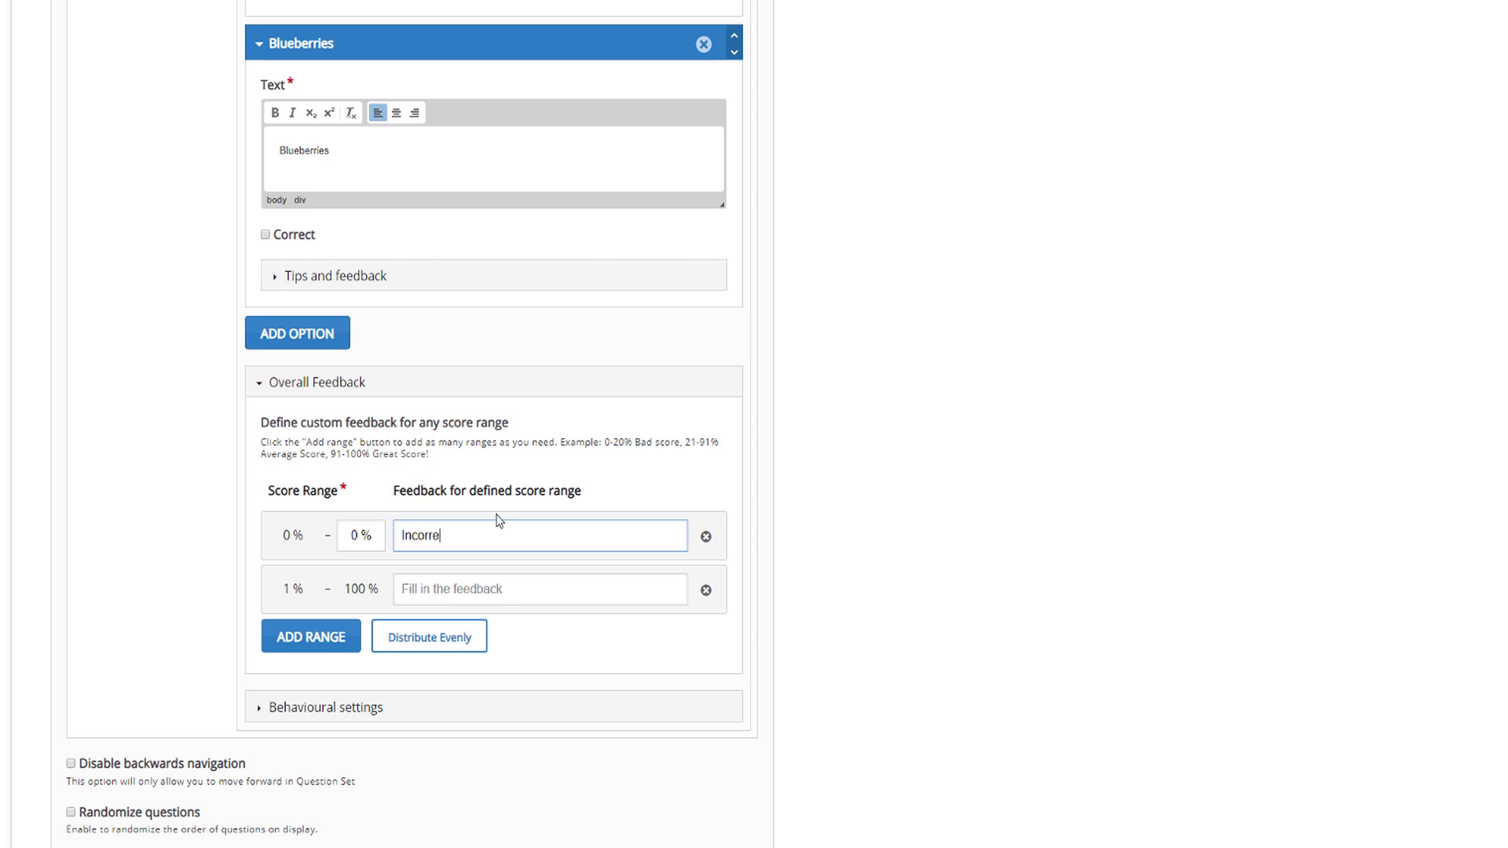
pyautogui.write('ct')
pyautogui.press('Tab')
# - Add a range up to 99% reading 'Almost' and give 100% the feedback 'Correct!'
pyautogui.click(290, 640)
pyautogui.click(373, 592)
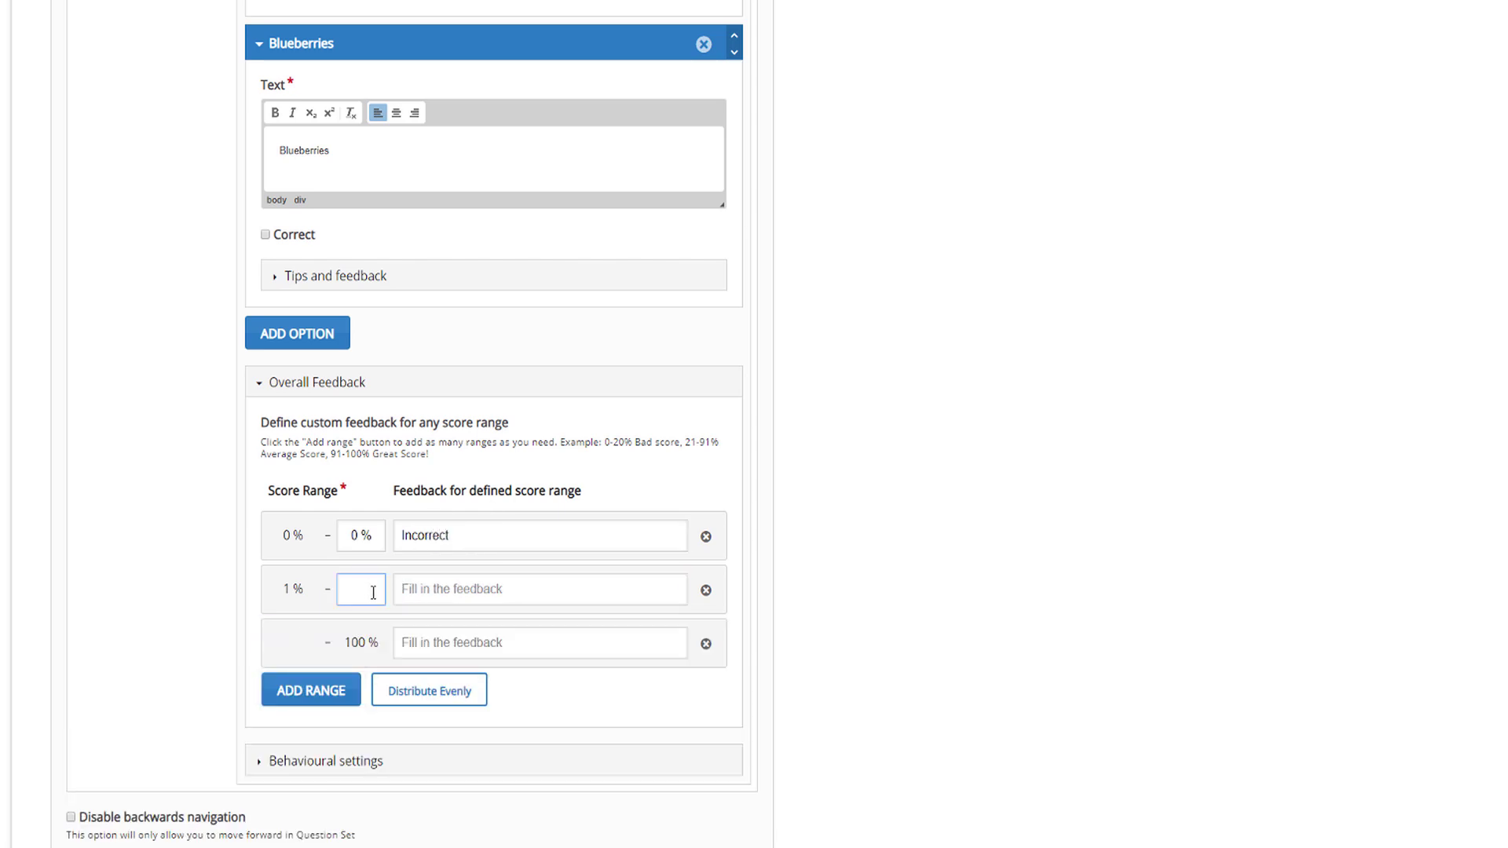
pyautogui.write('99')
pyautogui.click(424, 590)
pyautogui.write('Almost')
pyautogui.click(507, 655)
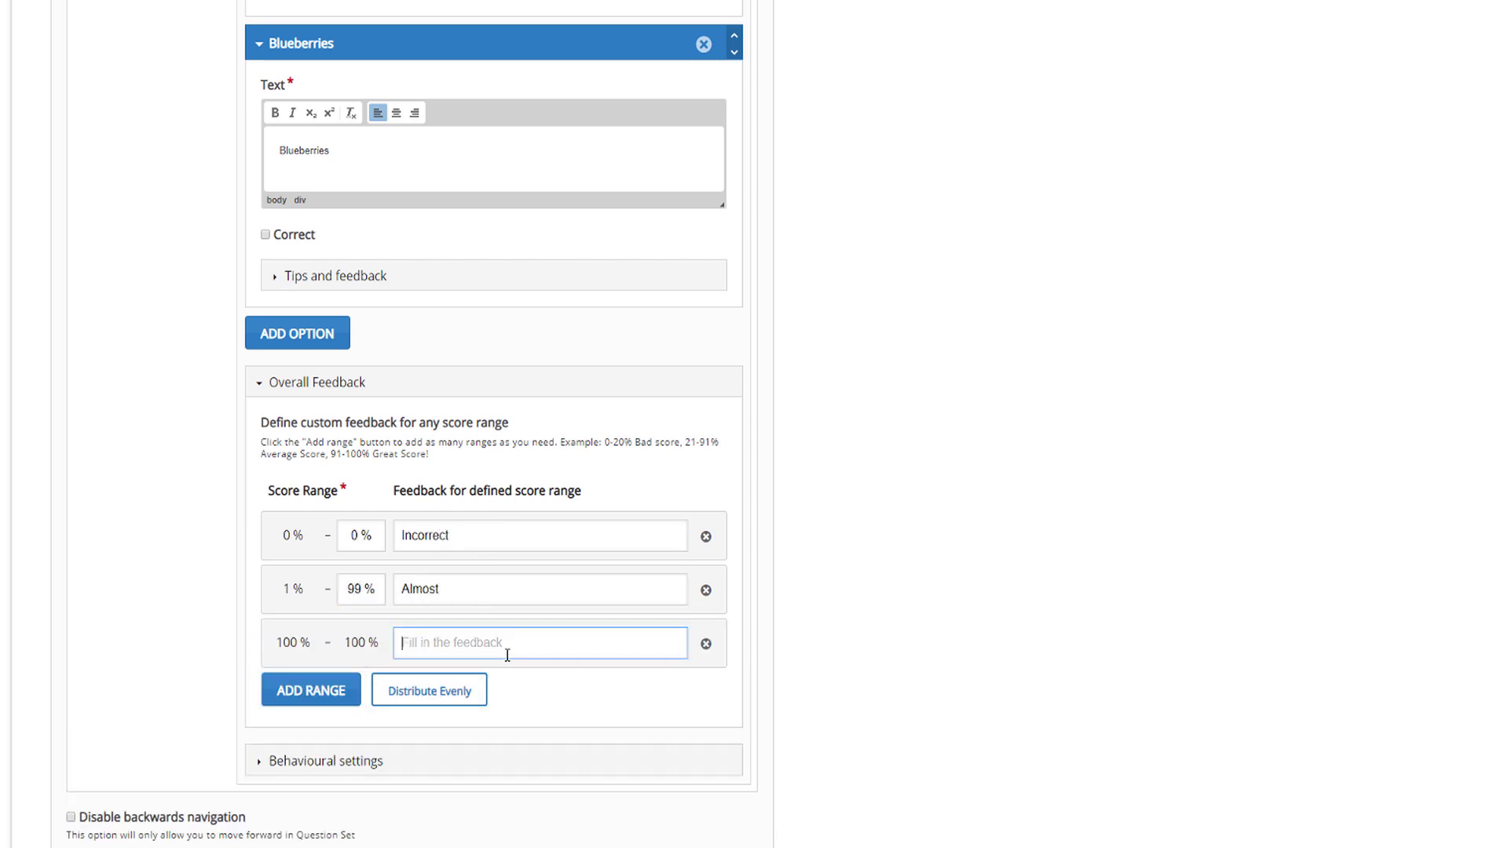
pyautogui.write('Correct!')
pyautogui.scroll(-4, 470, 427)
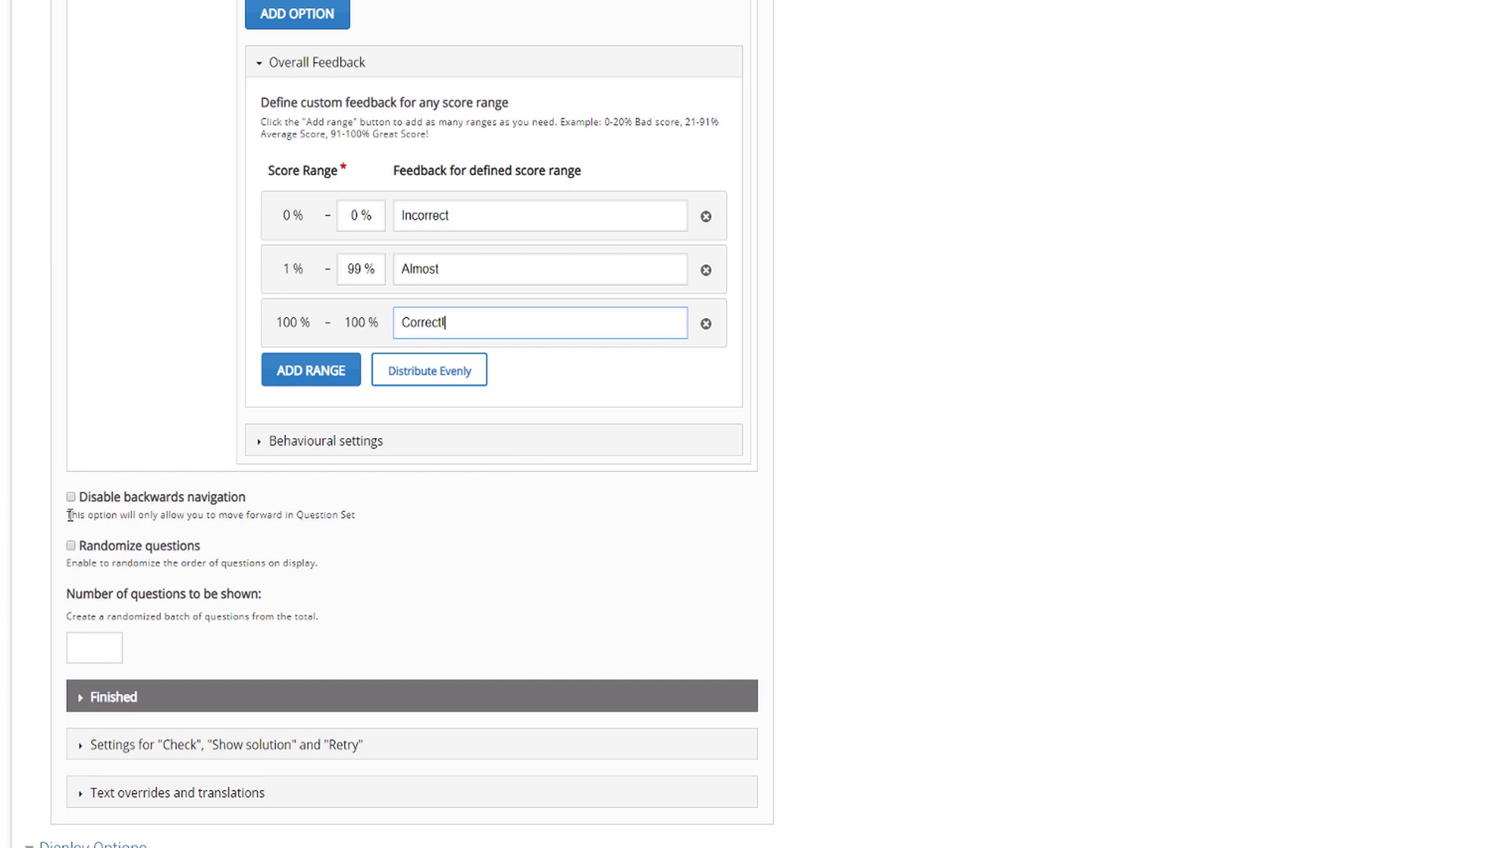
# - Highlight the backwards navigation, randomize and question-count descriptions, then expand the Finished settings
pyautogui.moveTo(69, 516); pyautogui.dragTo(370, 518)
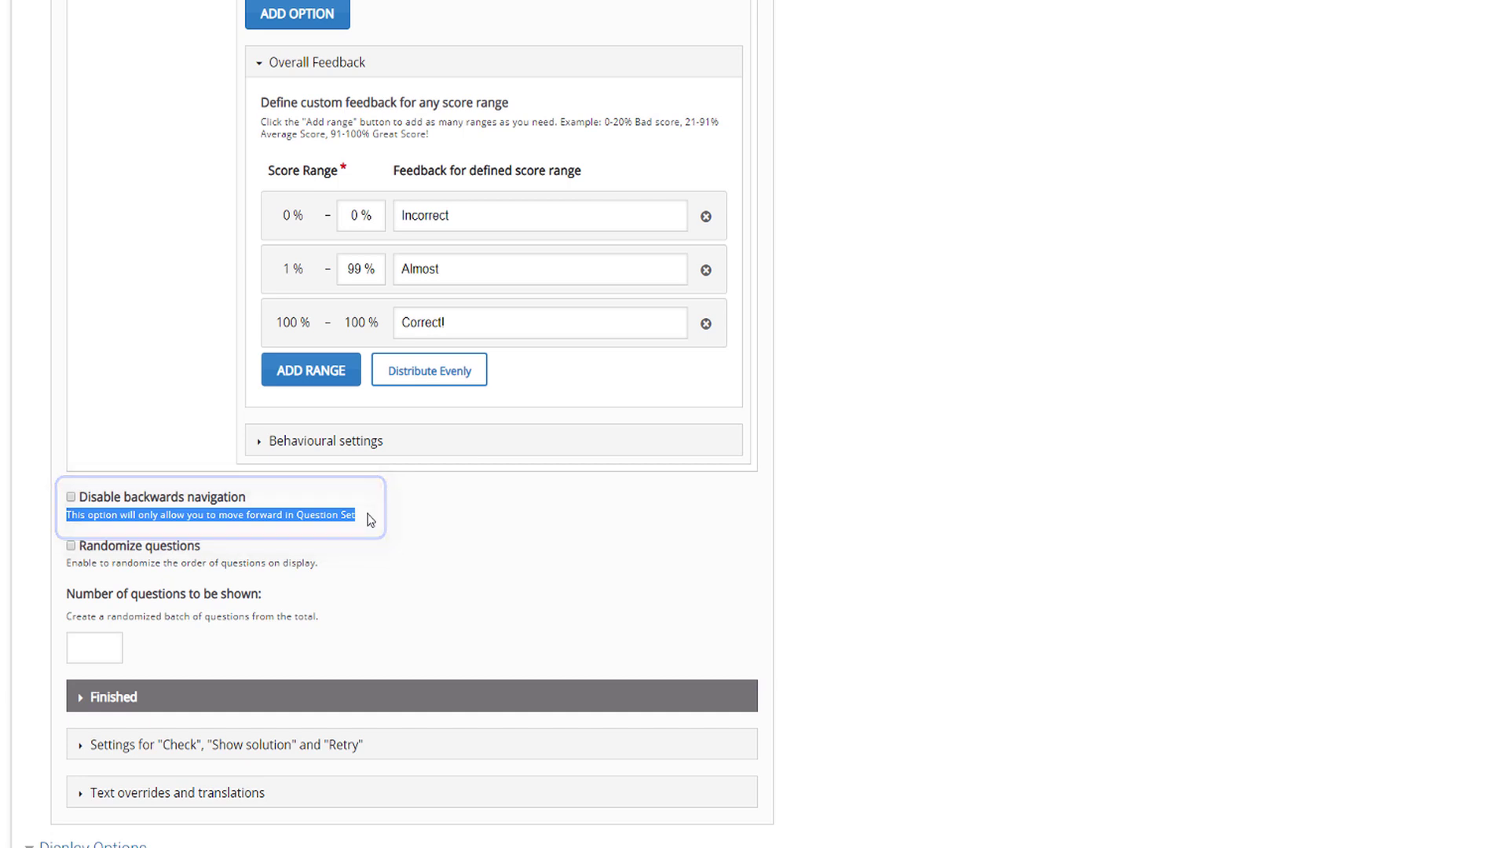
pyautogui.moveTo(64, 568); pyautogui.dragTo(329, 568)
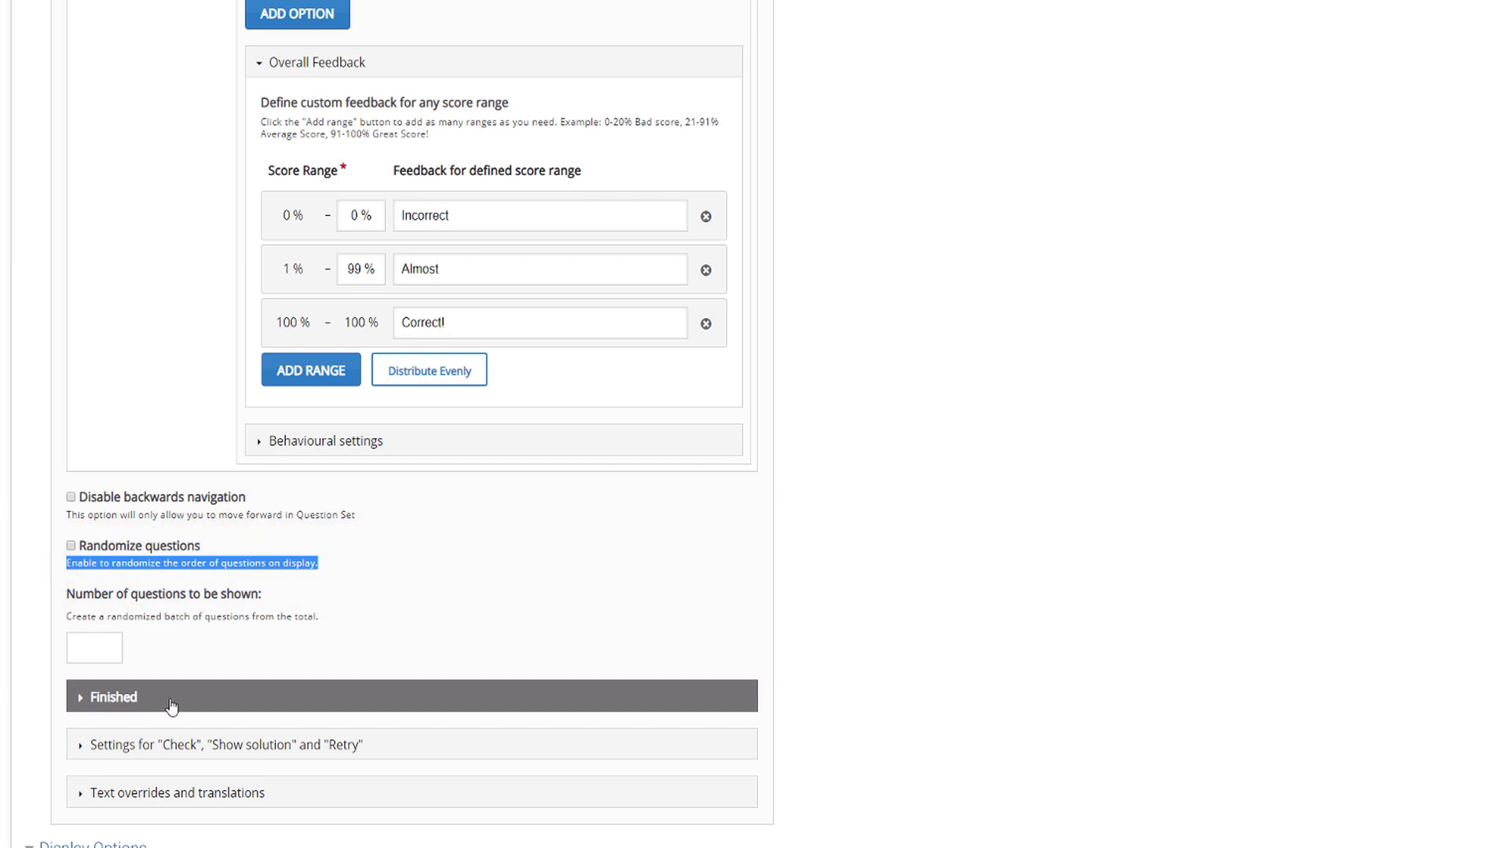
pyautogui.moveTo(67, 617); pyautogui.dragTo(330, 624)
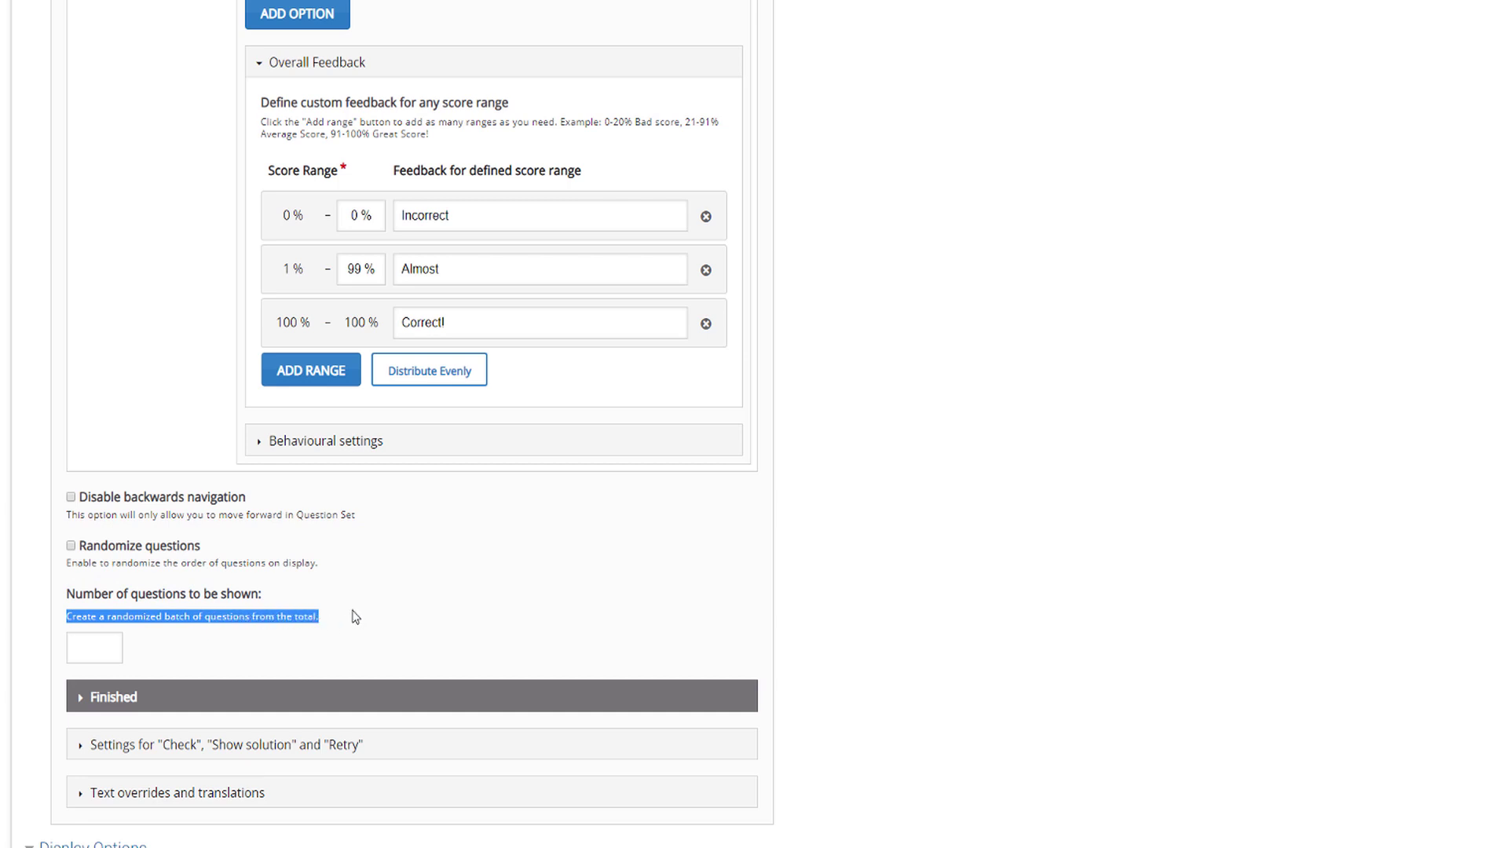
pyautogui.scroll(-1, 352, 615)
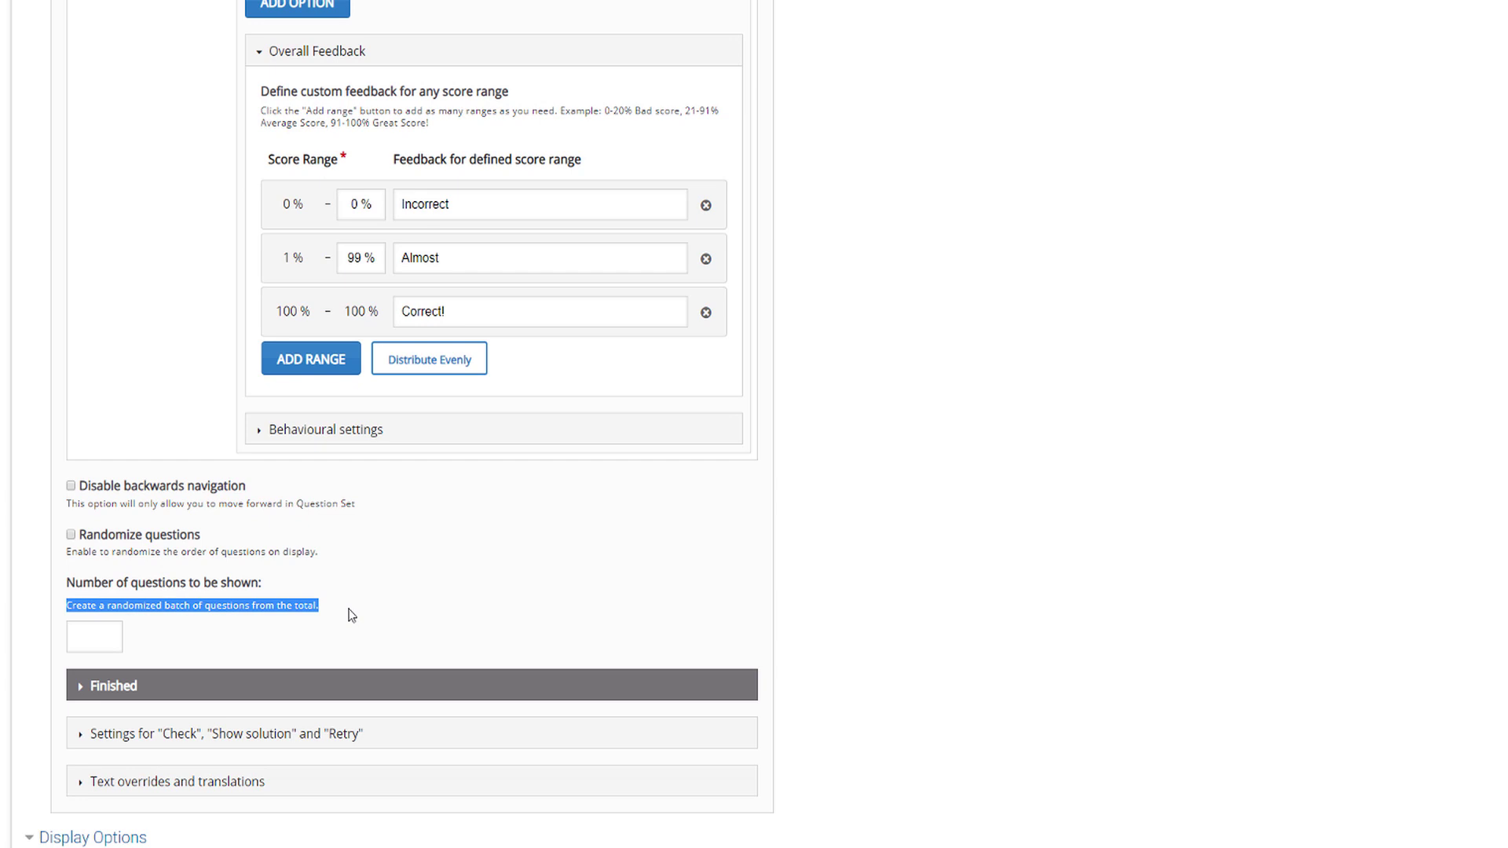
pyautogui.scroll(-1, 351, 616)
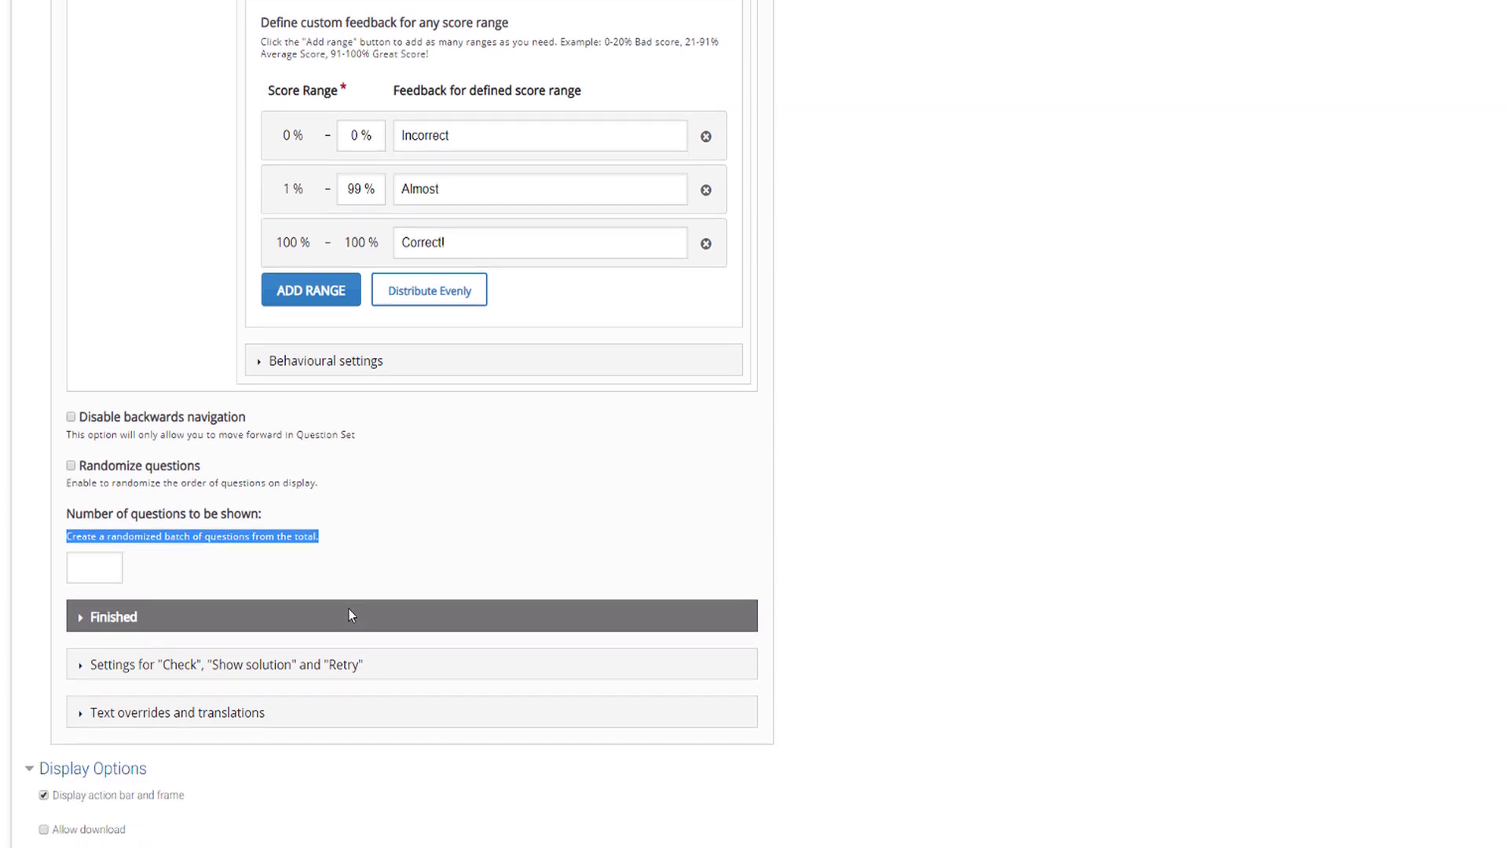
pyautogui.click(343, 617)
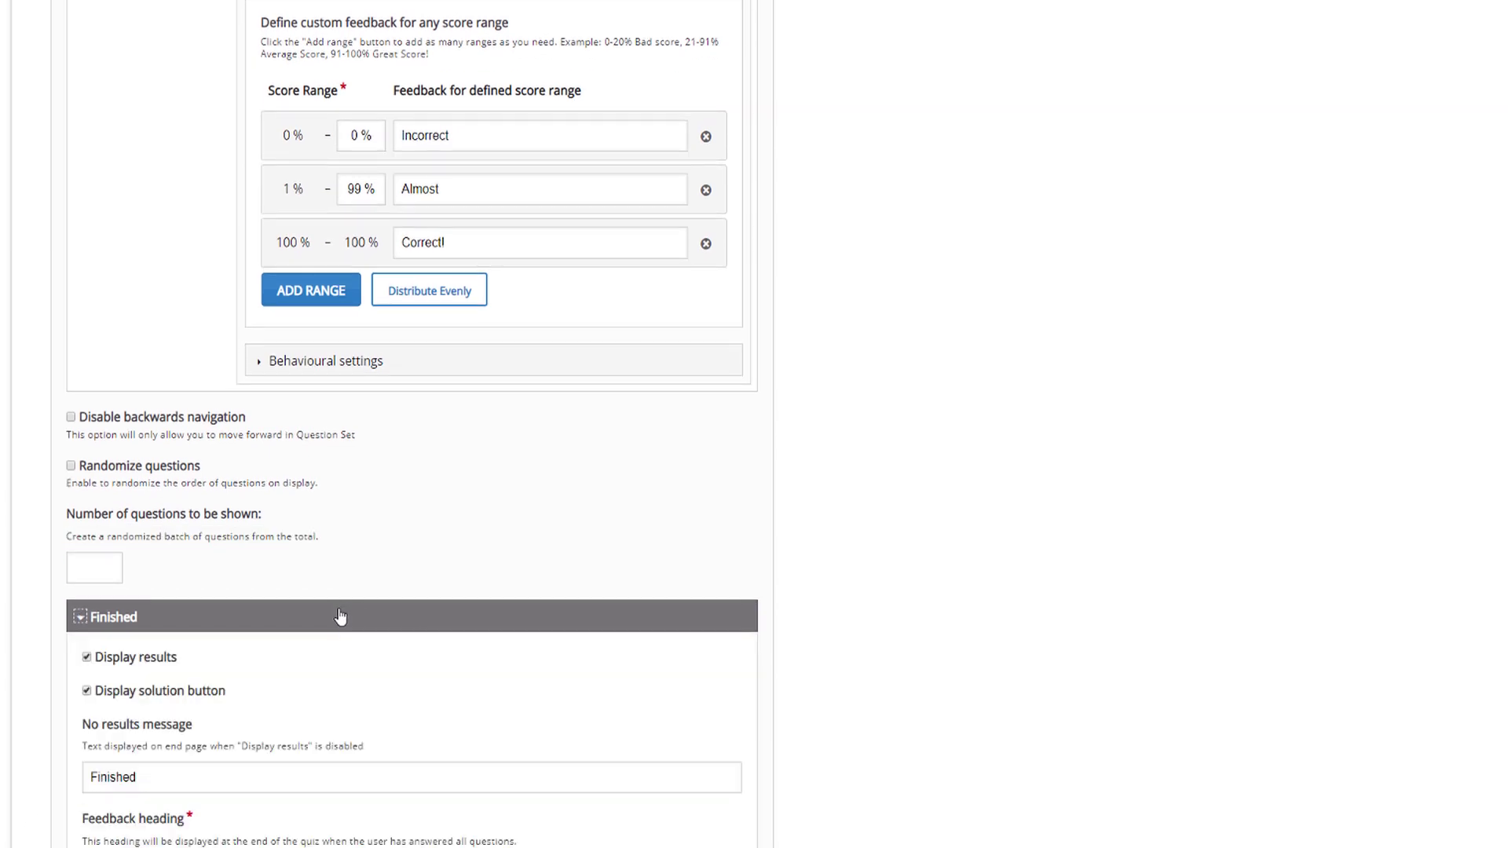
# - Collapse Finished and set the grade to pass to 8 in the Grade settings
pyautogui.click(339, 617)
pyautogui.scroll(-3, 336, 616)
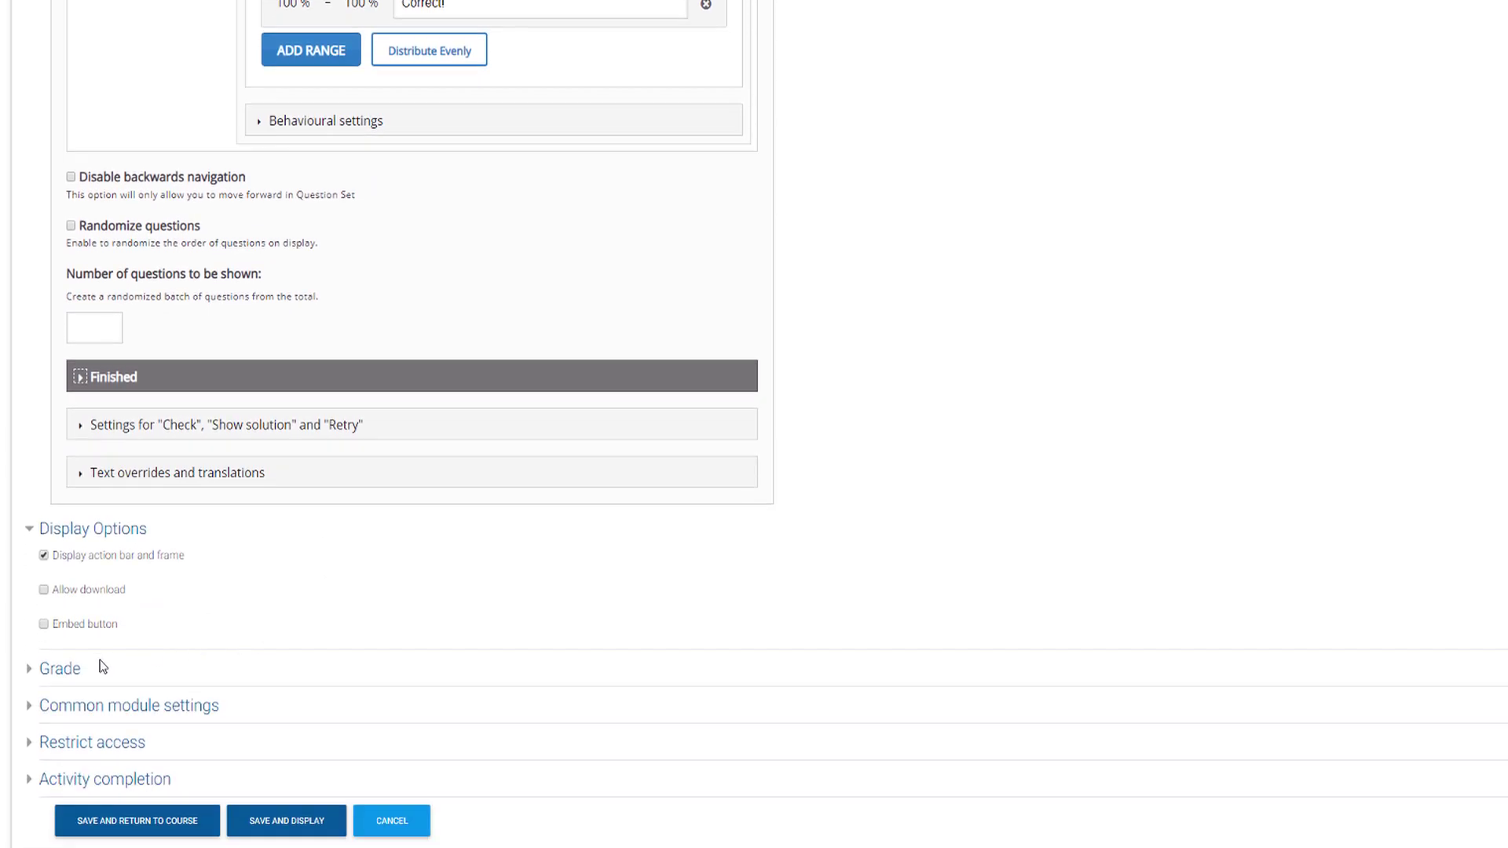
pyautogui.click(67, 672)
pyautogui.scroll(-1, 69, 676)
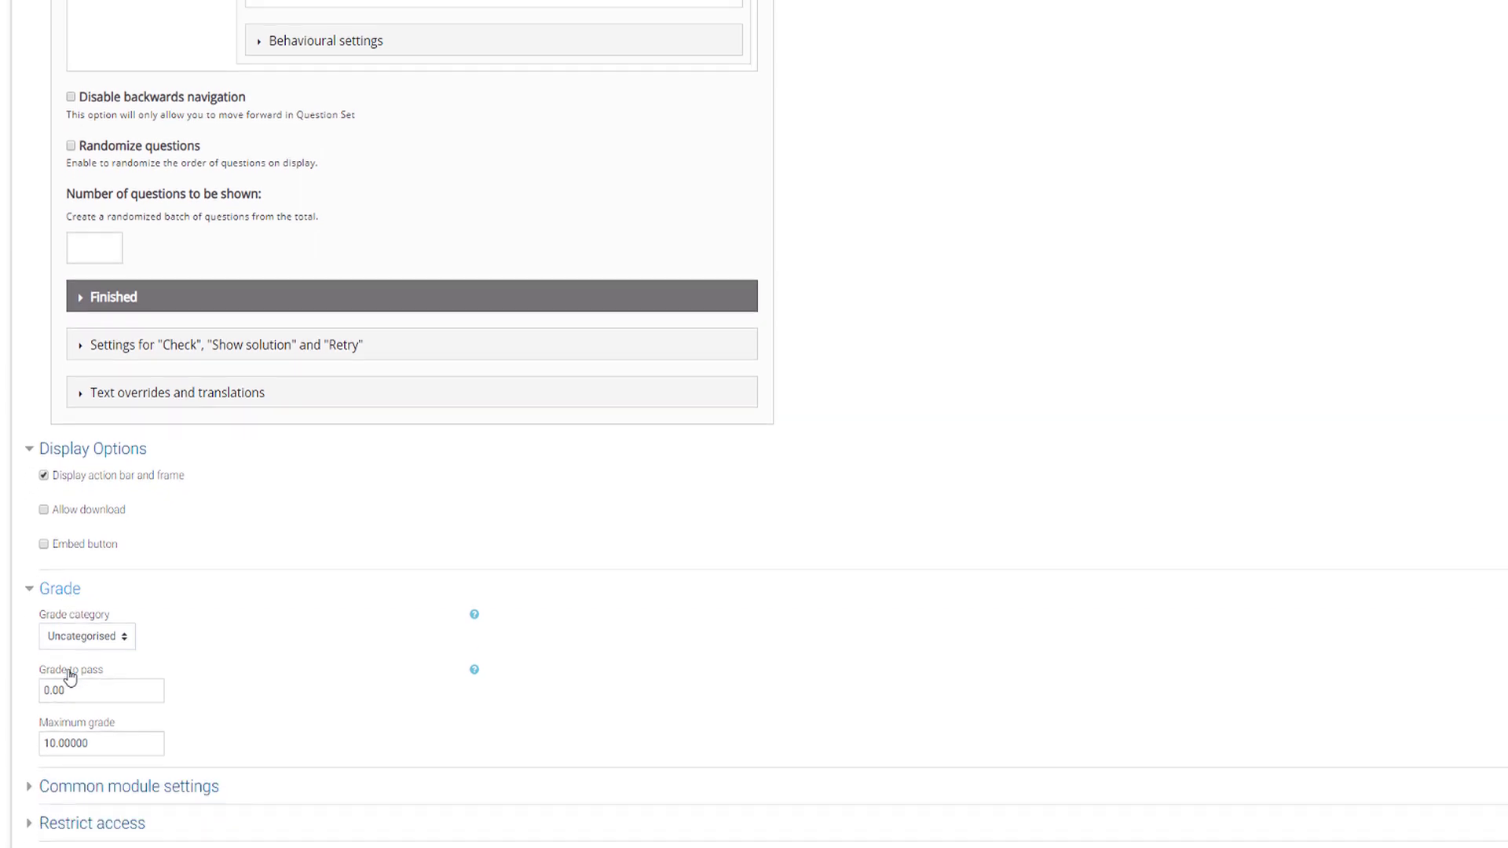
pyautogui.moveTo(49, 682); pyautogui.dragTo(36, 705)
pyautogui.write('8')
pyautogui.scroll(-1, 238, 656)
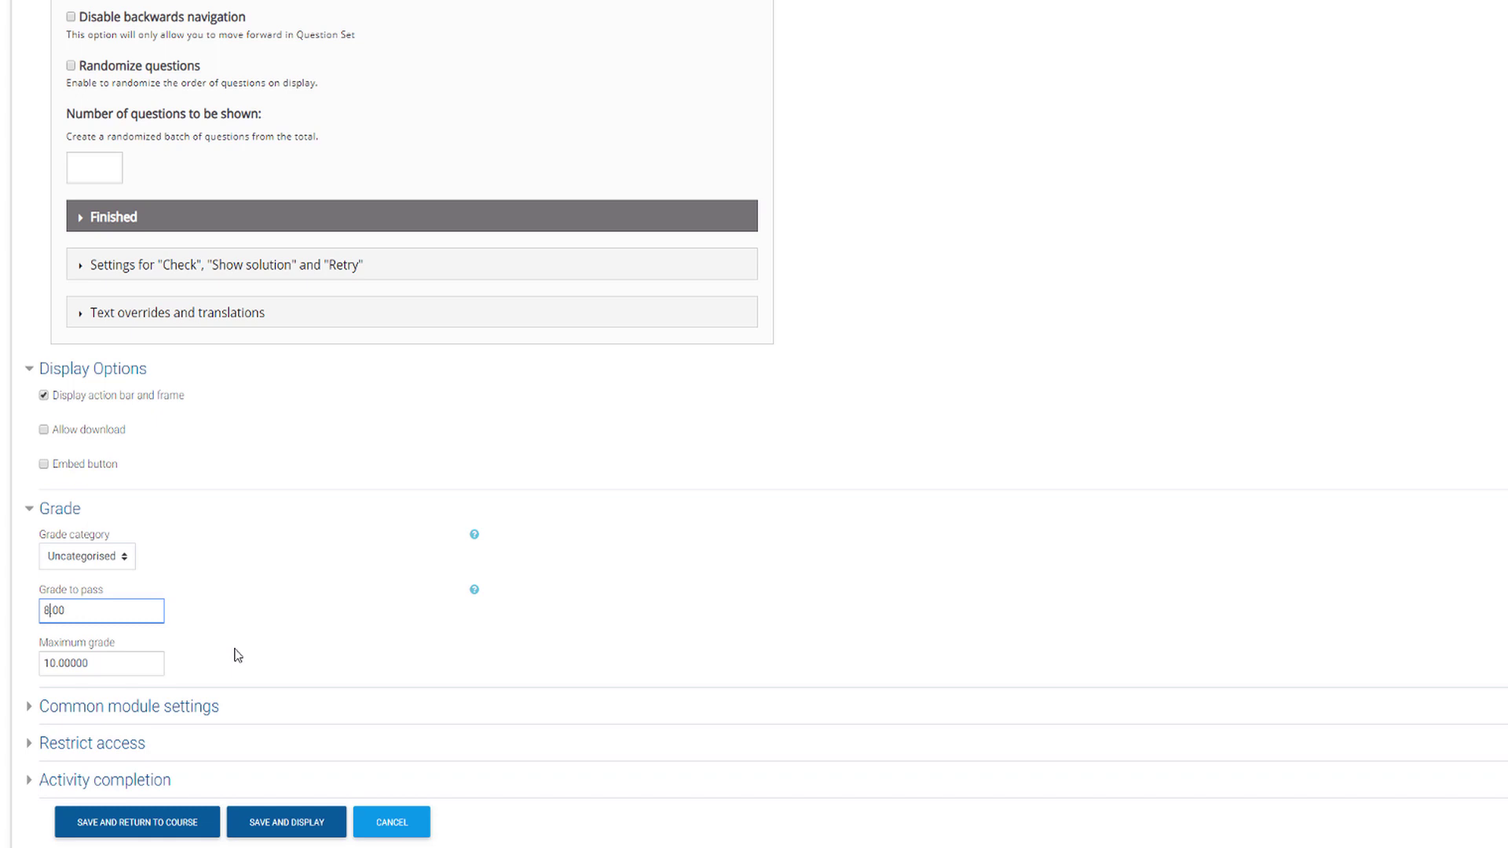
pyautogui.scroll(-1, 238, 656)
# - Set activity completion to complete when conditions are met, requiring a grade
pyautogui.click(112, 711)
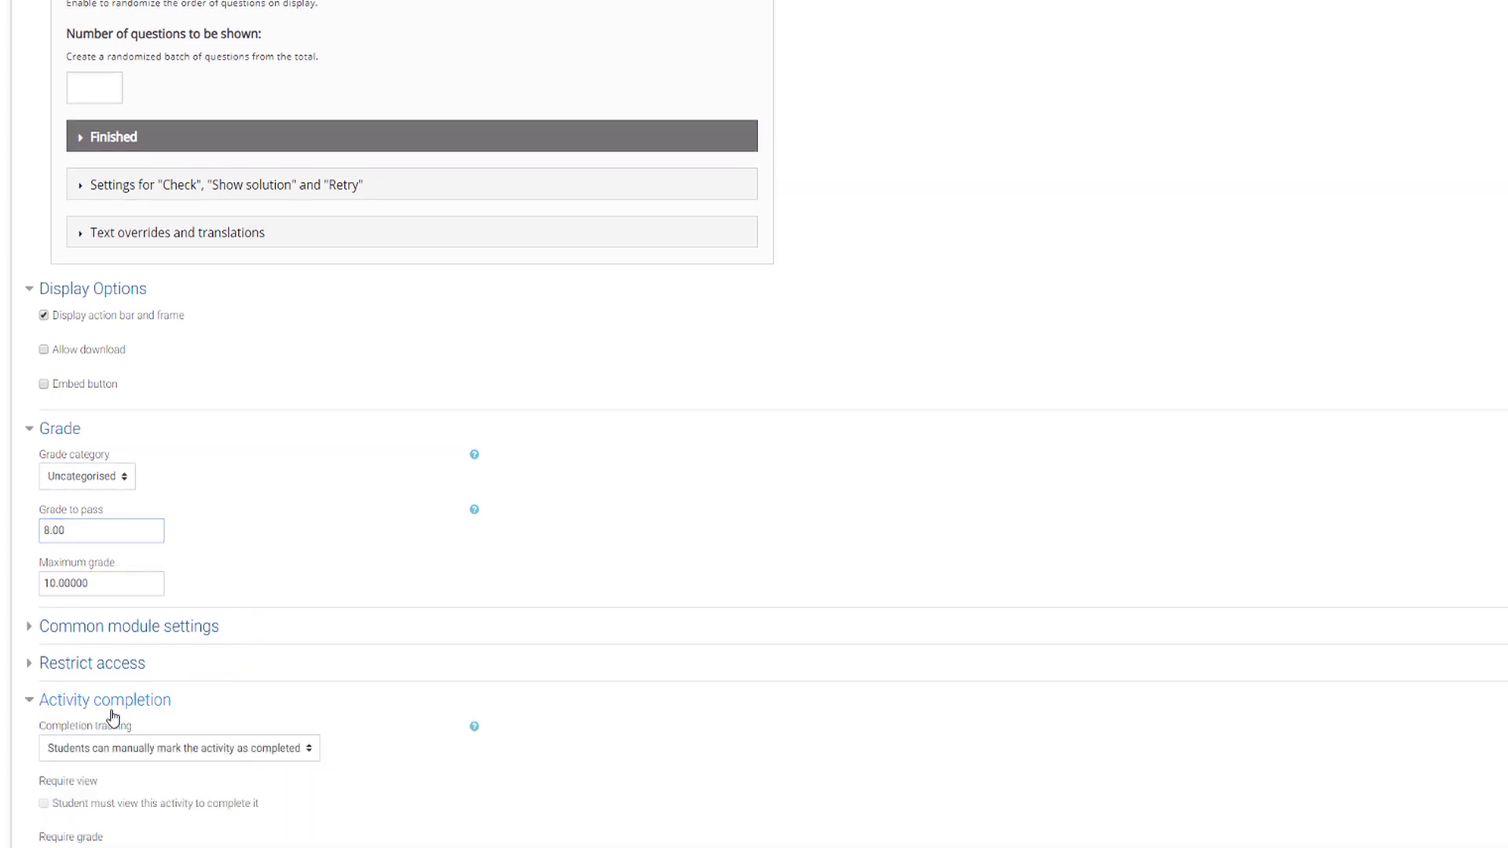
pyautogui.scroll(-1, 113, 715)
pyautogui.click(131, 669)
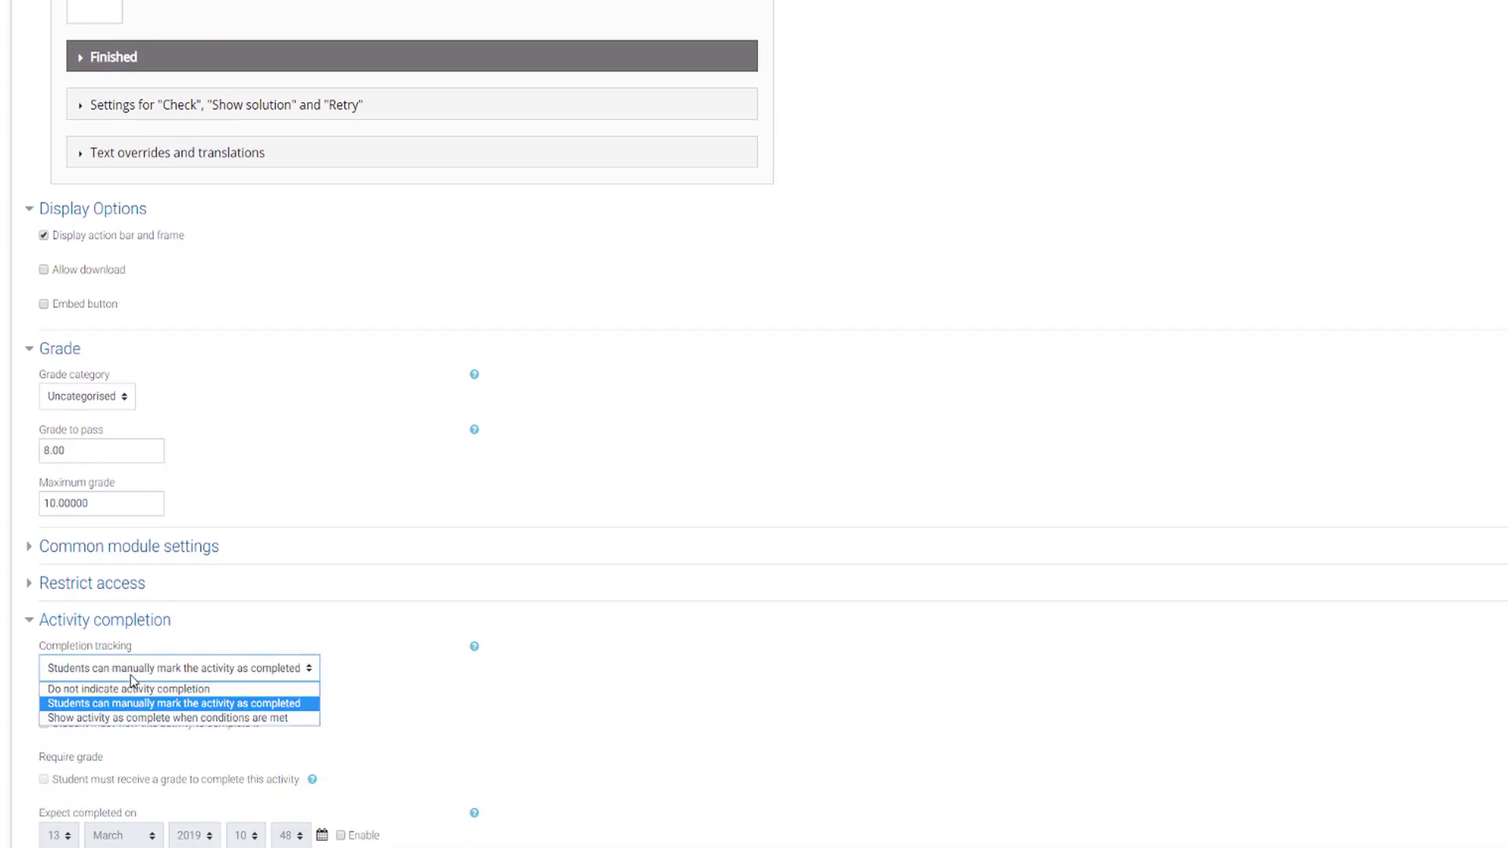
pyautogui.click(143, 719)
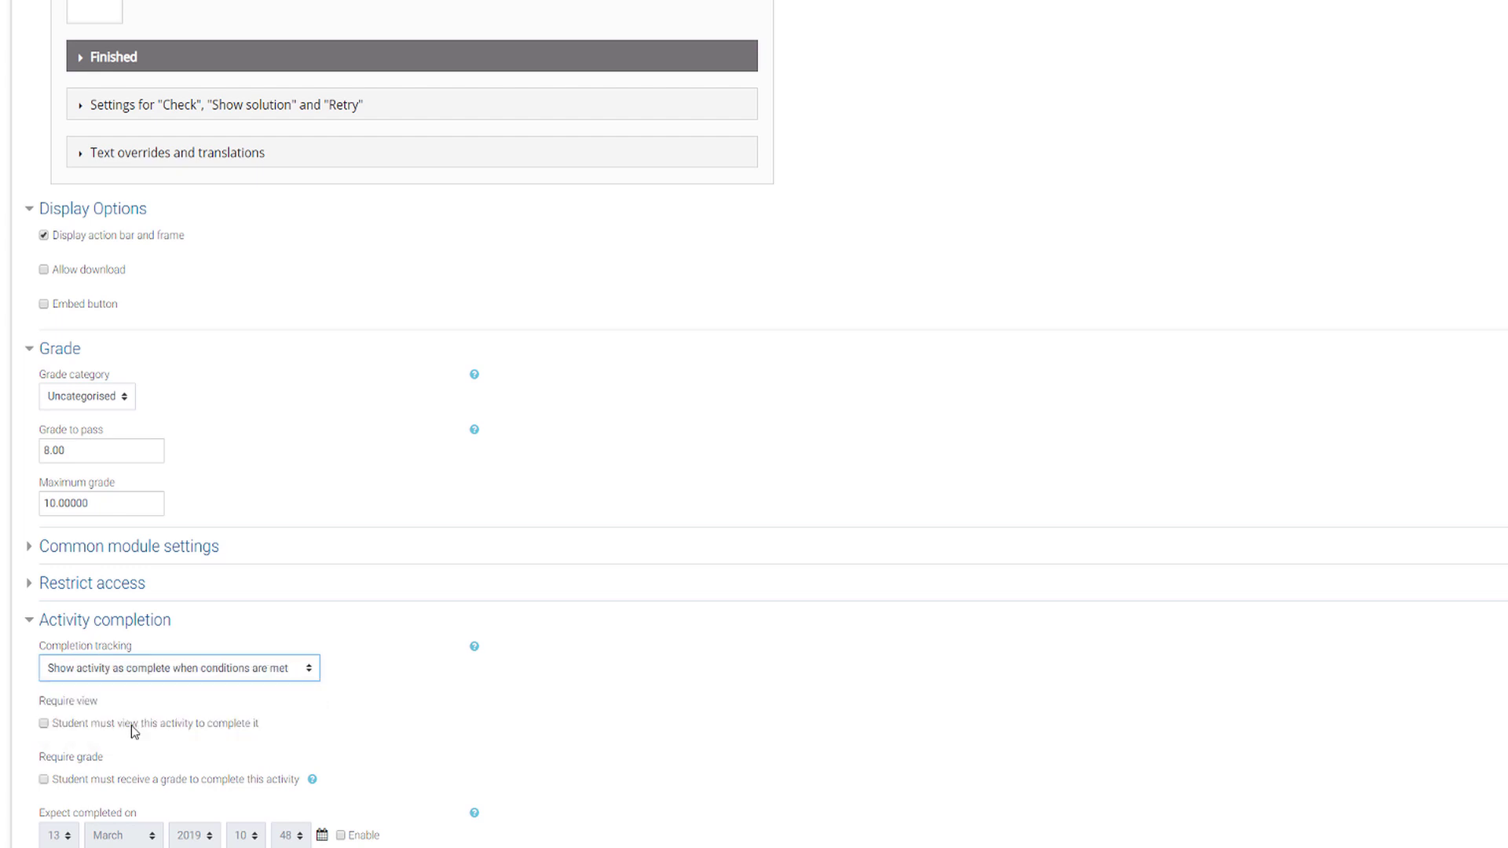
pyautogui.click(127, 781)
pyautogui.scroll(-1, 129, 784)
pyautogui.scroll(-1, 129, 784)
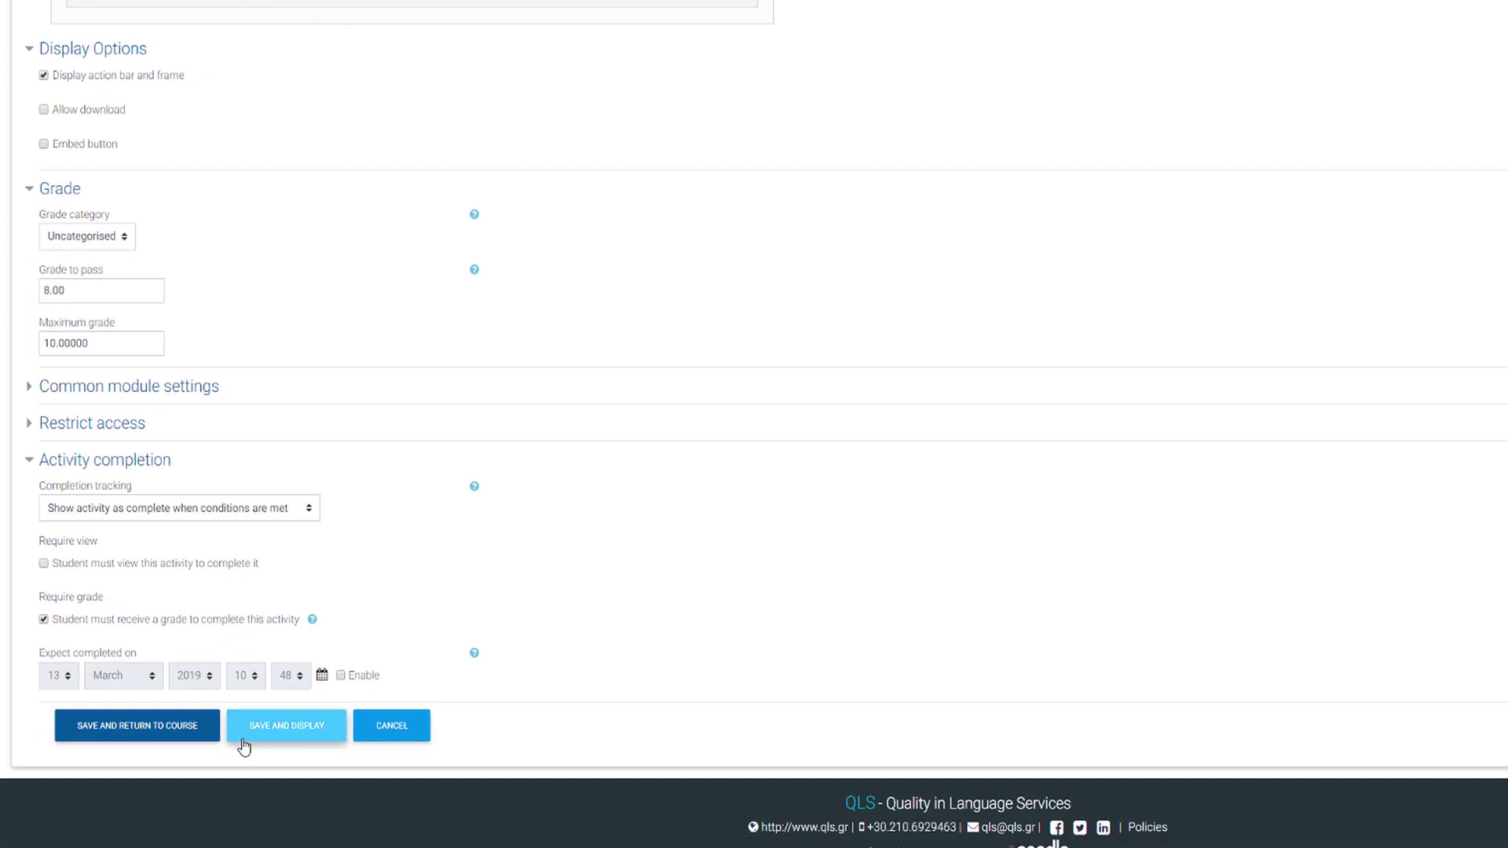